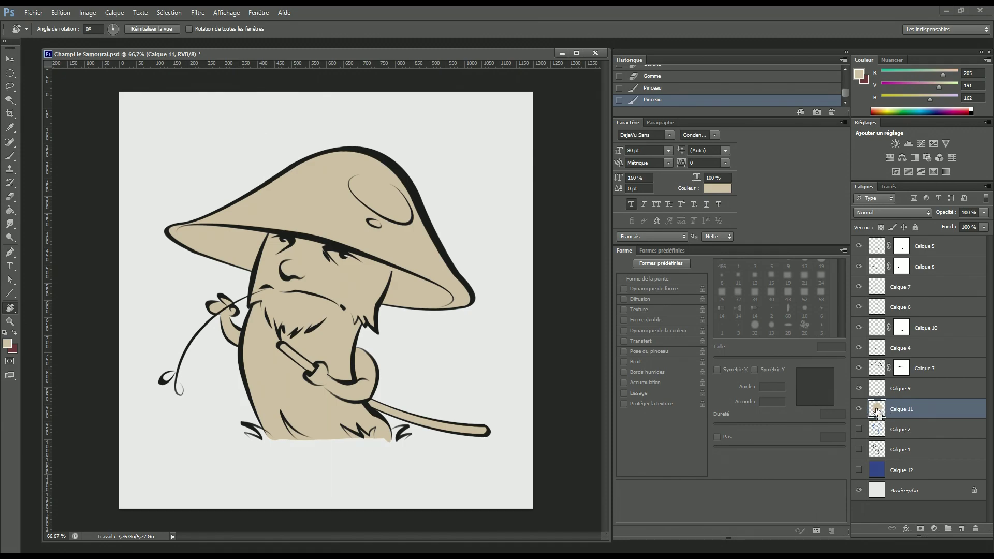
# Load the beige character fill of Calque 11 as a selection and add a new layer above it.
pyautogui.keyDown('ctrl'); pyautogui.click(877, 412); pyautogui.keyUp('ctrl')
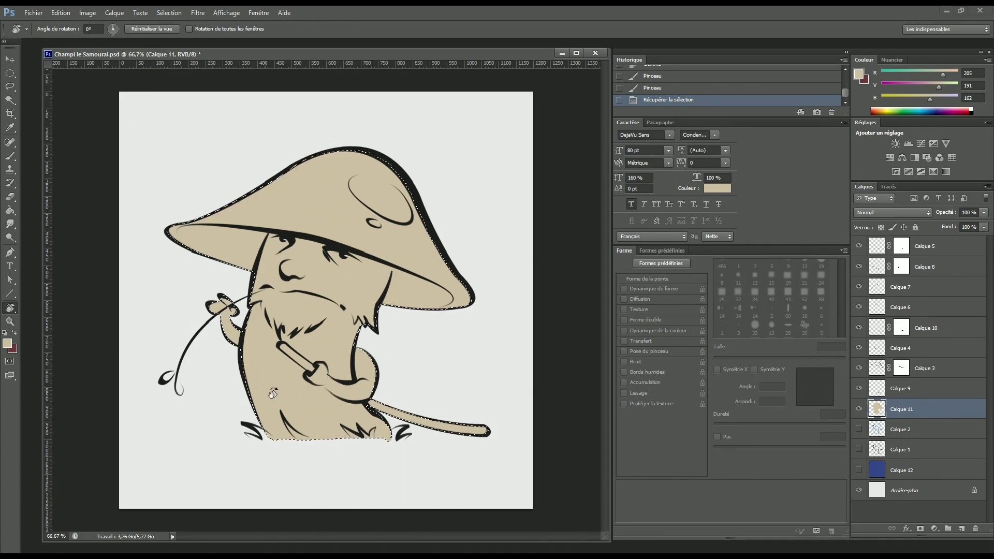
pyautogui.click(962, 529)
# Set the foreground colour to the greyish blue #6d738f.
pyautogui.click(7, 344)
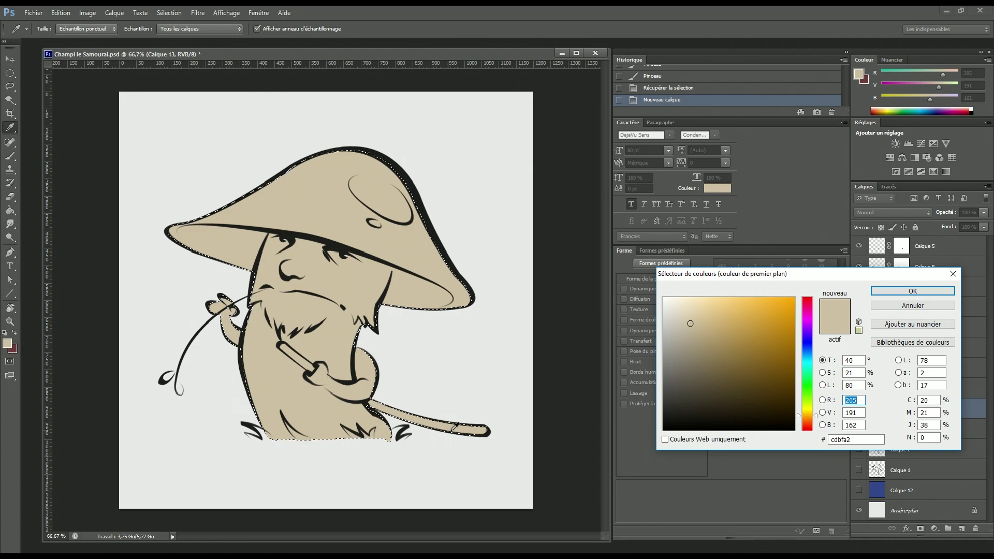
pyautogui.moveTo(695, 366); pyautogui.dragTo(694, 356)
pyautogui.moveTo(803, 349); pyautogui.dragTo(805, 357)
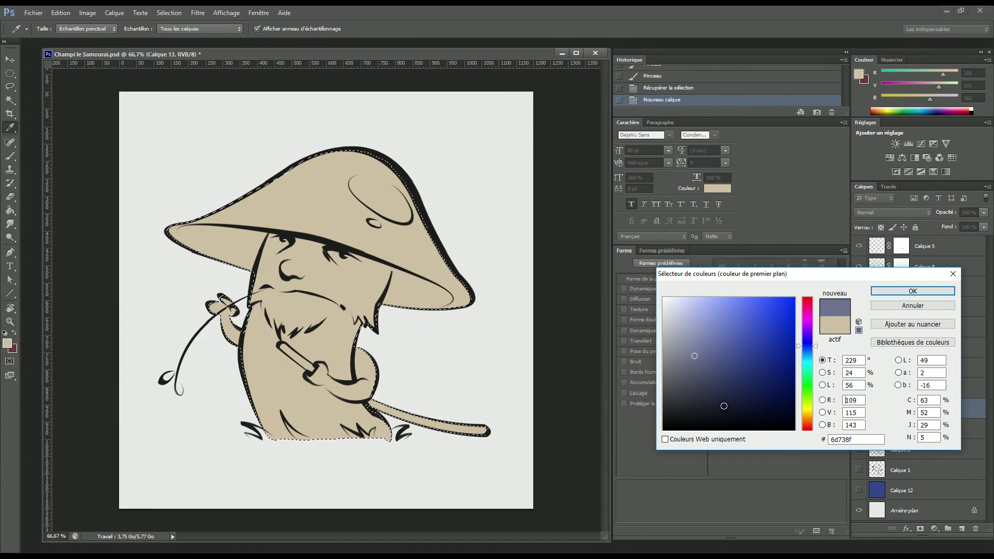
pyautogui.click(890, 292)
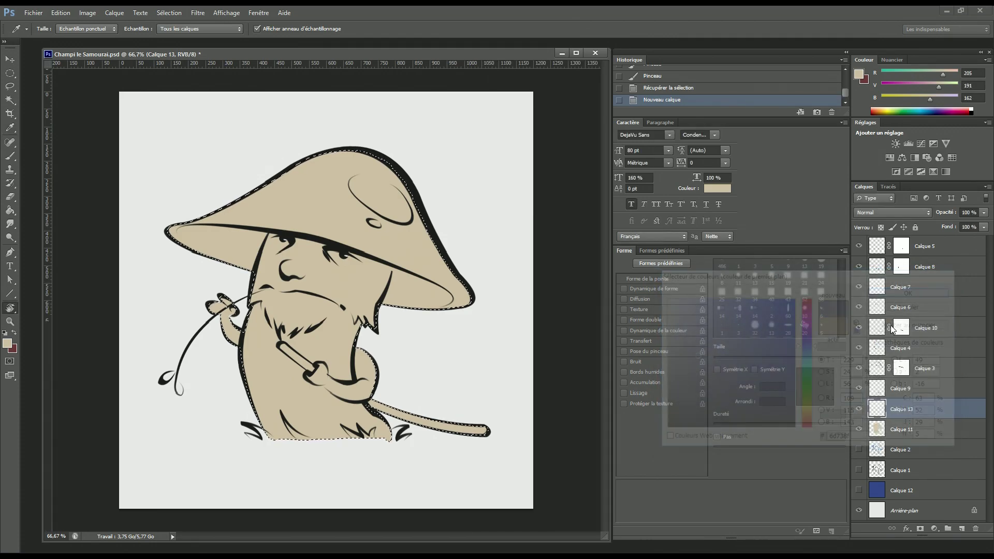
pyautogui.press('r')
pyautogui.click(859, 411)
pyautogui.click(859, 410)
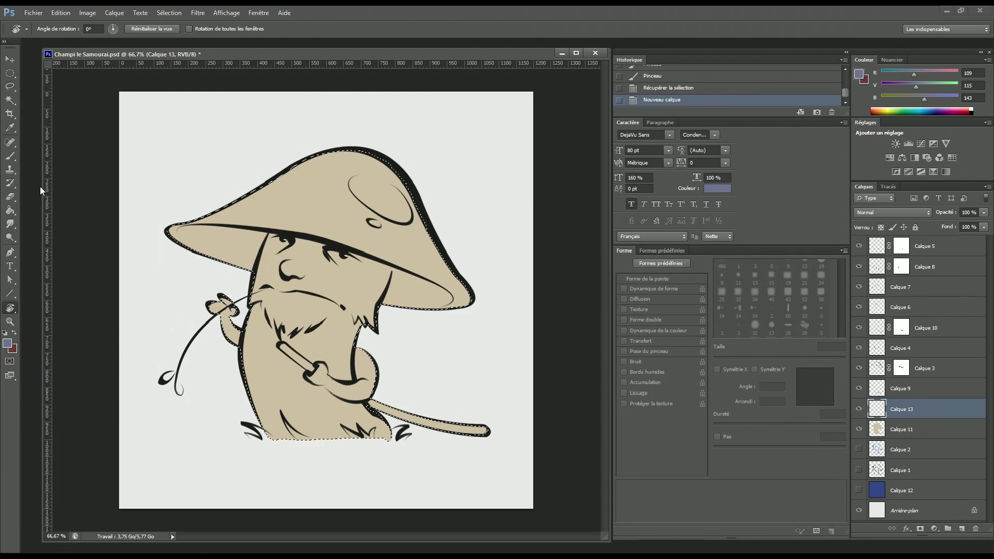
# Fade a linear foreground-to-transparent gradient across the selected character from its lower right to its upper left with the Gradient tool.
pyautogui.click(10, 211)
pyautogui.rightClick(11, 211)
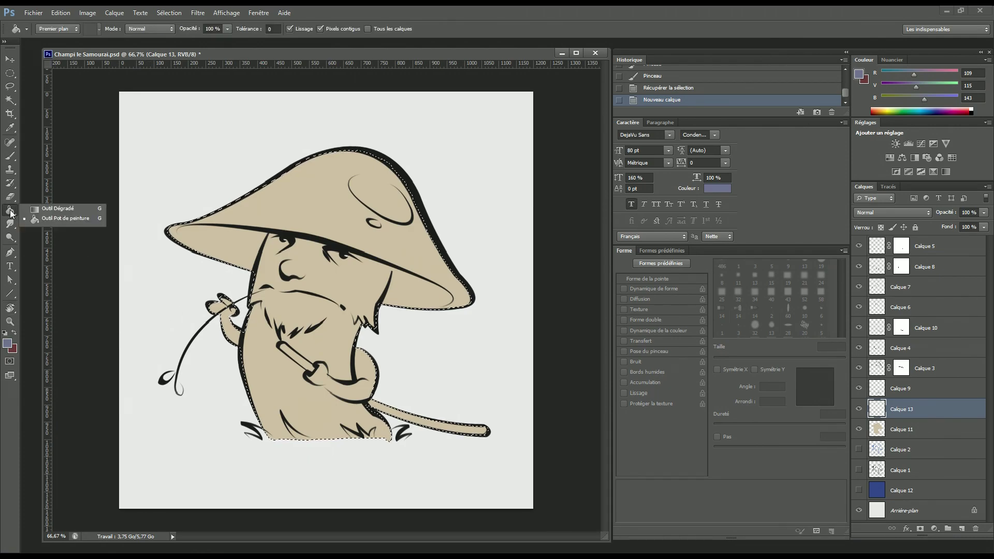
pyautogui.click(54, 209)
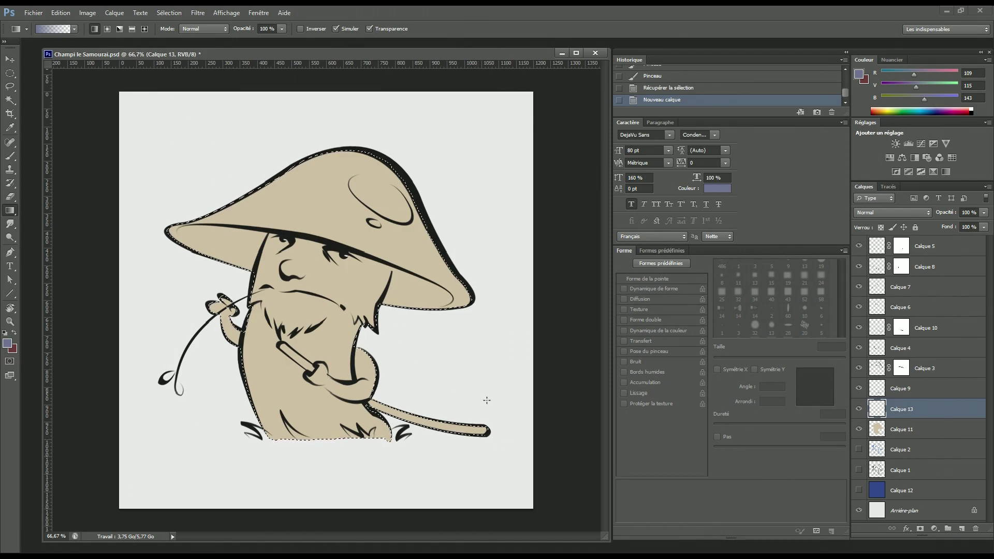
pyautogui.moveTo(219, 182); pyautogui.dragTo(497, 415)
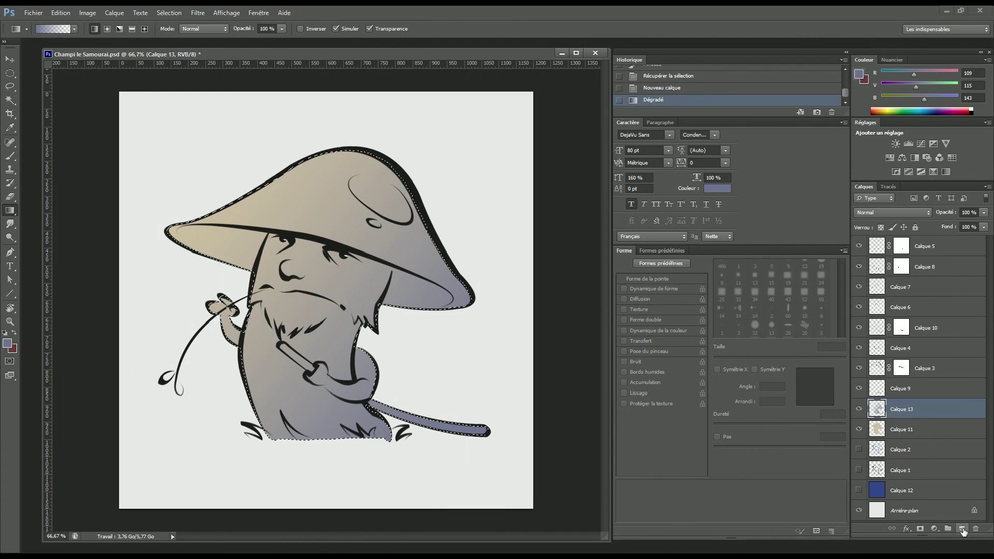
# Compare the Incrustation, Lumière vive and Lumière tamisée blend modes on the gradient layer and settle on Lumière crue.
pyautogui.click(900, 213)
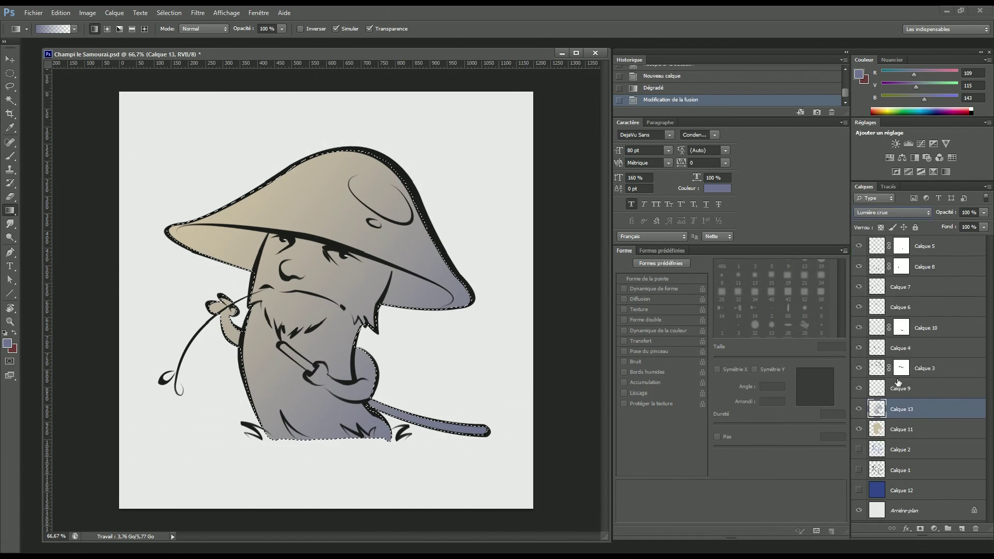
pyautogui.click(902, 367)
pyautogui.click(906, 213)
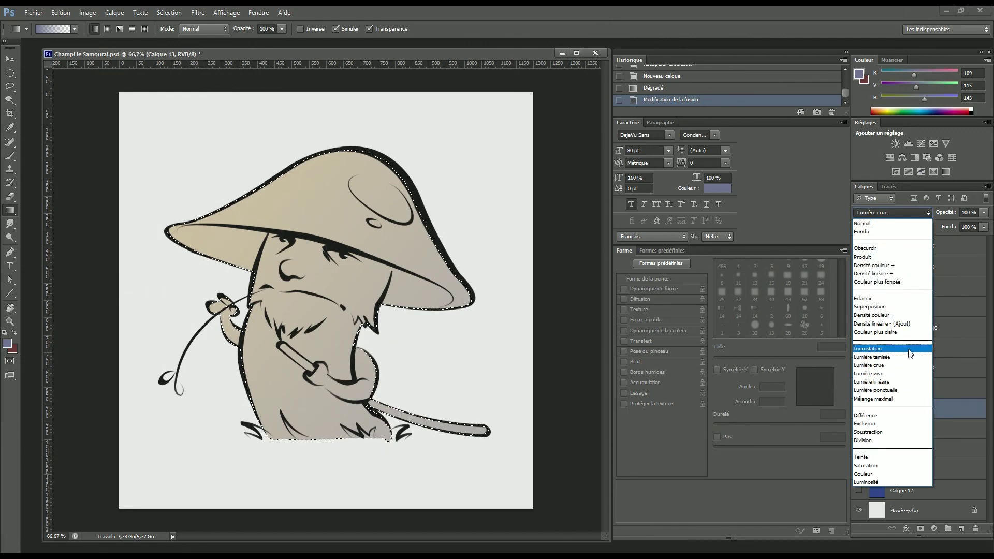
pyautogui.click(912, 350)
pyautogui.click(904, 214)
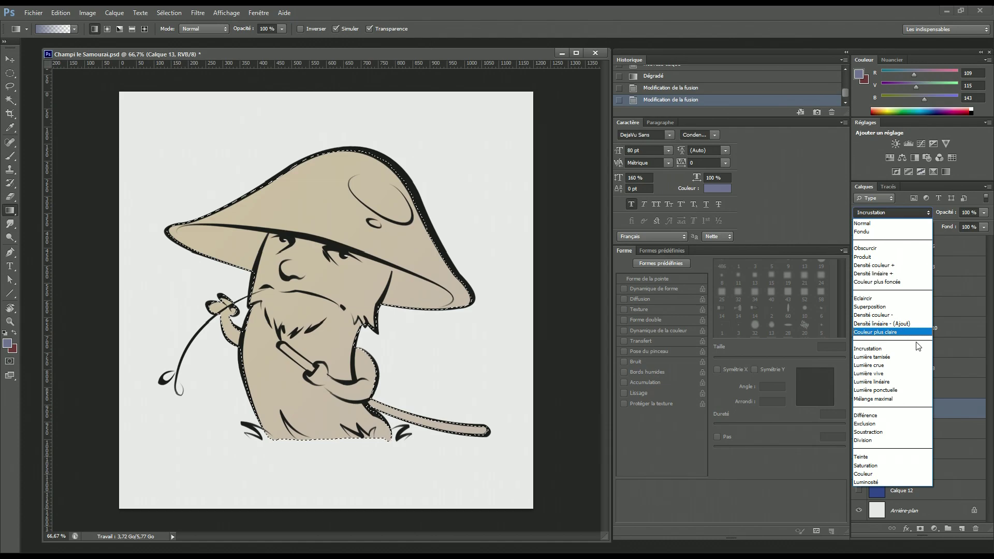
pyautogui.click(905, 372)
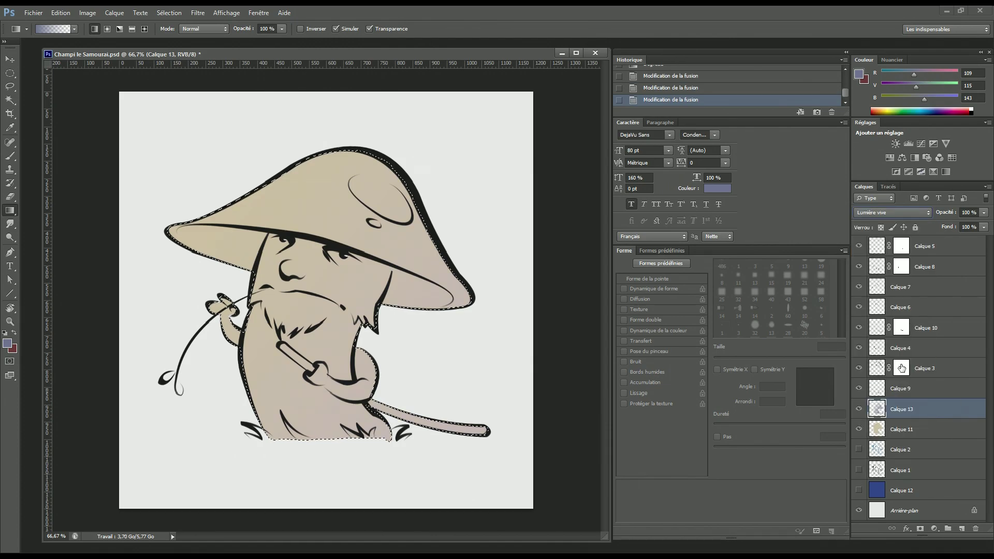
pyautogui.click(902, 213)
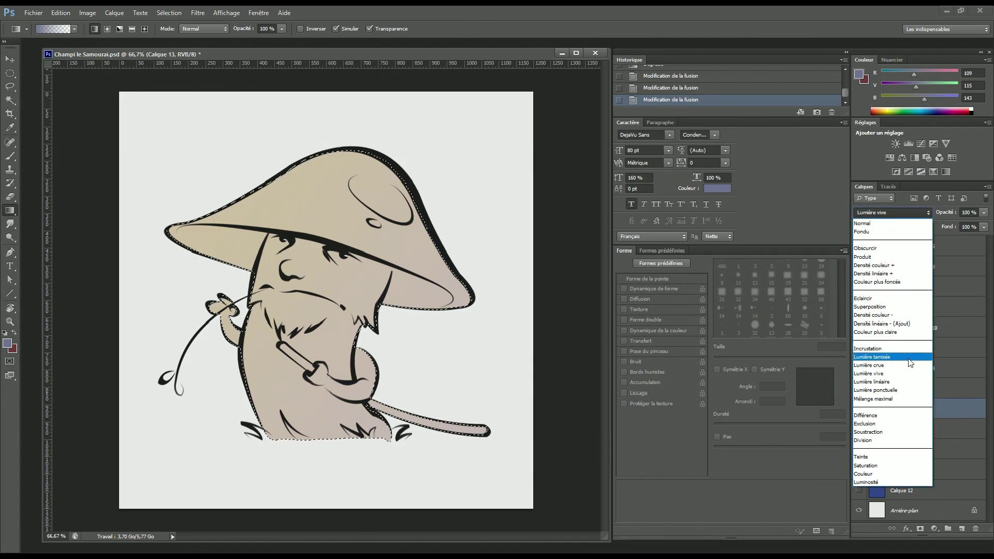
pyautogui.click(906, 357)
pyautogui.click(901, 213)
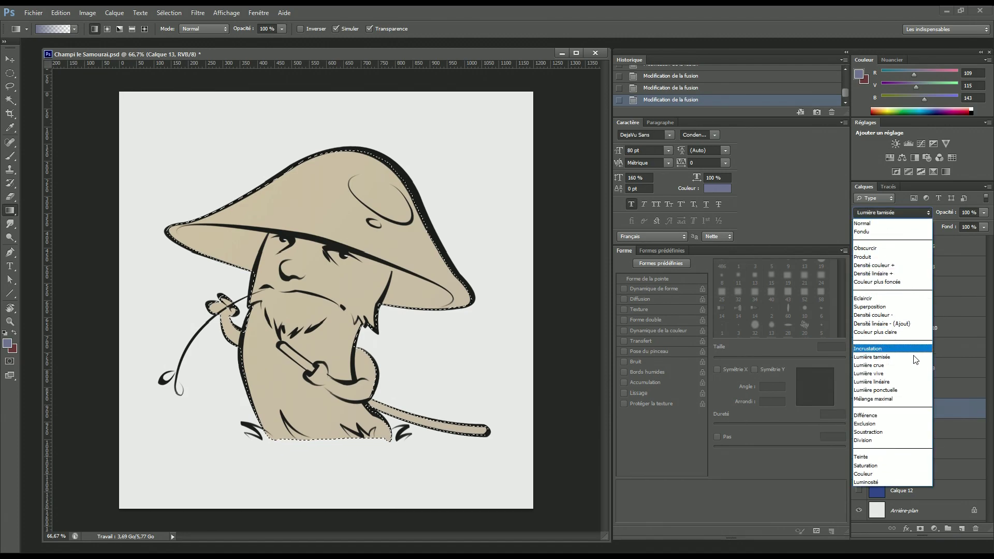
pyautogui.click(909, 365)
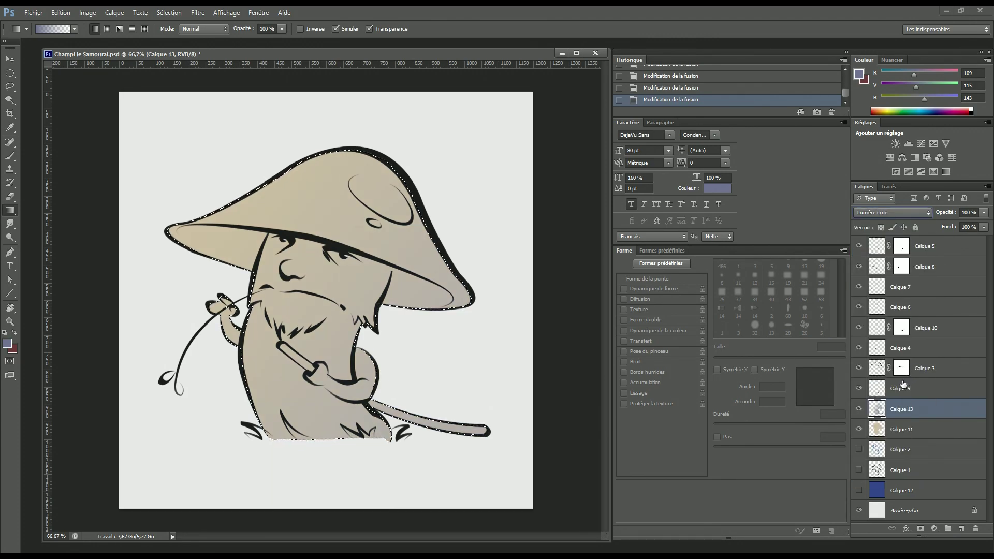
# Set the foreground colour to the darker blue #3e445d and add a second gradient fading from the character's lower right to its upper left.
pyautogui.click(9, 344)
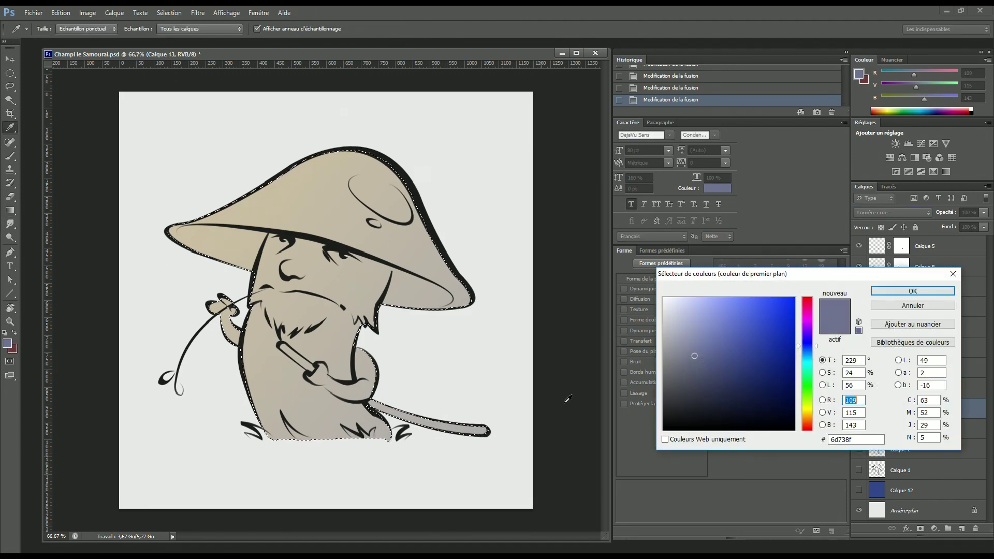
pyautogui.click(706, 381)
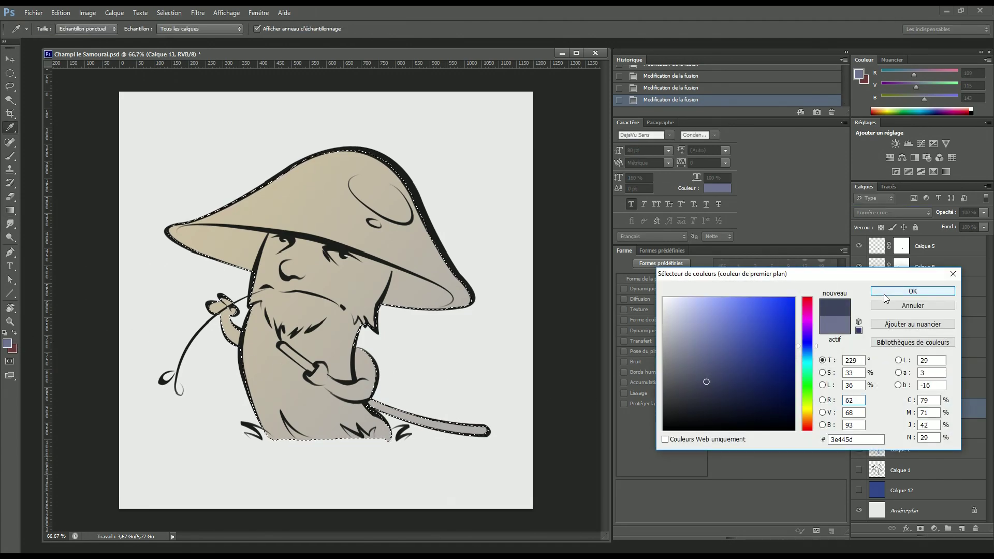
pyautogui.click(912, 291)
pyautogui.press('g')
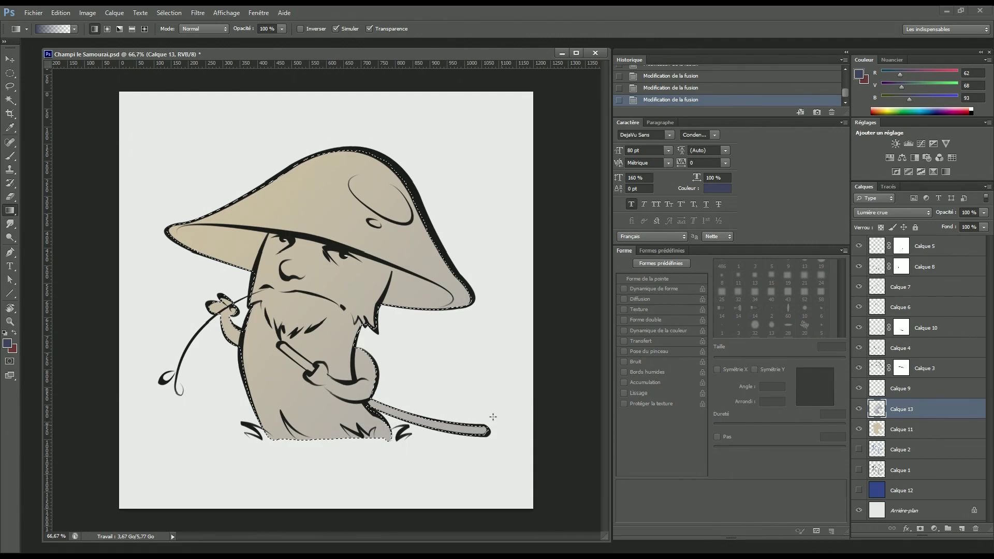
pyautogui.moveTo(264, 228); pyautogui.dragTo(227, 197)
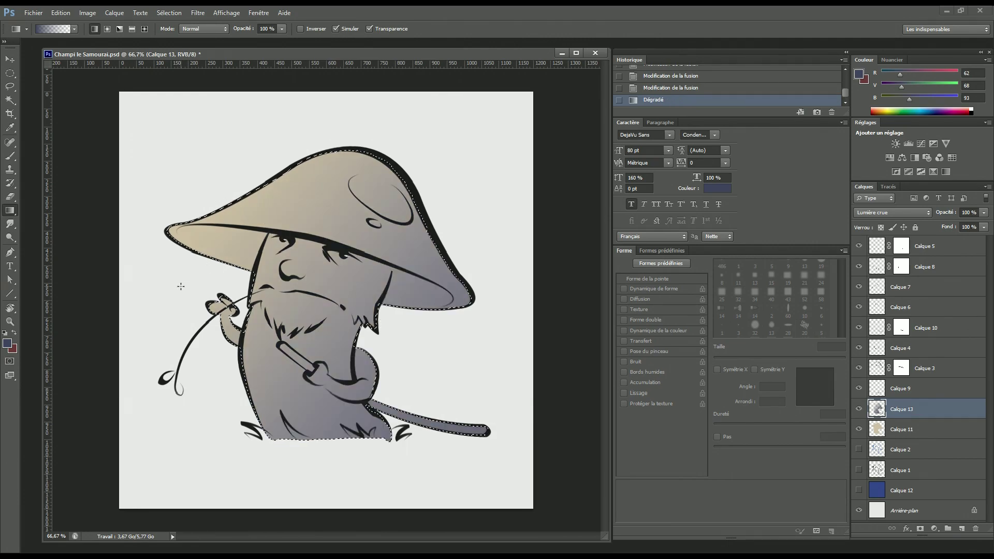
# Try the Lumière vive blend mode on the gradient layer and compare it by undoing and redoing the last three changes.
pyautogui.click(905, 213)
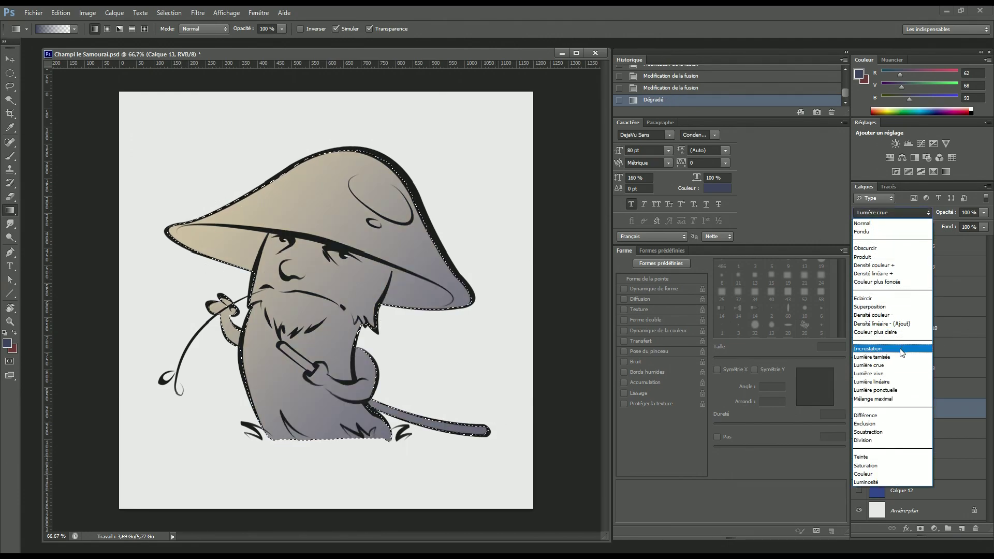
pyautogui.click(905, 374)
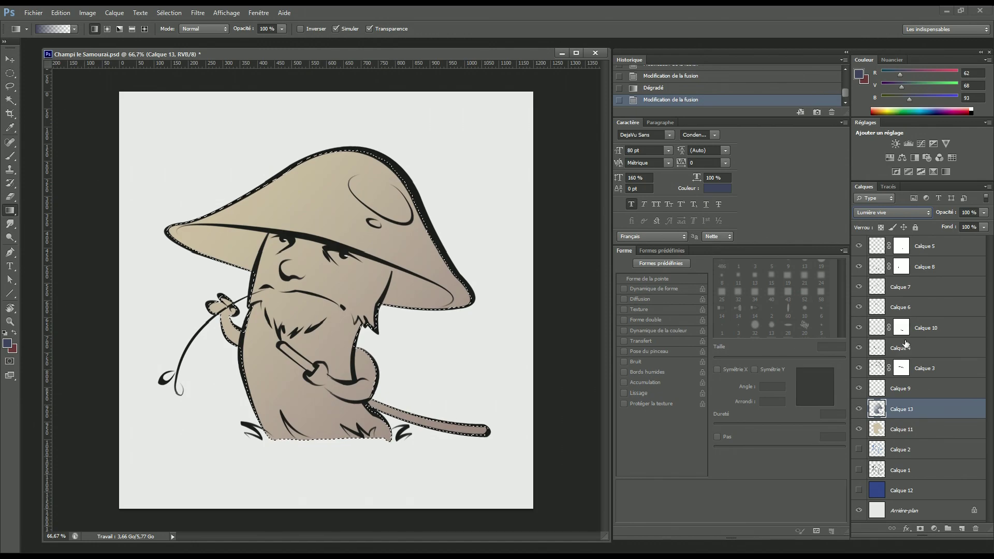
pyautogui.hotkey('ctrl', 'alt', 'z')
pyautogui.hotkey('ctrl', 'alt', 'z')
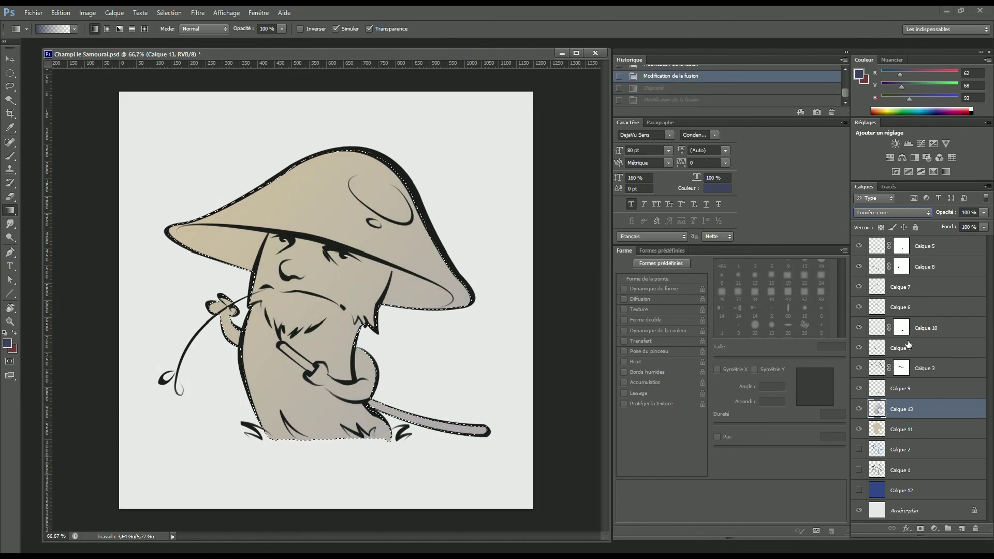
pyautogui.hotkey('ctrl', 'alt', 'z')
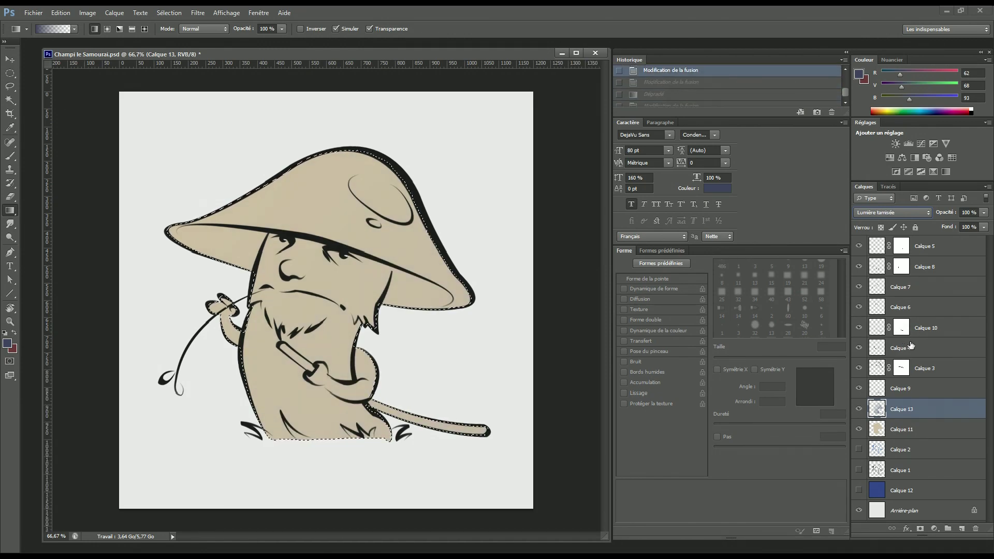
pyautogui.hotkey('ctrl', 'shift', 'z')
pyautogui.hotkey('ctrl', 'shift', 'z')
pyautogui.hotkey('ctrl', 'shift', 'z')
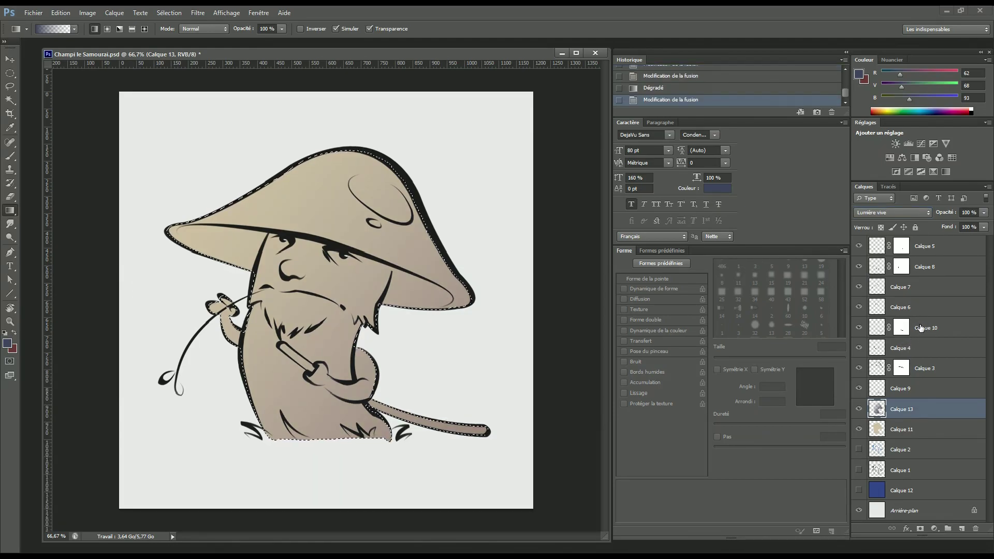
# Switch the gradient layer to Incrustation and add another dark blue gradient from the character's lower right to the hat's upper left.
pyautogui.click(909, 213)
pyautogui.click(906, 350)
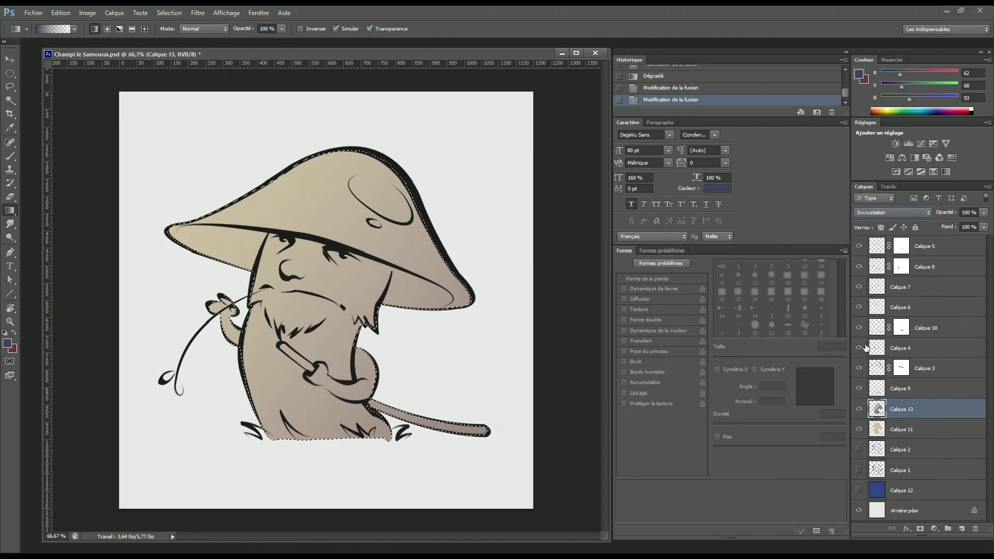
pyautogui.moveTo(495, 435); pyautogui.dragTo(244, 185)
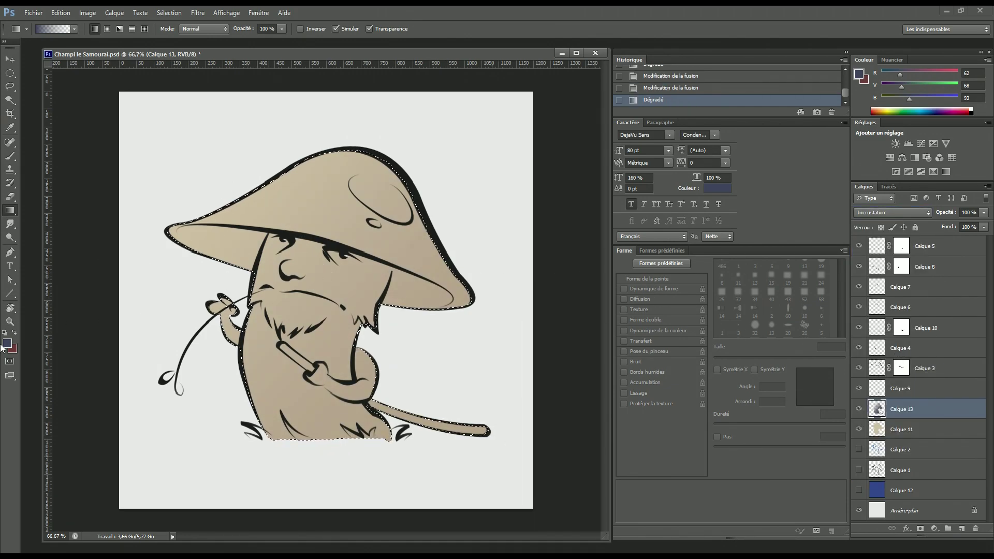
# Try Lumière tamisée on the gradient layer, settle on the Lumière crue blend mode, and lower the layer's opacity to 60%.
pyautogui.click(889, 213)
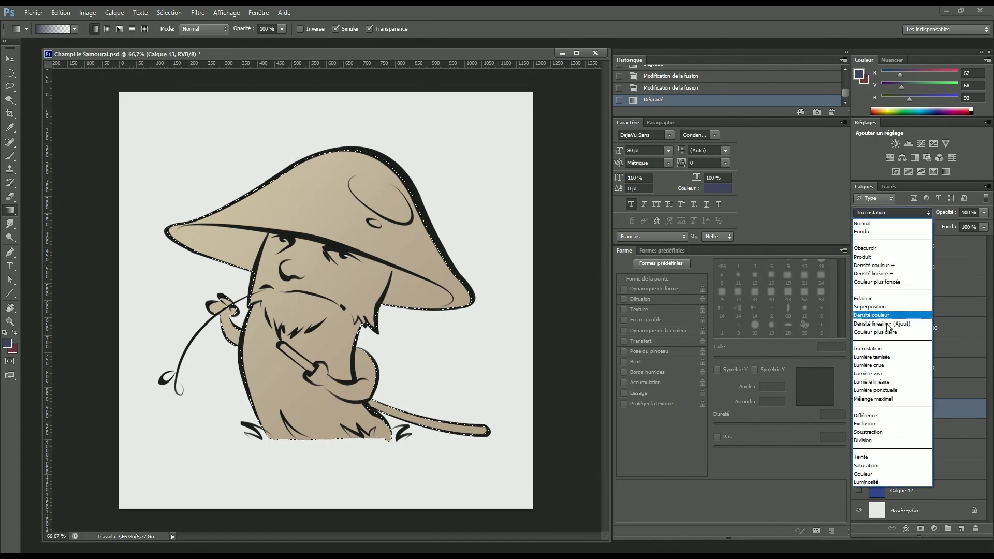
pyautogui.click(894, 356)
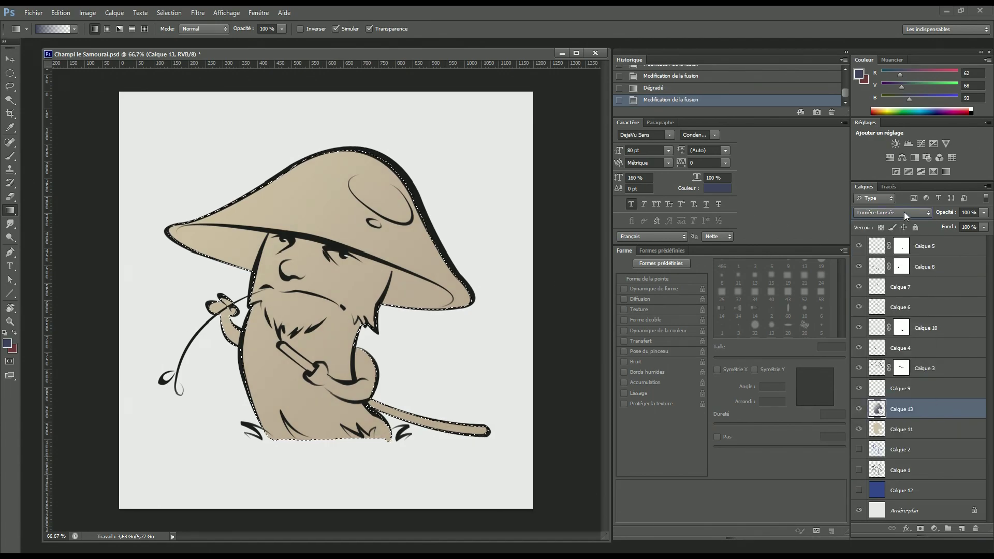
pyautogui.click(904, 212)
pyautogui.click(905, 370)
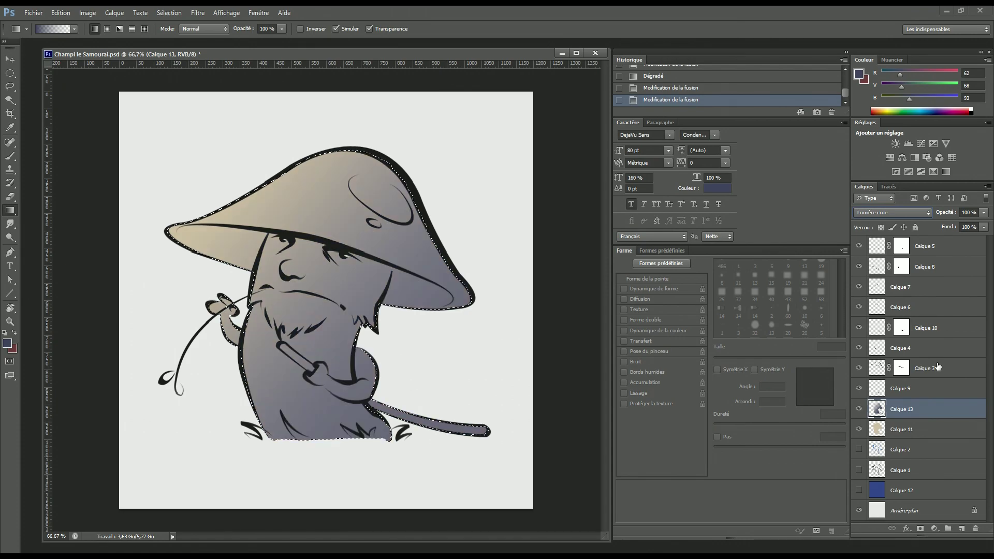
pyautogui.click(984, 212)
pyautogui.moveTo(962, 226); pyautogui.dragTo(962, 226)
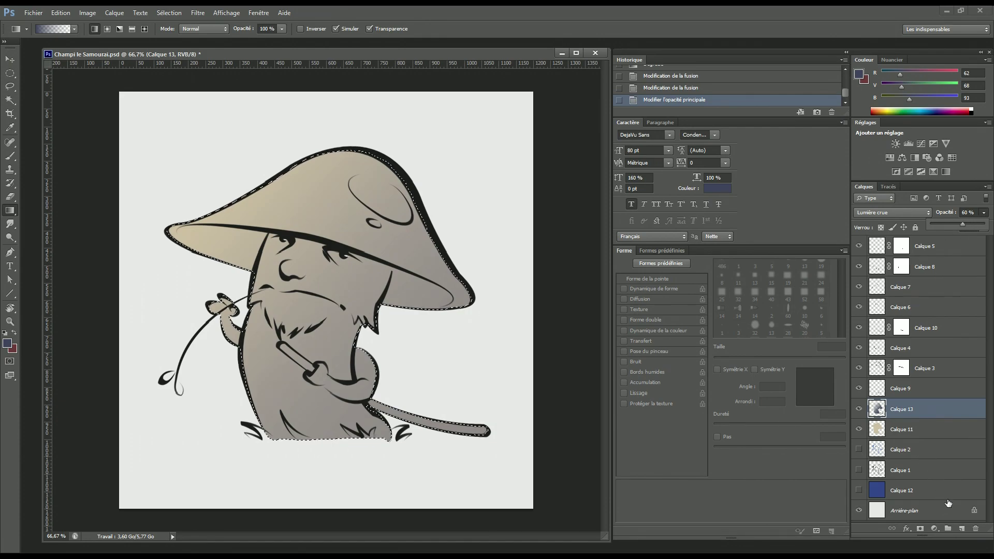
# On a new layer above the shadow gradient, fade a yellow-green gradient (RGB 201, 198, 107) across the character from the hat's upper left.
pyautogui.click(961, 530)
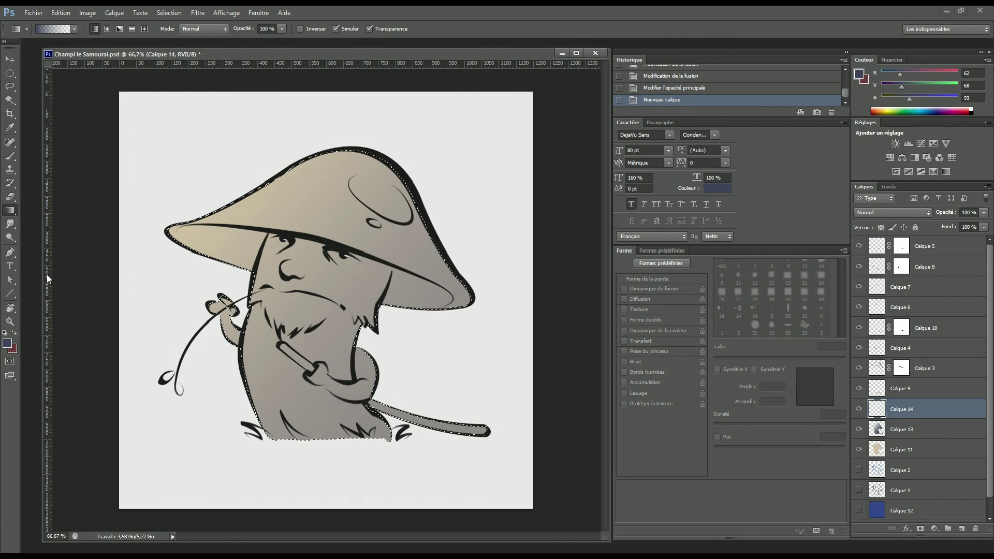
pyautogui.click(8, 344)
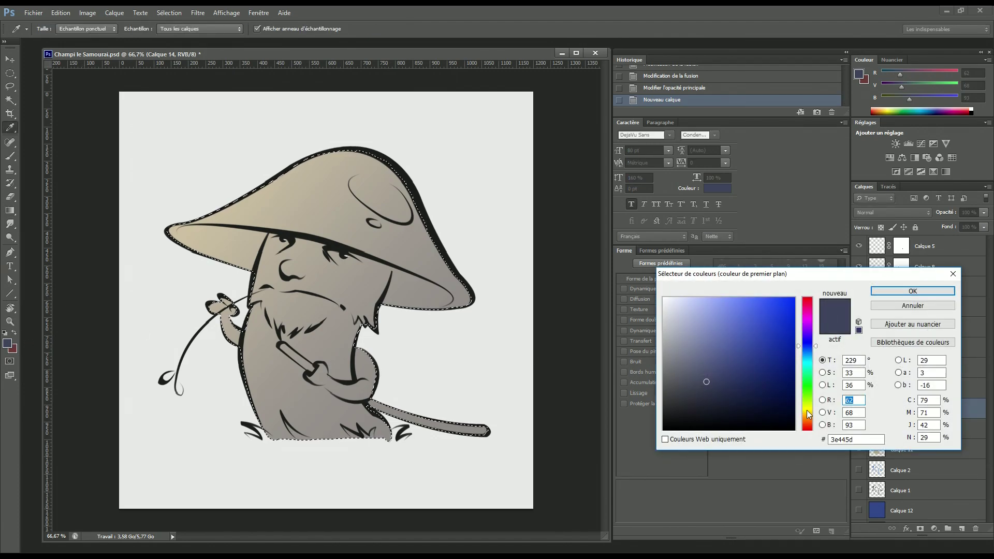
pyautogui.click(807, 410)
pyautogui.click(712, 338)
pyautogui.moveTo(712, 338); pyautogui.dragTo(724, 325)
pyautogui.click(890, 292)
pyautogui.press('g')
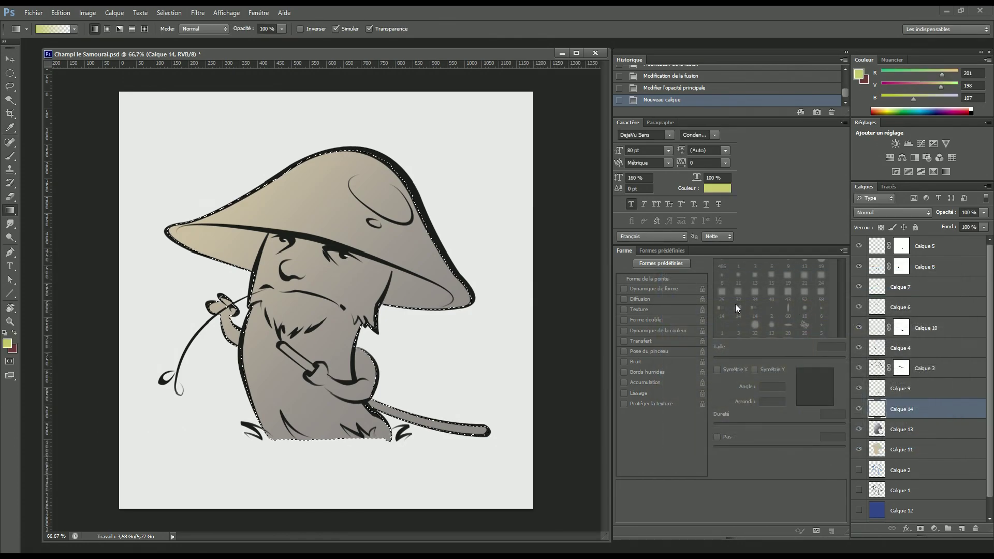
pyautogui.moveTo(212, 132); pyautogui.dragTo(343, 276)
pyautogui.moveTo(367, 335); pyautogui.dragTo(367, 335)
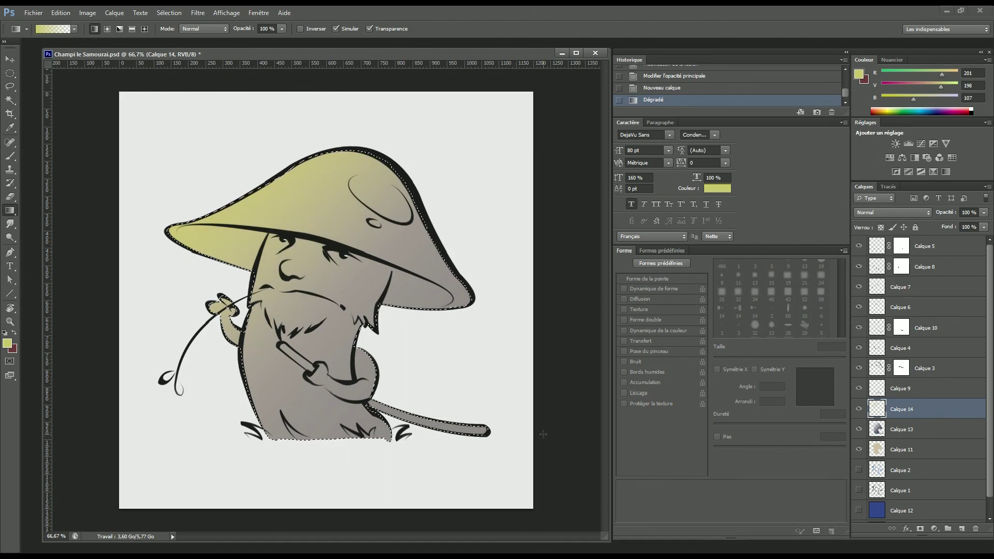
# Save the document and clear the selection around the character.
pyautogui.hotkey('ctrl', 's')
pyautogui.hotkey('ctrl', 'd')
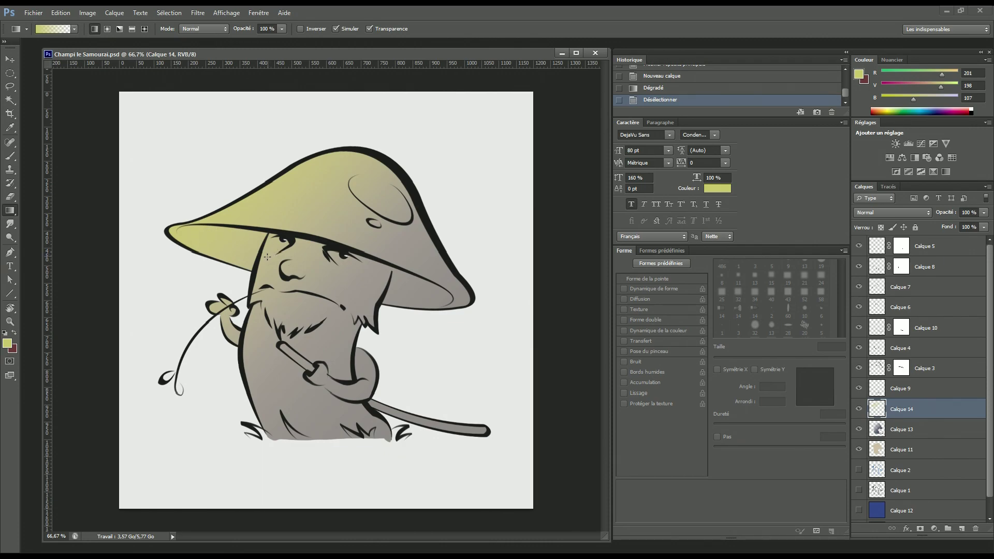
# Start a Pen path at the brim above the eyes, tracing the hat's underside around its left tip to the face's left edge.
pyautogui.press('p')
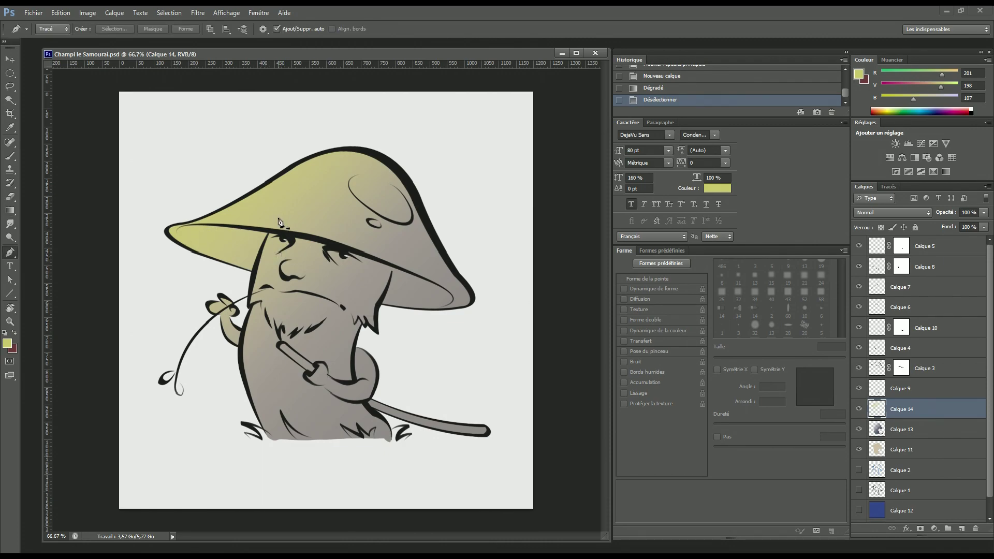
pyautogui.click(313, 238)
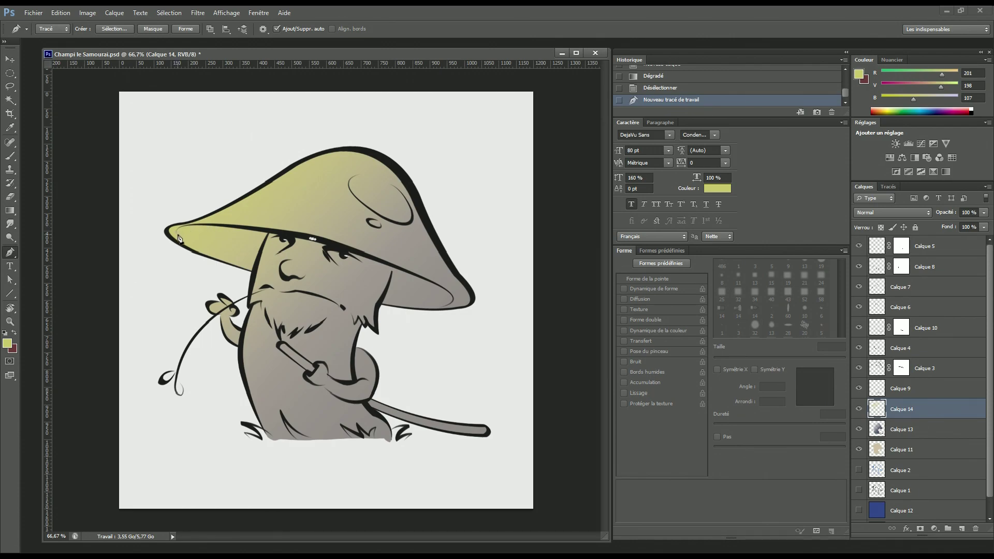
pyautogui.moveTo(177, 236); pyautogui.dragTo(187, 261)
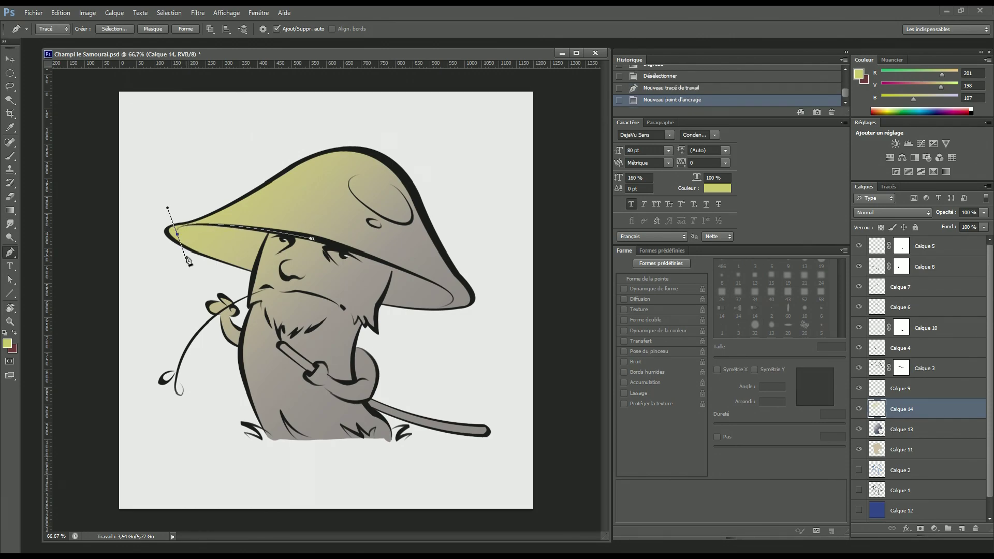
pyautogui.click(177, 235)
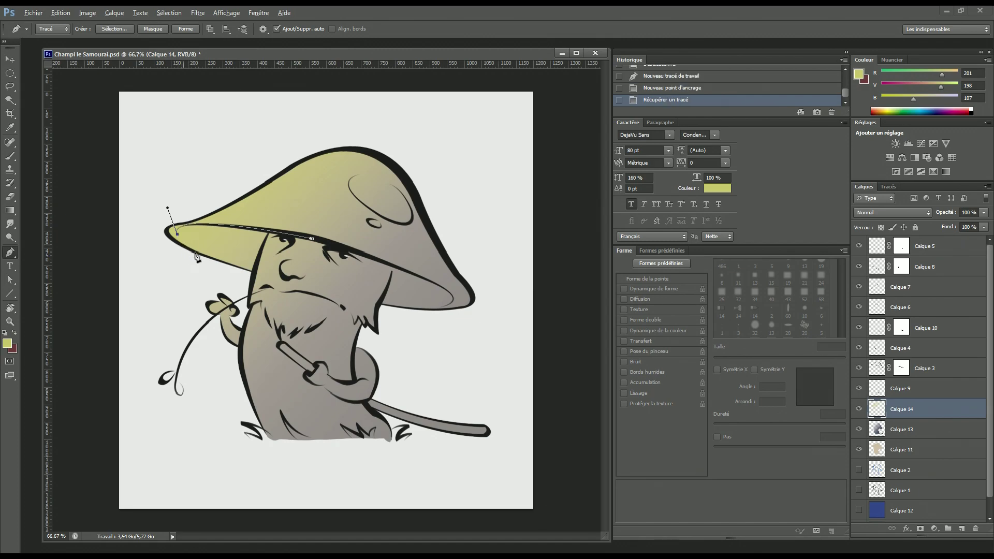
pyautogui.moveTo(264, 273); pyautogui.dragTo(292, 282)
pyautogui.press('alt')
pyautogui.press('alt')
pyautogui.click(259, 269)
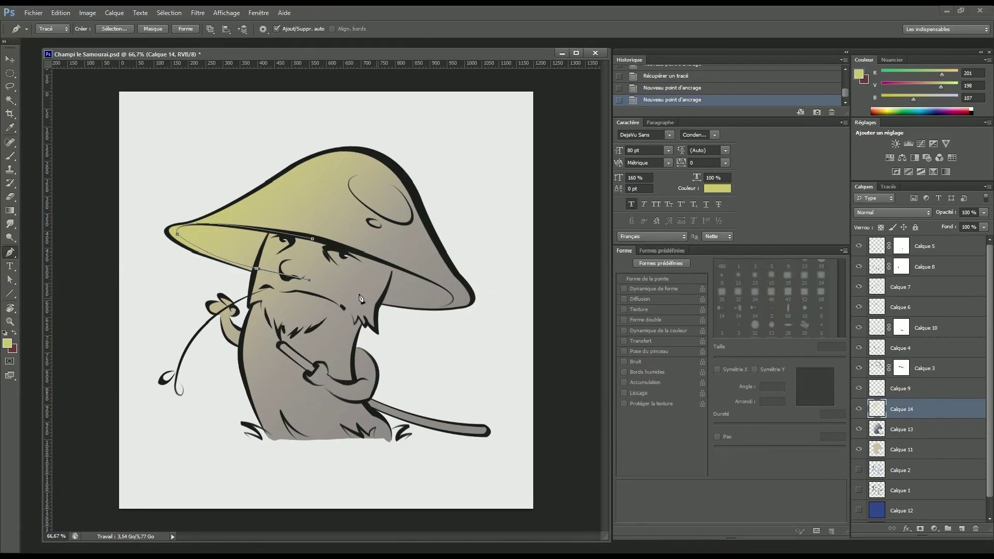
pyautogui.keyDown('alt'); pyautogui.click(256, 268); pyautogui.keyUp('alt')
pyautogui.hotkey('ctrl', 'z')
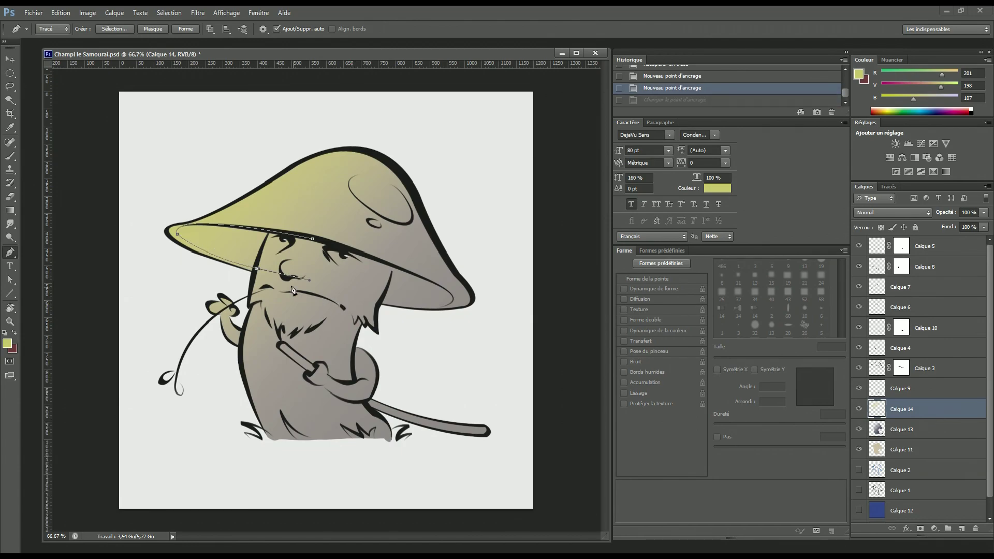
pyautogui.hotkey('ctrl', 'alt', 'z')
pyautogui.keyDown('alt'); pyautogui.click(256, 268); pyautogui.keyUp('alt')
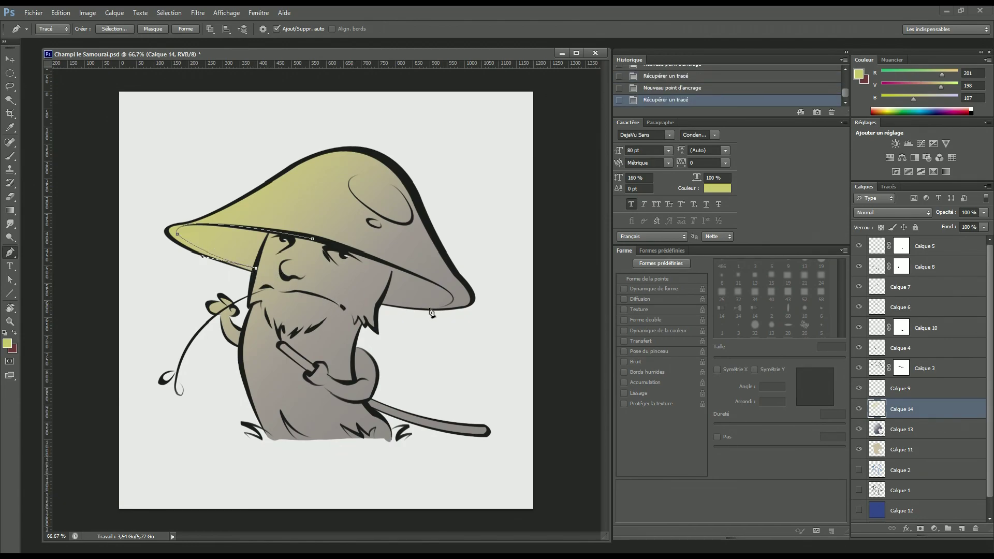
# Continue the path along the underside's lower edge, around the hat's right tip, and close it at its starting point above the eyes.
pyautogui.moveTo(386, 302); pyautogui.dragTo(418, 306)
pyautogui.keyDown('alt'); pyautogui.click(386, 303); pyautogui.keyUp('alt')
pyautogui.moveTo(455, 304); pyautogui.dragTo(456, 304)
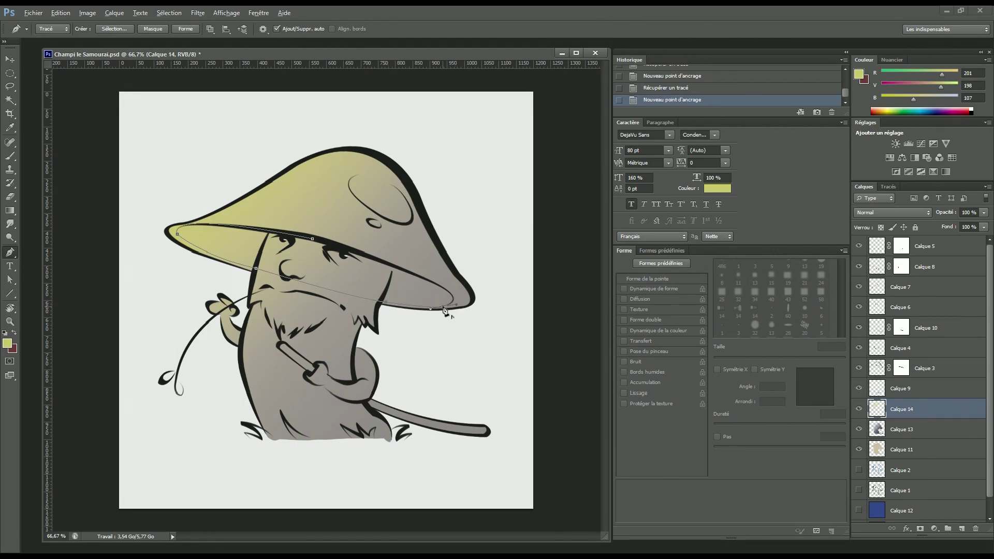
pyautogui.keyDown('alt'); pyautogui.click(444, 306); pyautogui.keyUp('alt')
pyautogui.moveTo(409, 273); pyautogui.dragTo(336, 250)
pyautogui.keyDown('alt'); pyautogui.click(409, 274); pyautogui.keyUp('alt')
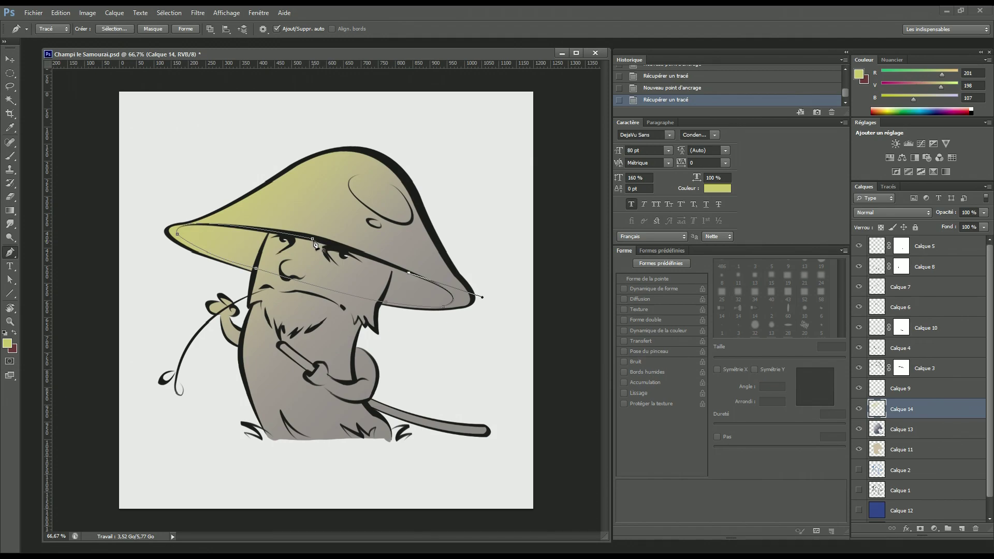
pyautogui.click(311, 239)
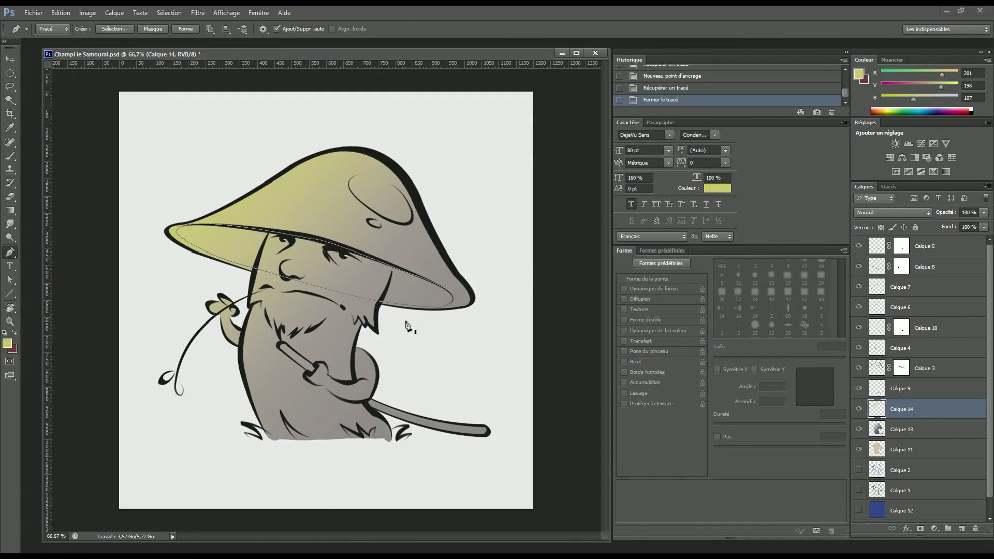
# Mask the hat's underside out of the yellow gradient layer, Calque 14, using the inverted selection loaded from the work path.
pyautogui.click(889, 187)
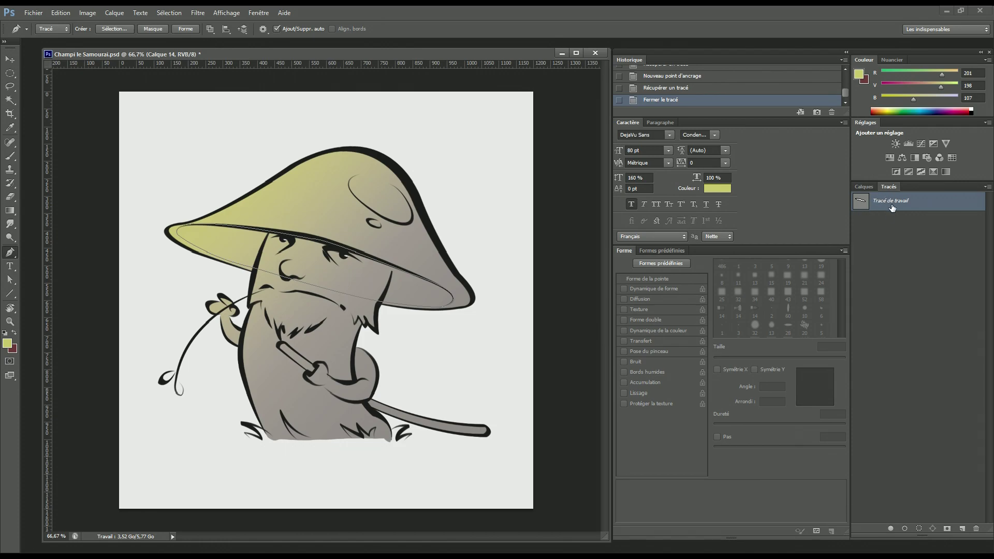
pyautogui.keyDown('ctrl'); pyautogui.click(865, 203); pyautogui.keyUp('ctrl')
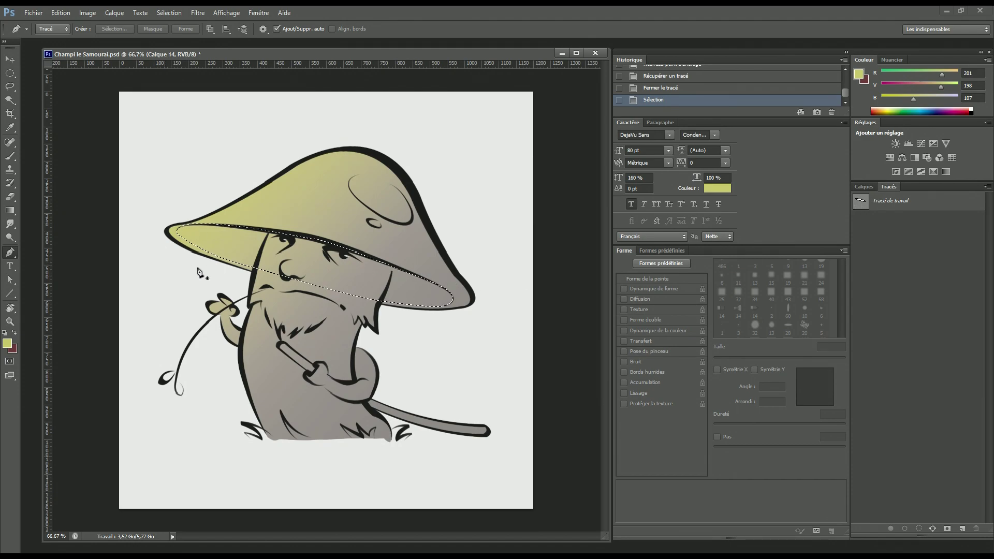
pyautogui.click(864, 187)
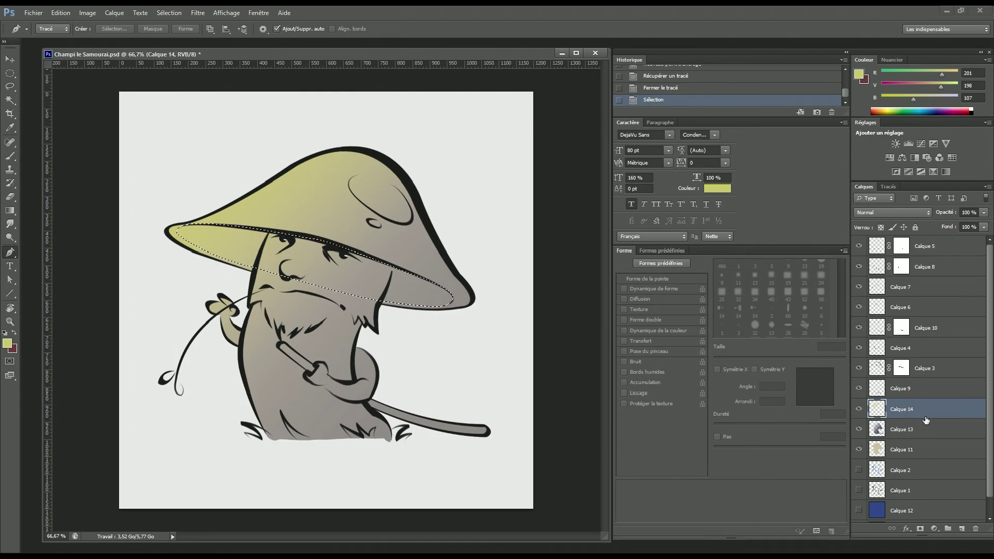
pyautogui.click(921, 529)
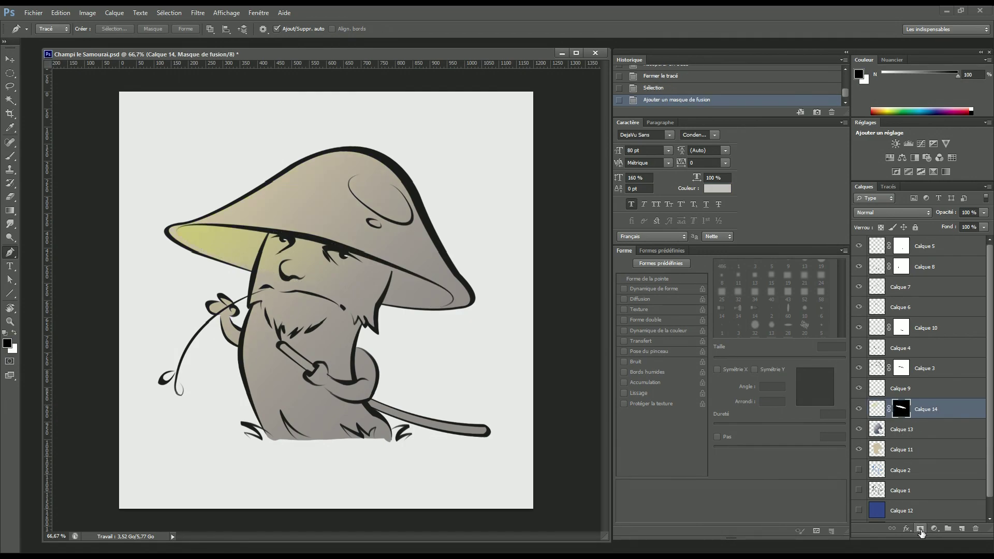
pyautogui.hotkey('ctrl', 'z')
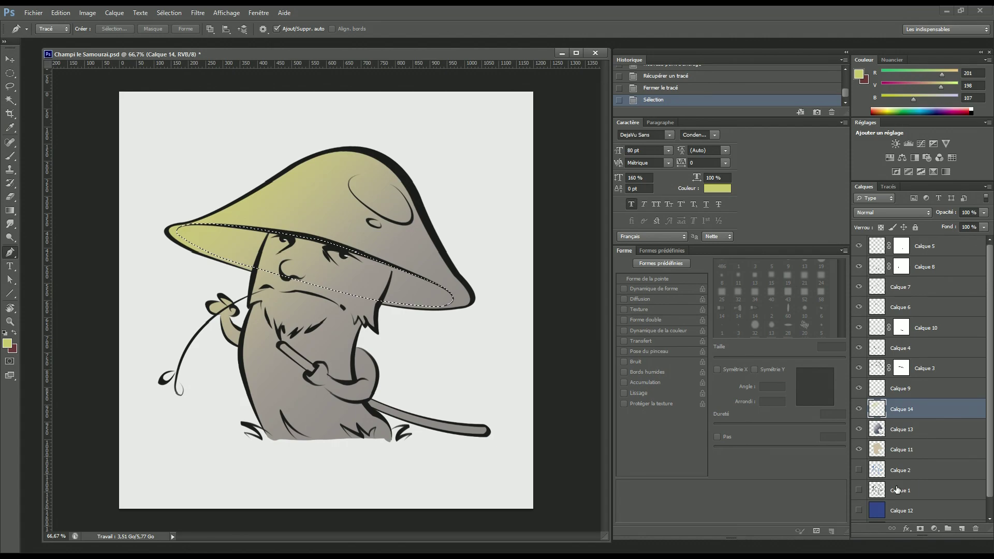
pyautogui.hotkey('ctrl', 'shift', 'i')
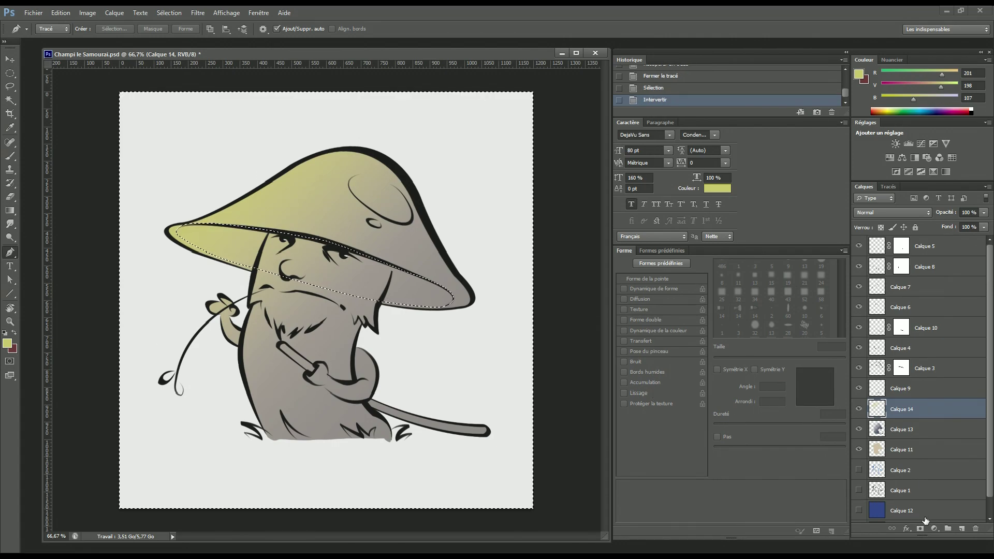
pyautogui.click(920, 528)
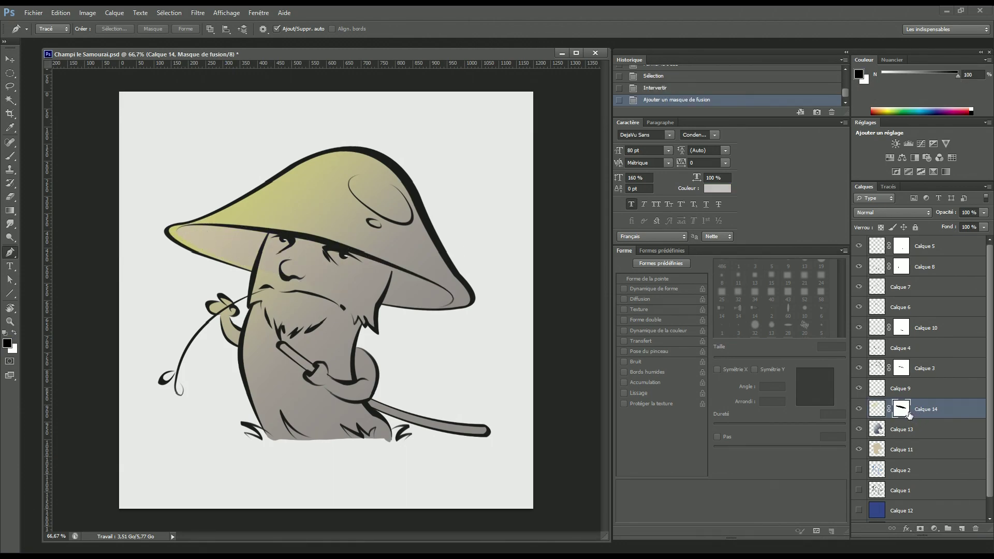
# Add a new layer just below the beige base layer, Calque 11, and set the foreground colour to black (000000).
pyautogui.click(951, 457)
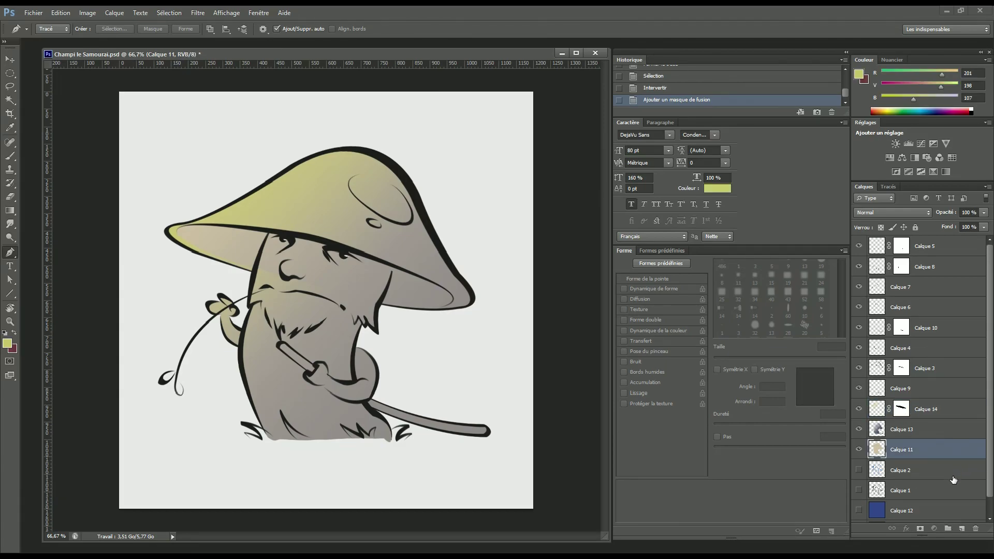
pyautogui.click(953, 474)
pyautogui.click(962, 529)
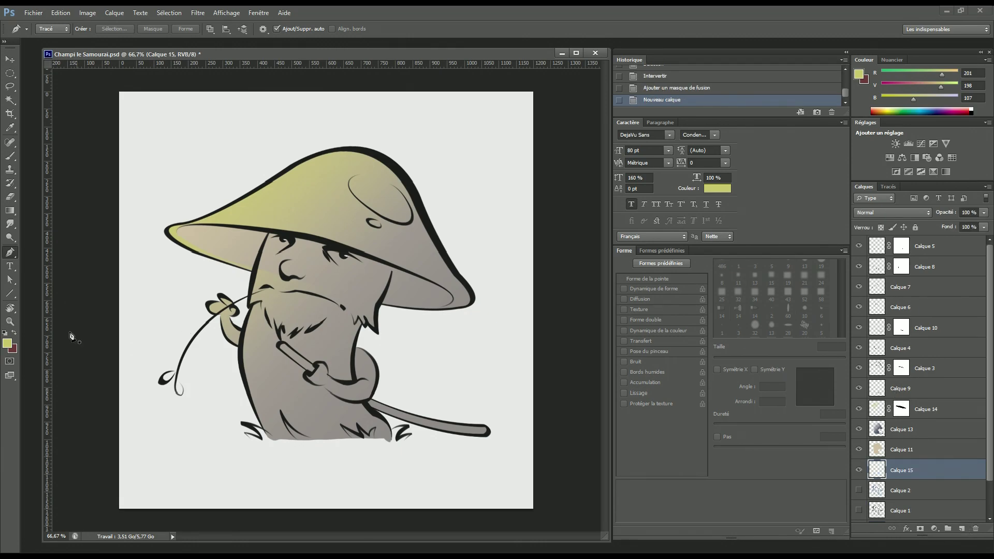
pyautogui.click(8, 343)
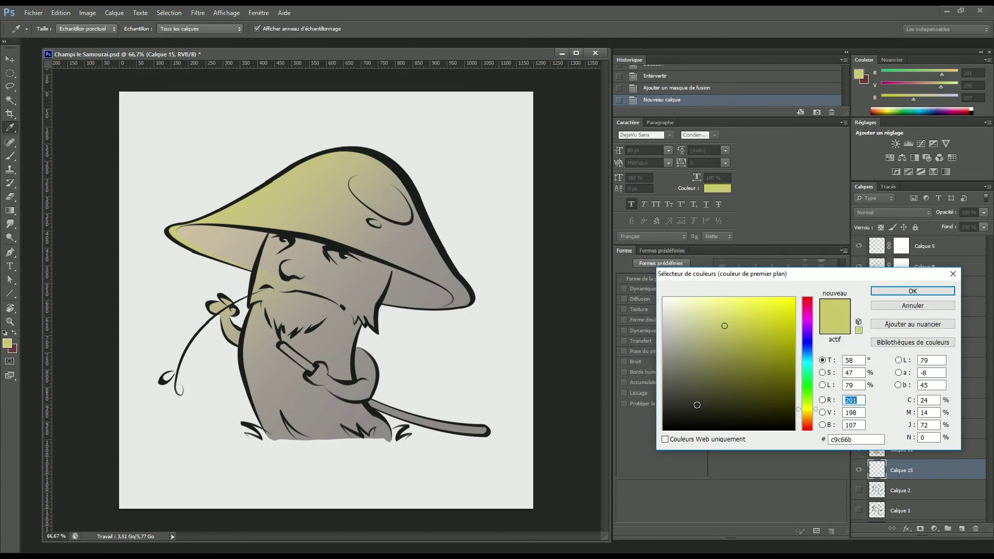
pyautogui.moveTo(684, 401)
pyautogui.mouseDown()
pyautogui.moveTo(644, 411)
pyautogui.moveTo(627, 442)
pyautogui.mouseUp()
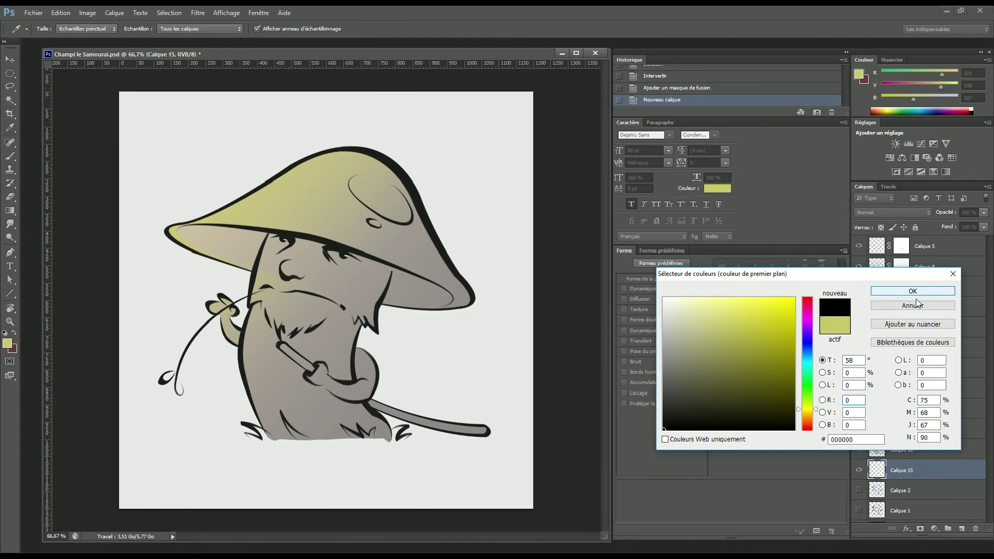
pyautogui.click(916, 292)
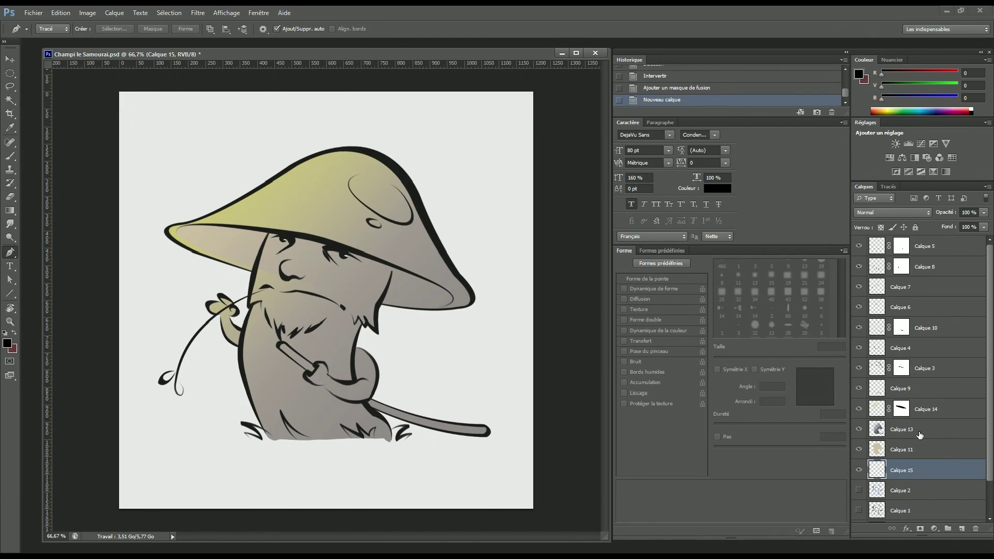
# Fill the hat's underside with black on the new layer, using the inverted selection from Calque 14's mask, and deselect.
pyautogui.keyDown('ctrl'); pyautogui.click(903, 410); pyautogui.keyUp('ctrl')
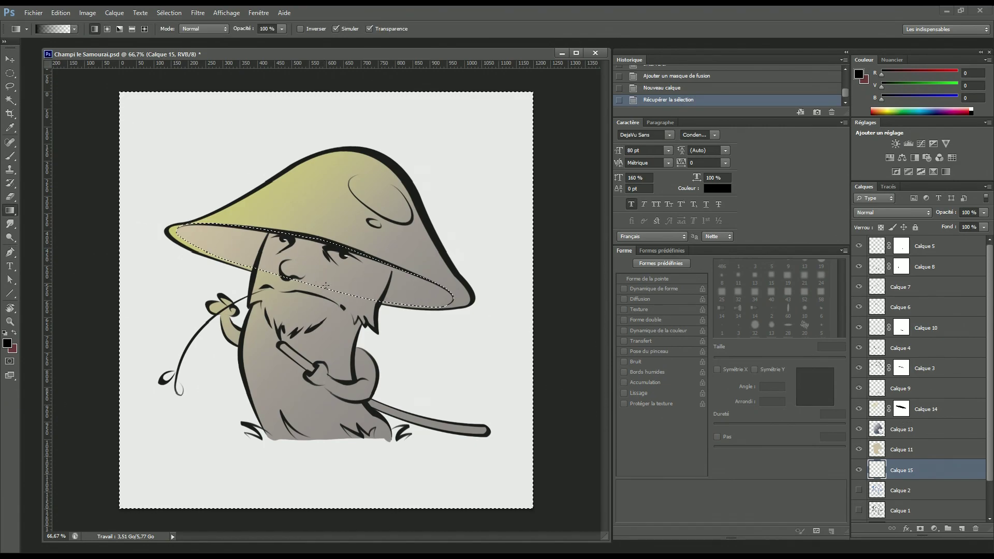
pyautogui.click(9, 210)
pyautogui.rightClick(11, 211)
pyautogui.click(49, 220)
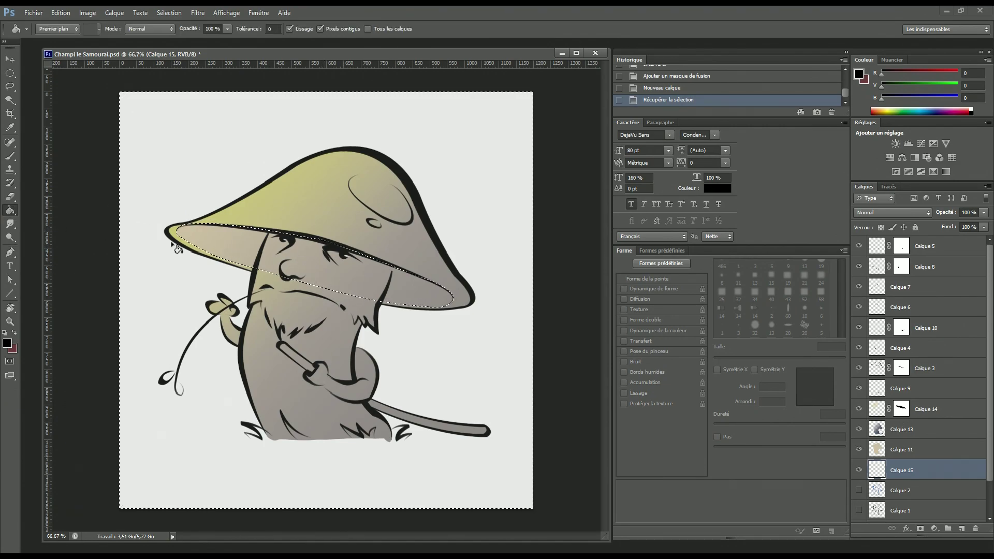
pyautogui.click(518, 321)
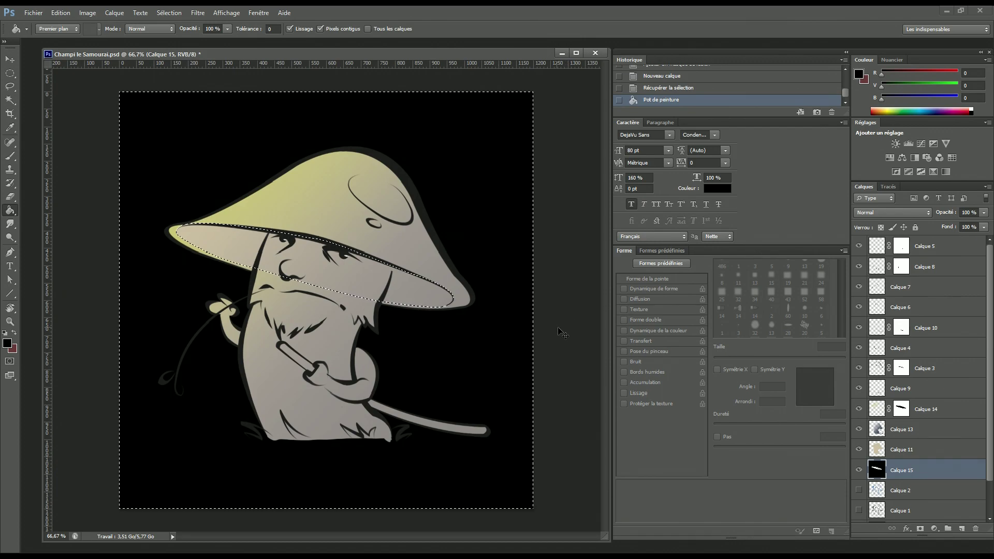
pyautogui.hotkey('ctrl', 'z')
pyautogui.hotkey('ctrl', 'shift', 'i')
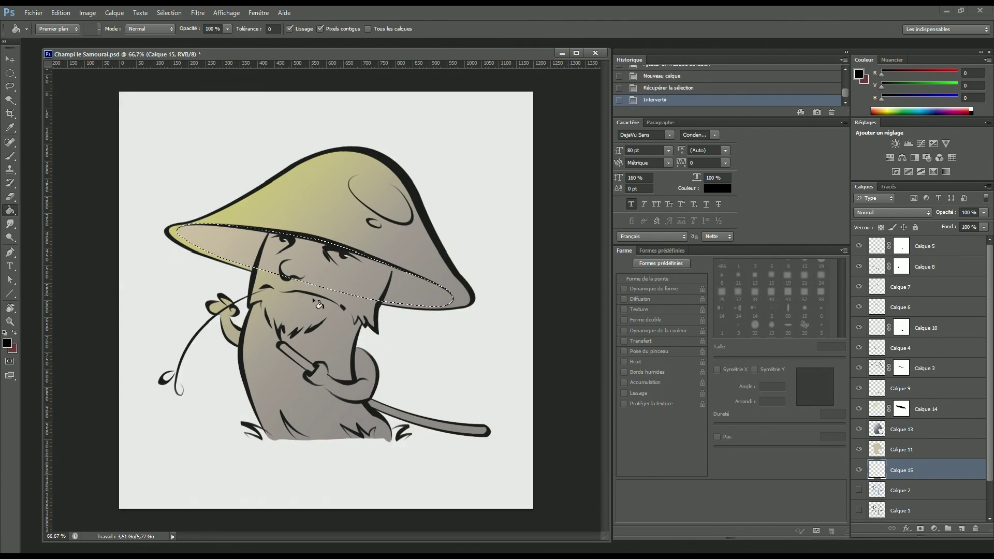
pyautogui.click(377, 291)
pyautogui.click(523, 329)
pyautogui.hotkey('ctrl', 'd')
pyautogui.press('v')
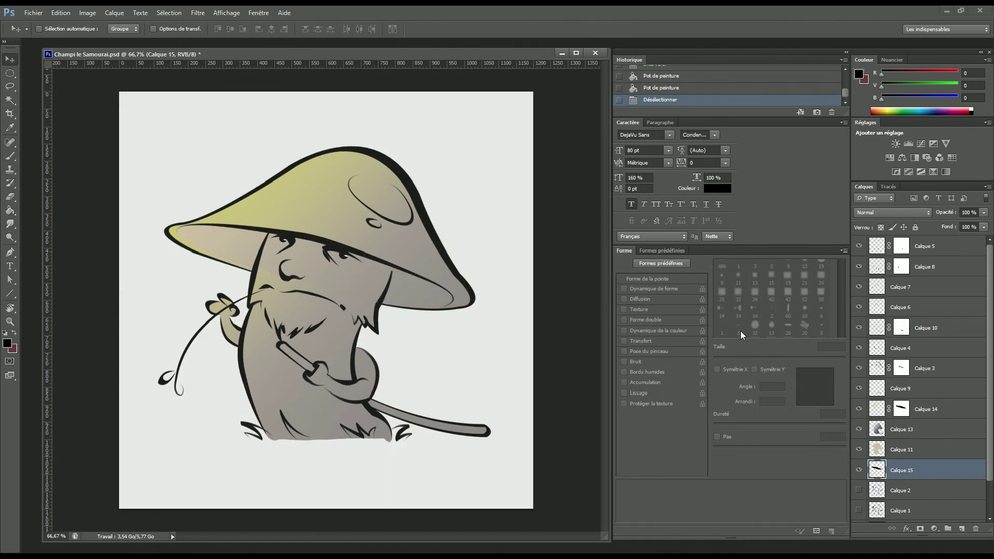
# Move the black underside layer just above the beige base layer, Calque 11, and lower its opacity to 34%.
pyautogui.moveTo(925, 470); pyautogui.dragTo(942, 452)
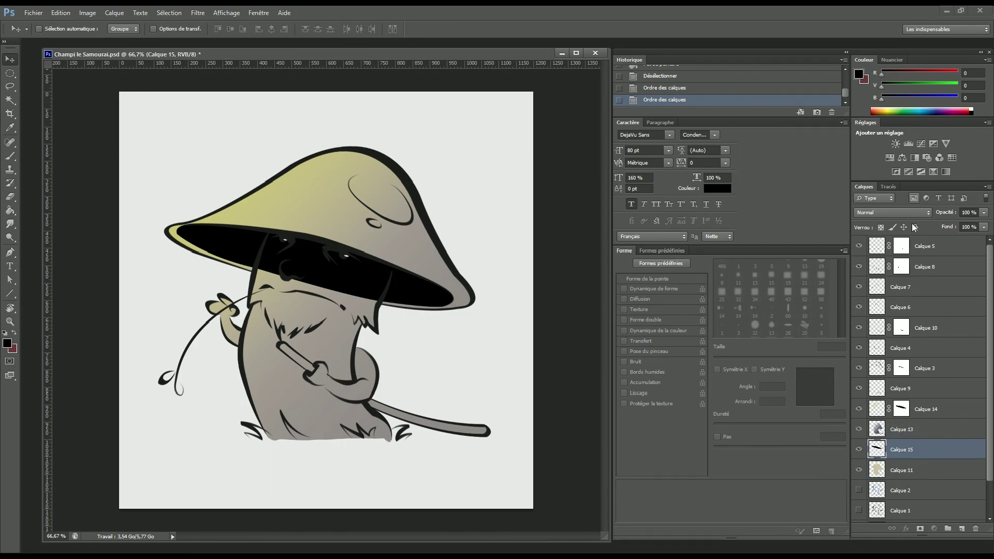
pyautogui.click(983, 214)
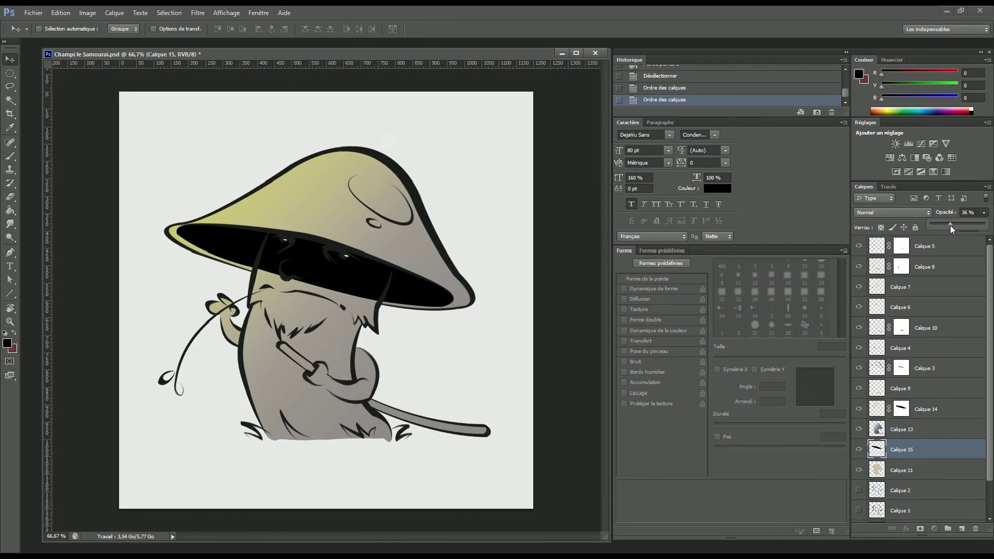
pyautogui.moveTo(949, 225); pyautogui.dragTo(949, 226)
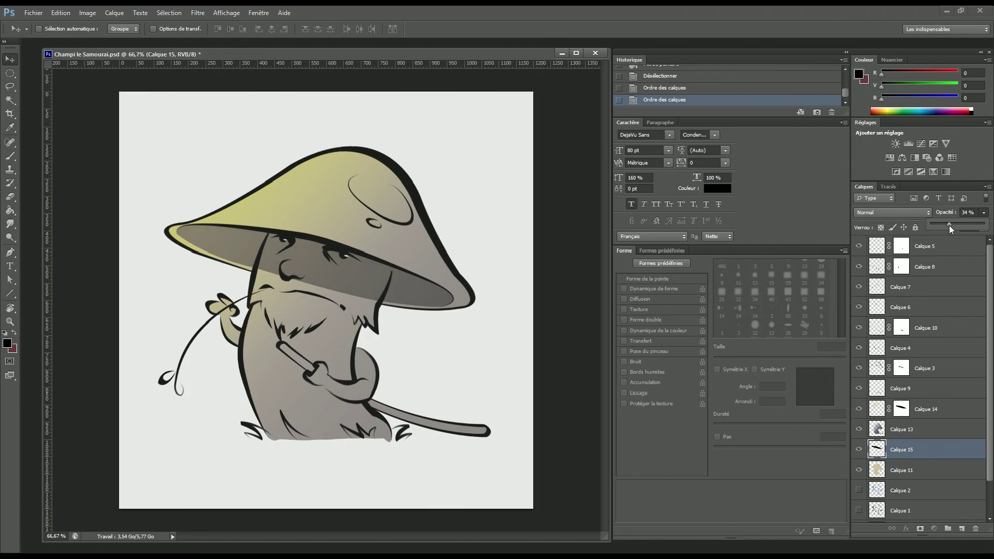
pyautogui.moveTo(948, 225); pyautogui.dragTo(949, 226)
pyautogui.hotkey('ctrl', '+')
pyautogui.hotkey('ctrl', '+')
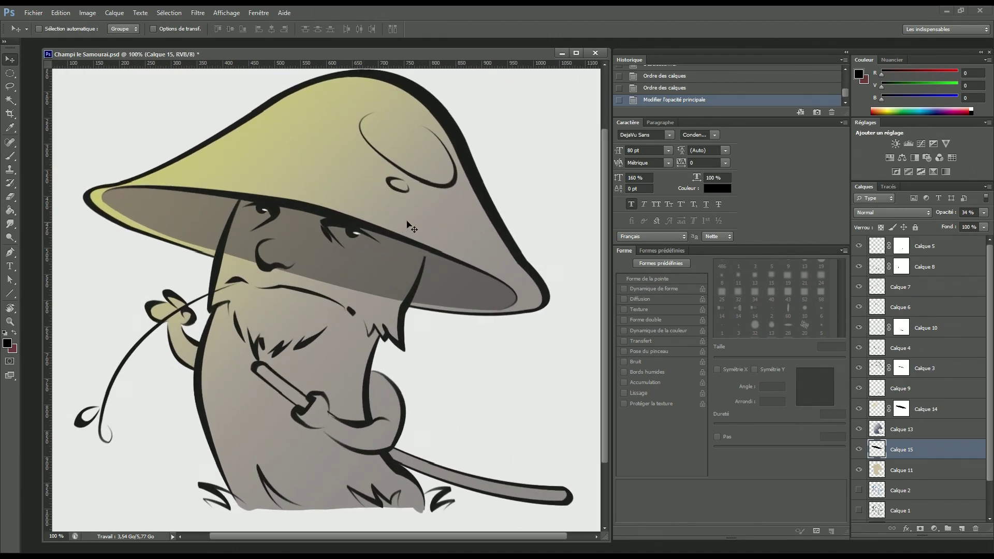
pyautogui.press('p')
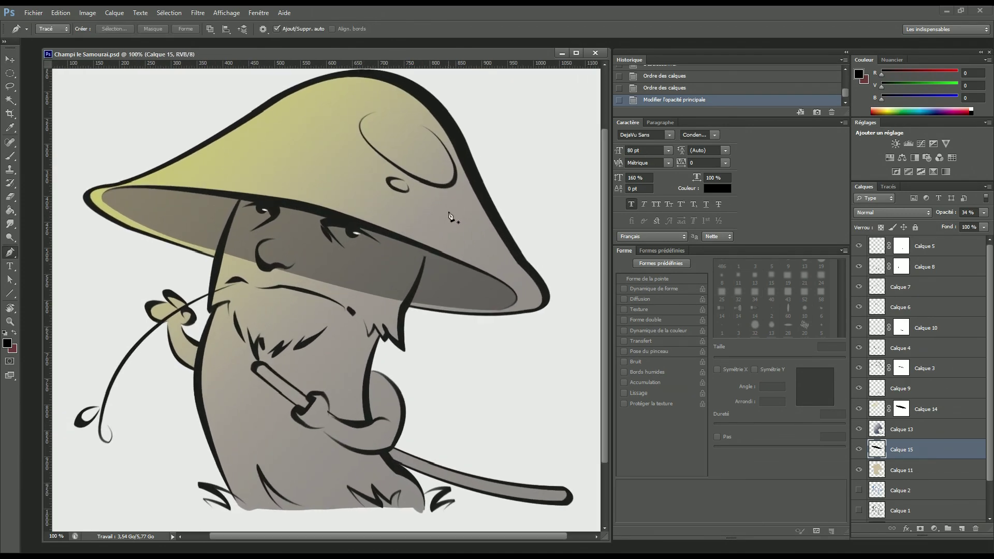
pyautogui.moveTo(369, 258); pyautogui.dragTo(407, 325)
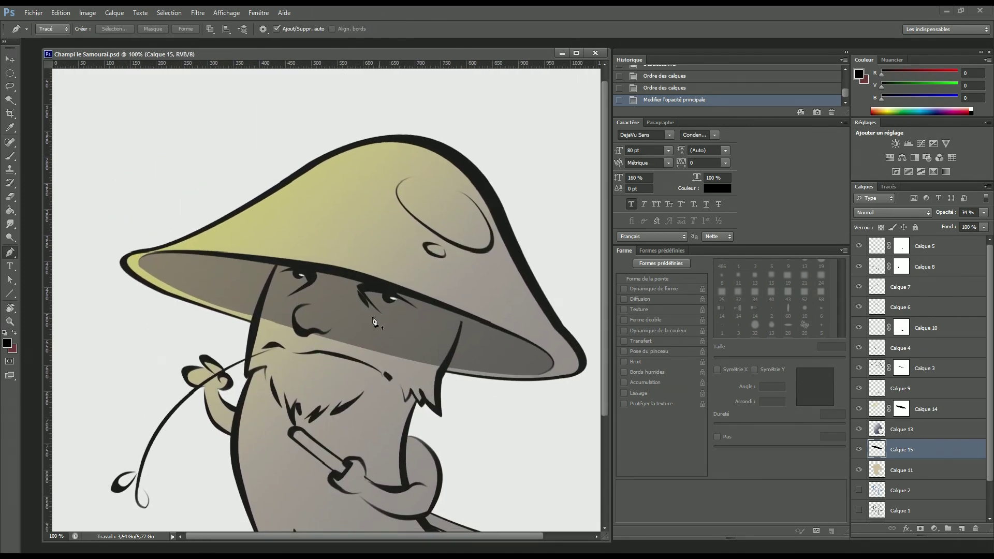
pyautogui.click(296, 317)
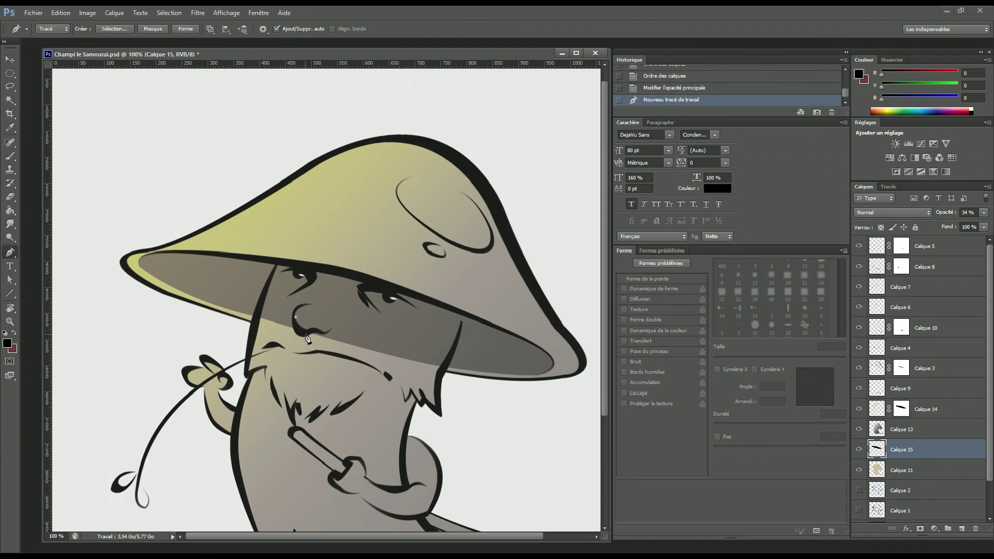
pyautogui.hotkey('ctrl', 'z')
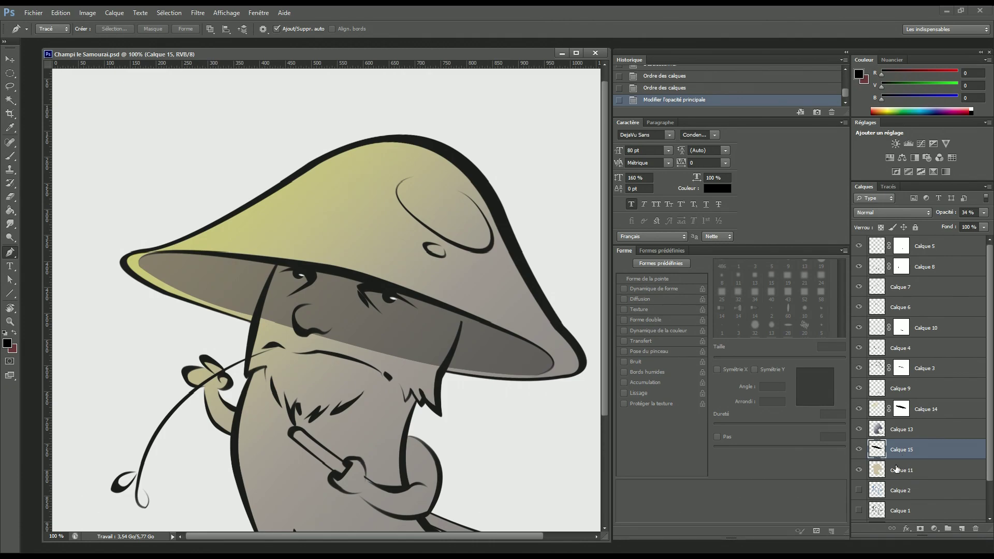
# Erase the shadow over the tip of the nose on the underside shadow layer, Calque 15, to leave a highlight.
pyautogui.press('e')
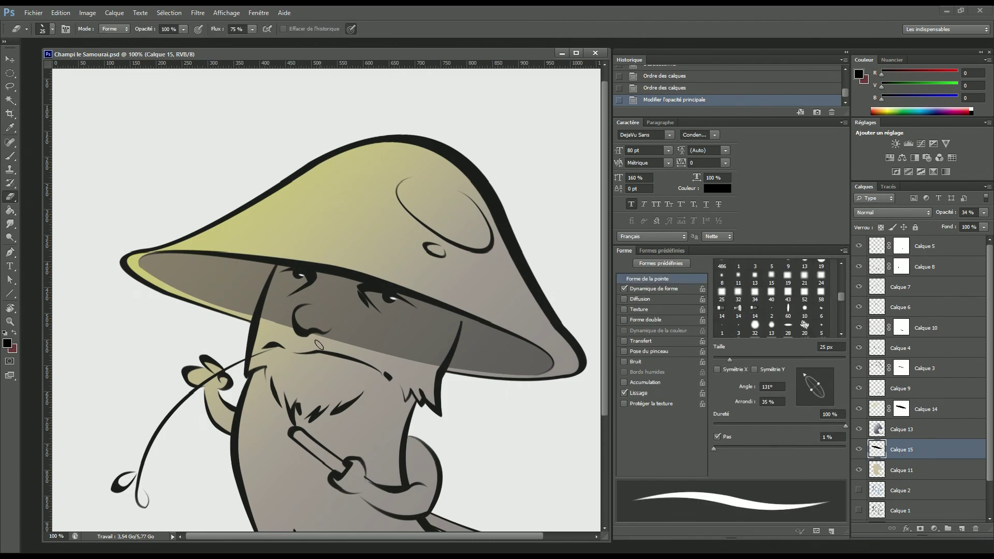
pyautogui.moveTo(294, 321); pyautogui.dragTo(302, 325)
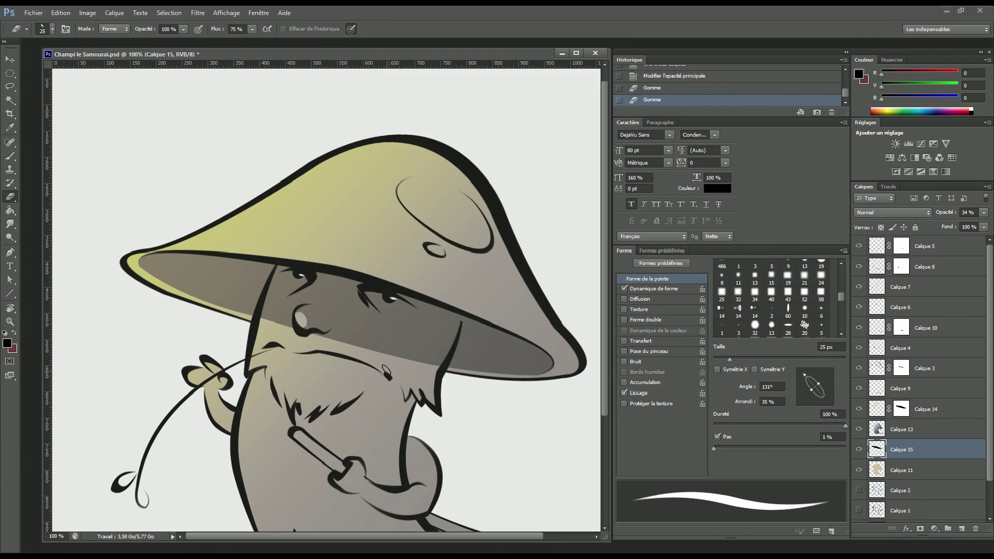
# Draw a small closed, curved pen path just beneath the nose, overlapping the lower edge of the hat's shadow.
pyautogui.press('p')
pyautogui.click(302, 335)
pyautogui.hotkey('ctrl', 'z')
pyautogui.click(300, 336)
pyautogui.moveTo(361, 321); pyautogui.dragTo(362, 321)
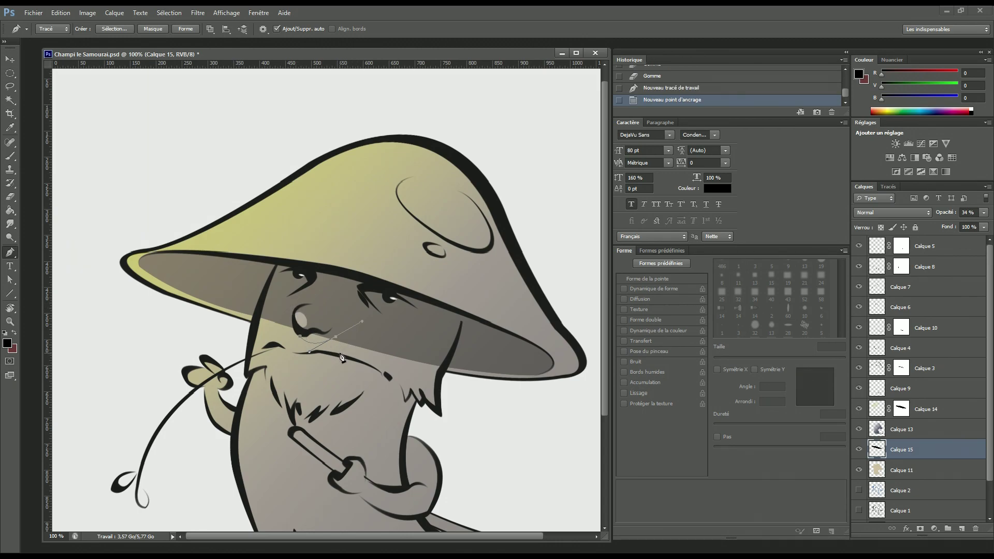
pyautogui.keyDown('alt'); pyautogui.click(336, 338); pyautogui.keyUp('alt')
pyautogui.click(332, 324)
pyautogui.click(300, 336)
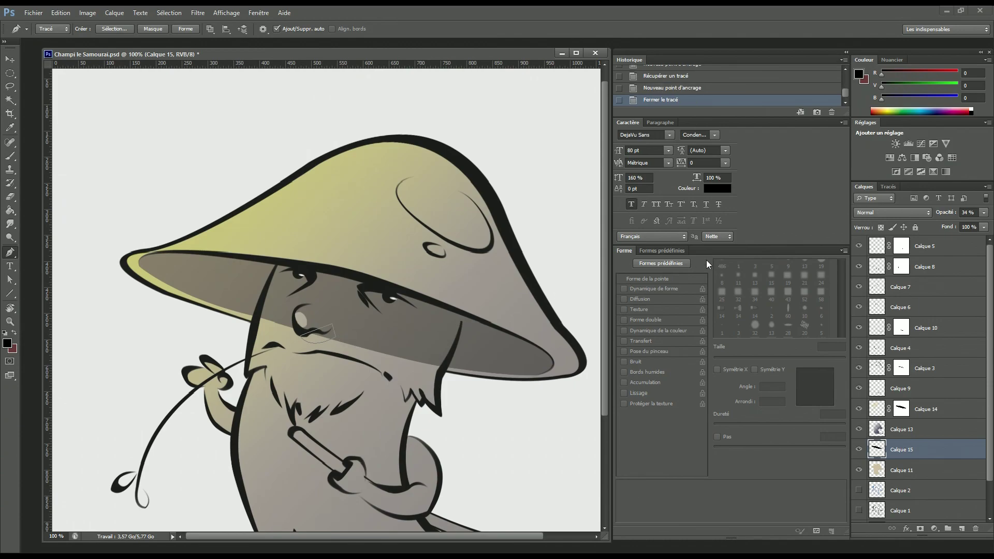
# Load the nose path as a selection, brush black shadow into it on Calque 15, and deselect.
pyautogui.click(888, 187)
pyautogui.keyDown('ctrl'); pyautogui.click(871, 201); pyautogui.keyUp('ctrl')
pyautogui.click(864, 187)
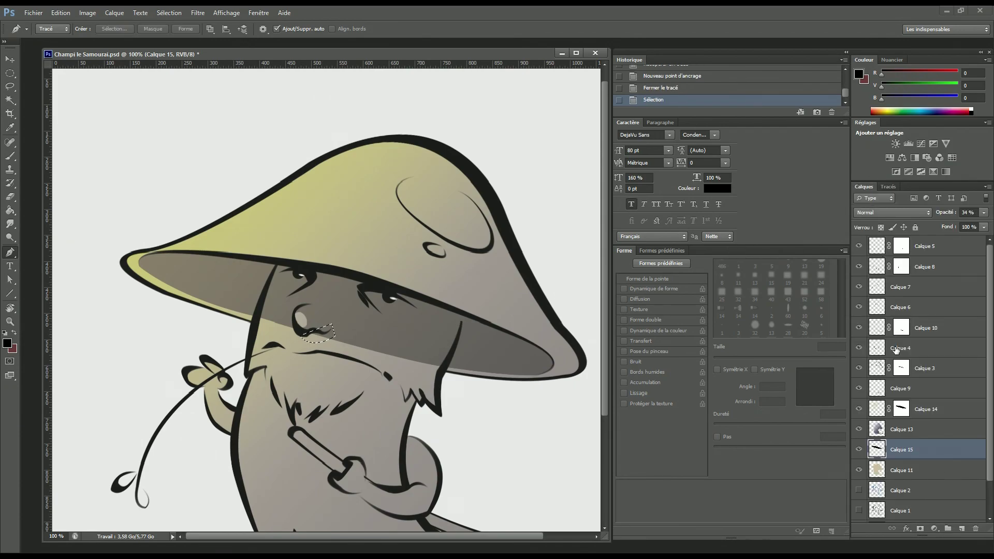
pyautogui.press('b')
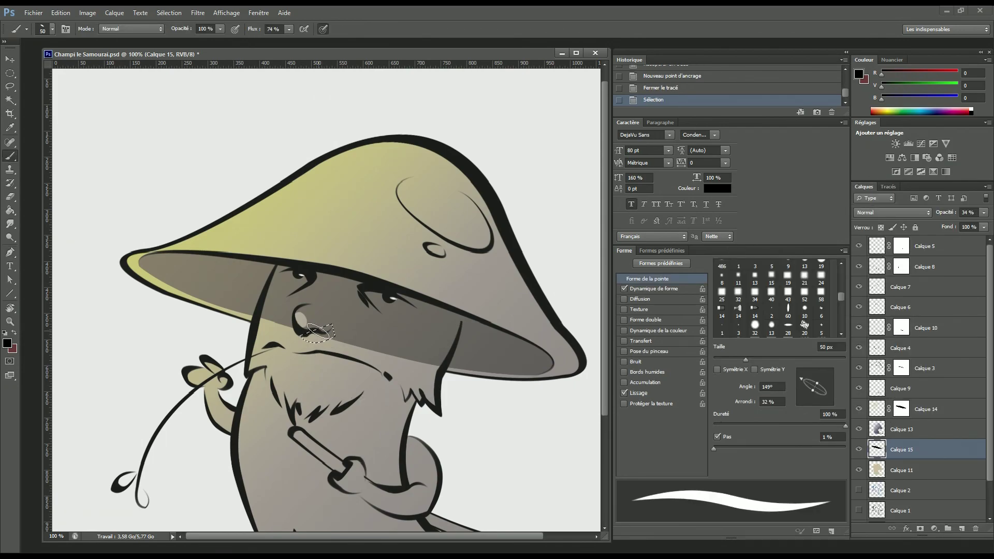
pyautogui.moveTo(352, 322); pyautogui.dragTo(306, 345)
pyautogui.hotkey('ctrl', 'd')
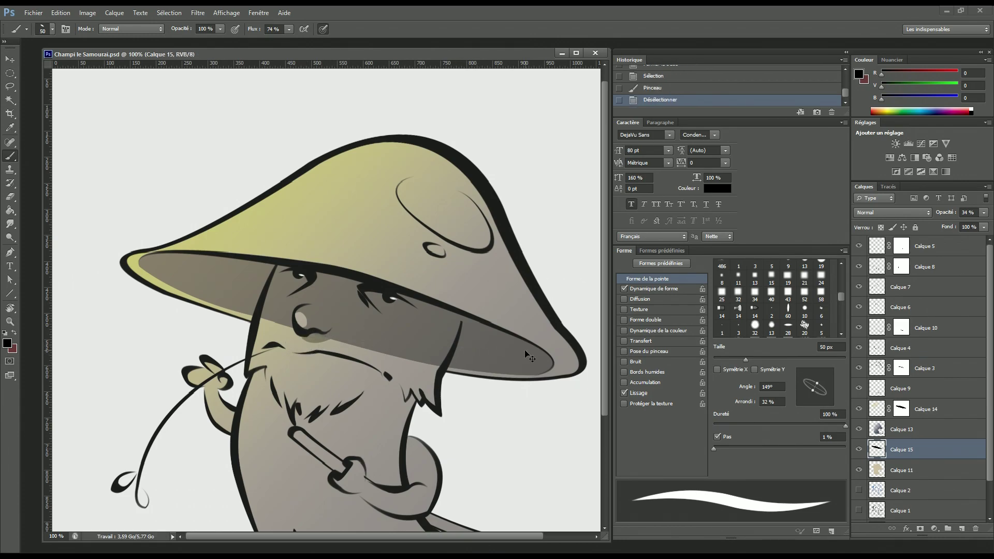
# Start a new pen path on the face's shadow edge, just beside the nose.
pyautogui.hotkey('ctrl', '-')
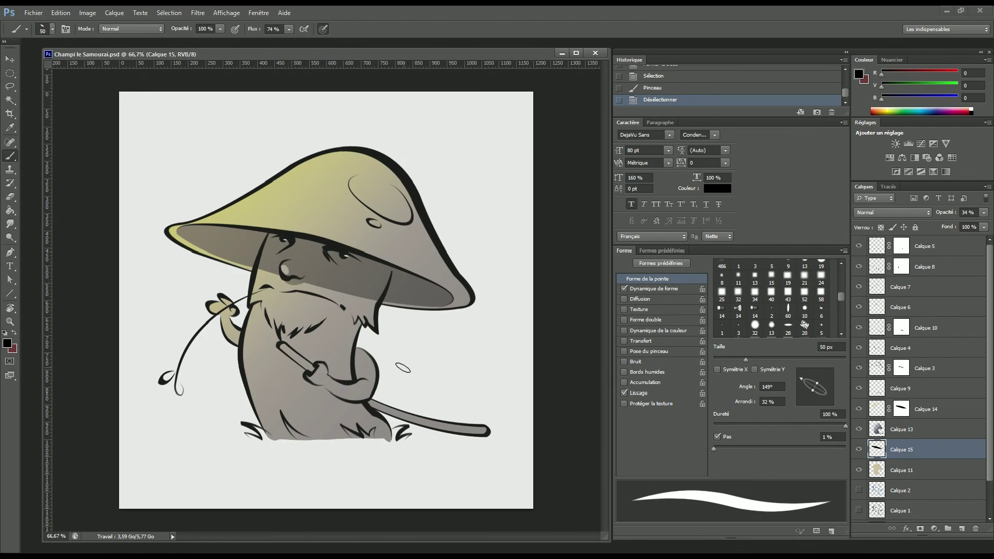
pyautogui.press('p')
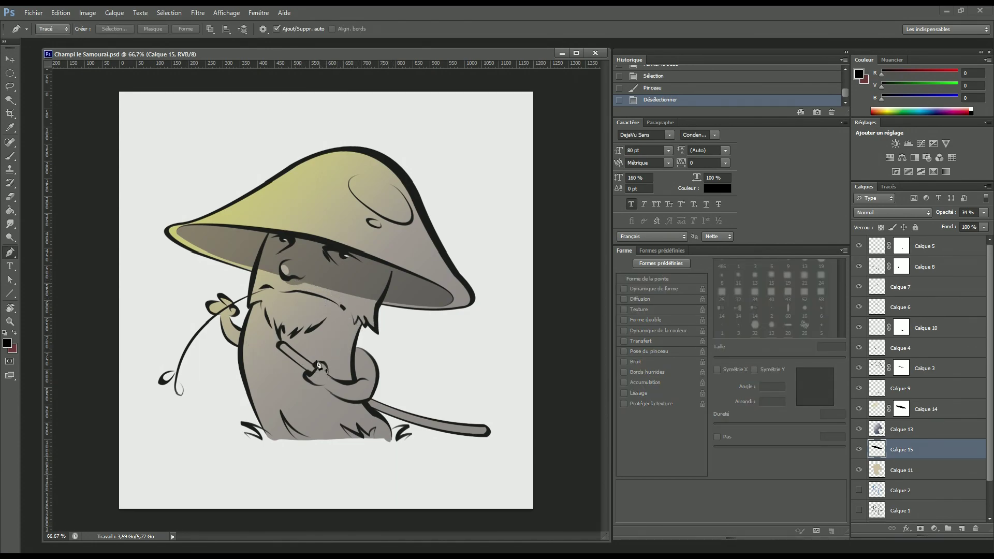
pyautogui.click(315, 285)
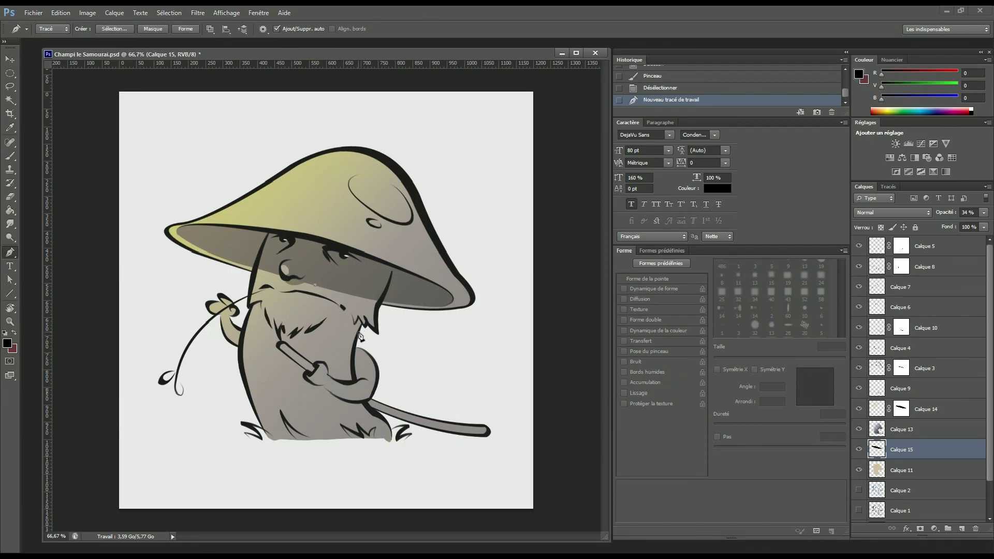
pyautogui.moveTo(357, 327); pyautogui.dragTo(360, 361)
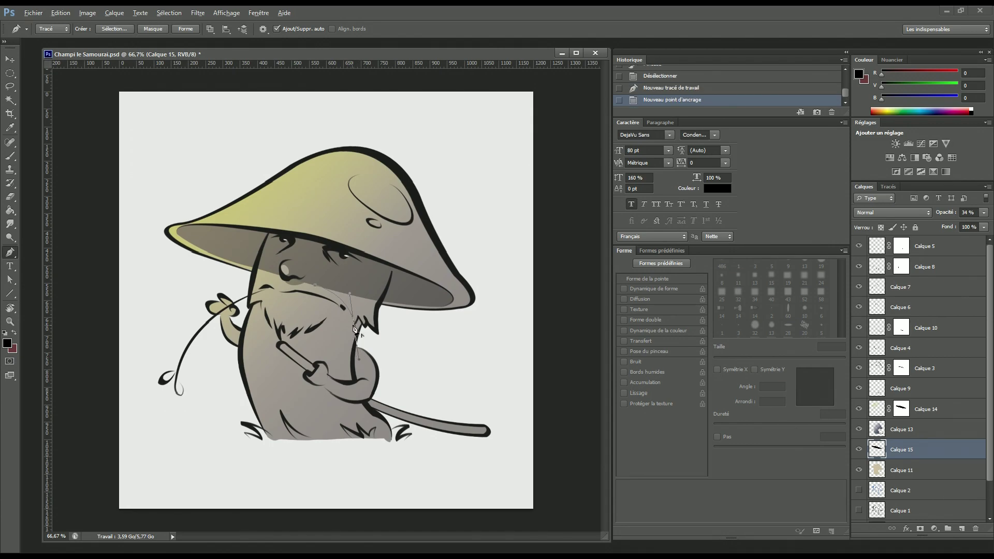
pyautogui.keyDown('alt'); pyautogui.click(357, 327); pyautogui.keyUp('alt')
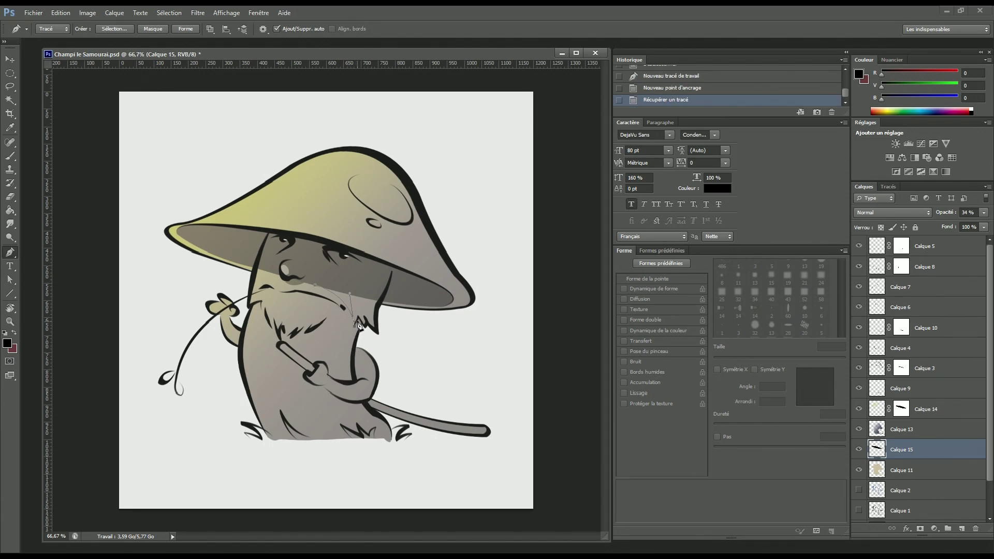
pyautogui.moveTo(360, 309); pyautogui.dragTo(359, 309)
pyautogui.keyDown('alt'); pyautogui.click(359, 318); pyautogui.keyUp('alt')
pyautogui.moveTo(344, 382); pyautogui.dragTo(350, 397)
pyautogui.hotkey('ctrl', 'alt', 'z')
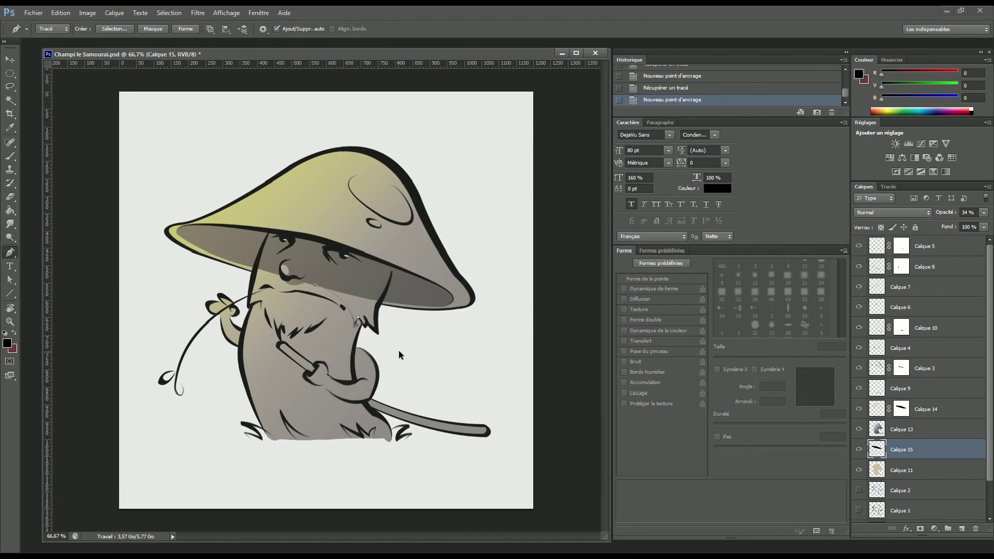
pyautogui.hotkey('ctrl', 'alt', 'z')
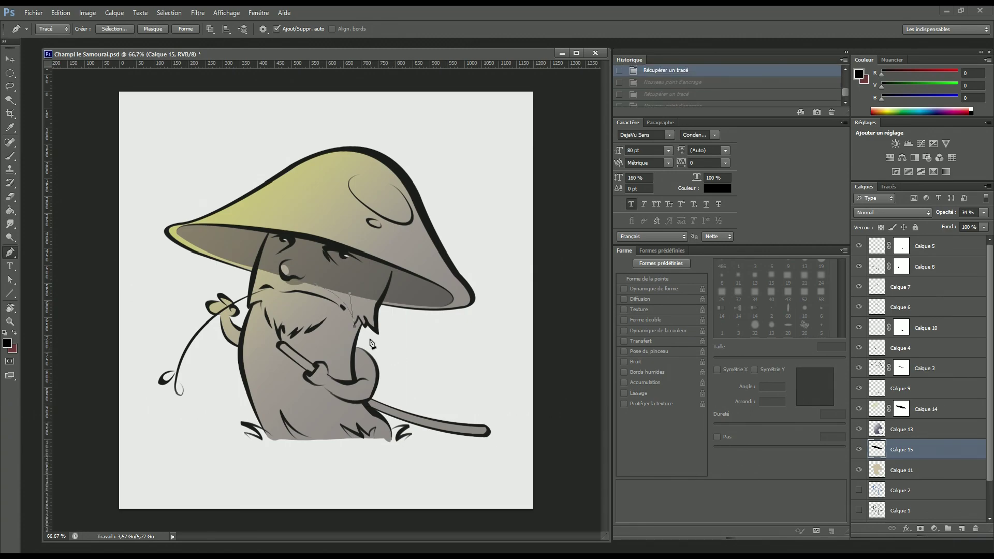
pyautogui.hotkey('ctrl', 'alt', 'z')
pyautogui.hotkey('ctrl', 'alt', 'z')
pyautogui.click(353, 317)
pyautogui.hotkey('ctrl', 'alt', 'z')
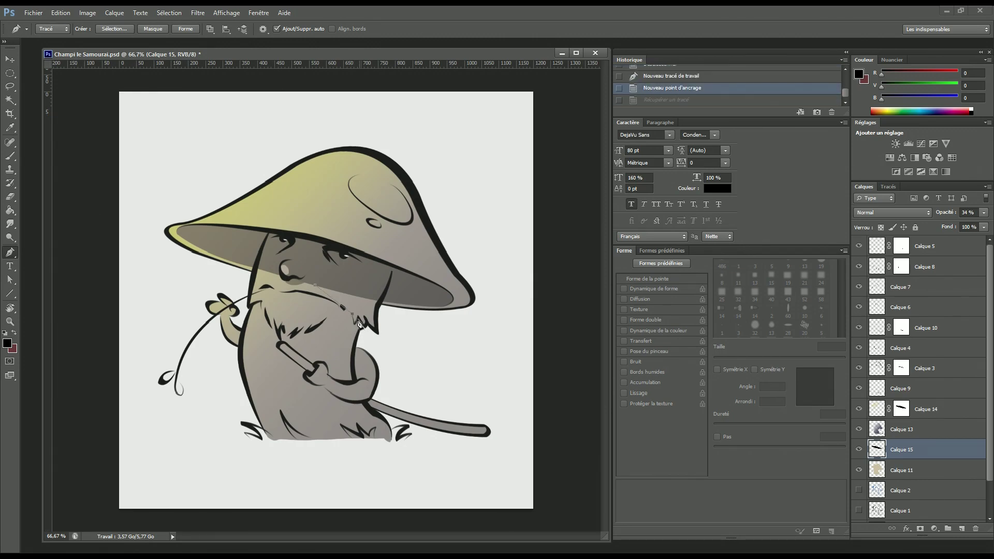
pyautogui.hotkey('ctrl', 'alt', 'z')
# Continue the path past the mouth and down the body to below the grass, and close it along the back and around the beard tip.
pyautogui.moveTo(351, 313); pyautogui.dragTo(359, 331)
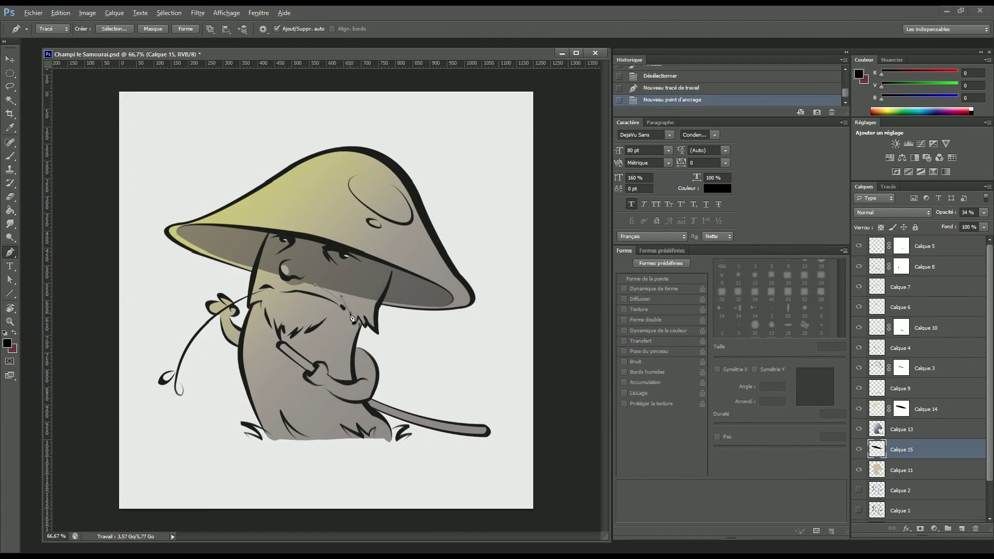
pyautogui.moveTo(340, 384)
pyautogui.mouseDown()
pyautogui.moveTo(345, 407)
pyautogui.moveTo(340, 385)
pyautogui.mouseUp()
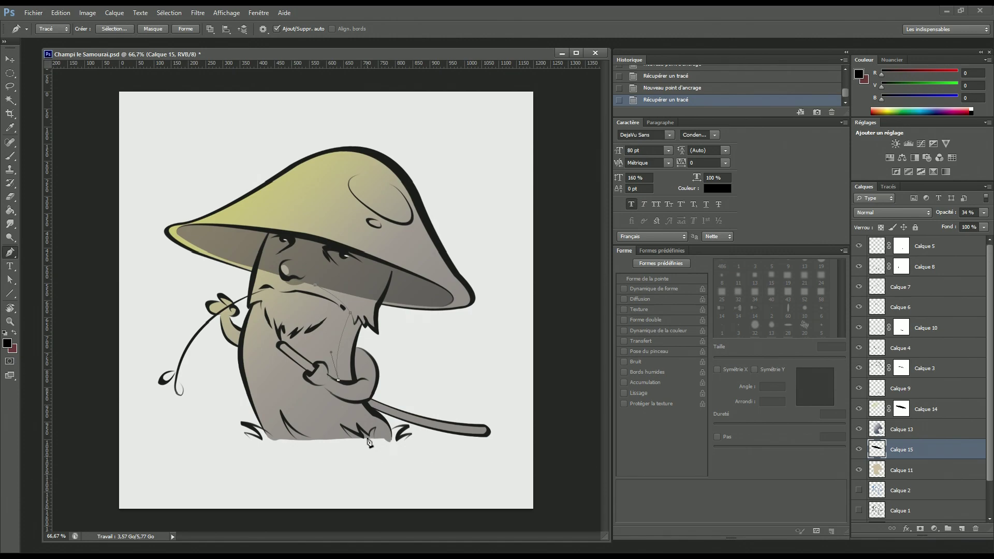
pyautogui.moveTo(323, 436); pyautogui.dragTo(398, 446)
pyautogui.keyDown('alt'); pyautogui.click(352, 451); pyautogui.keyUp('alt')
pyautogui.click(409, 443)
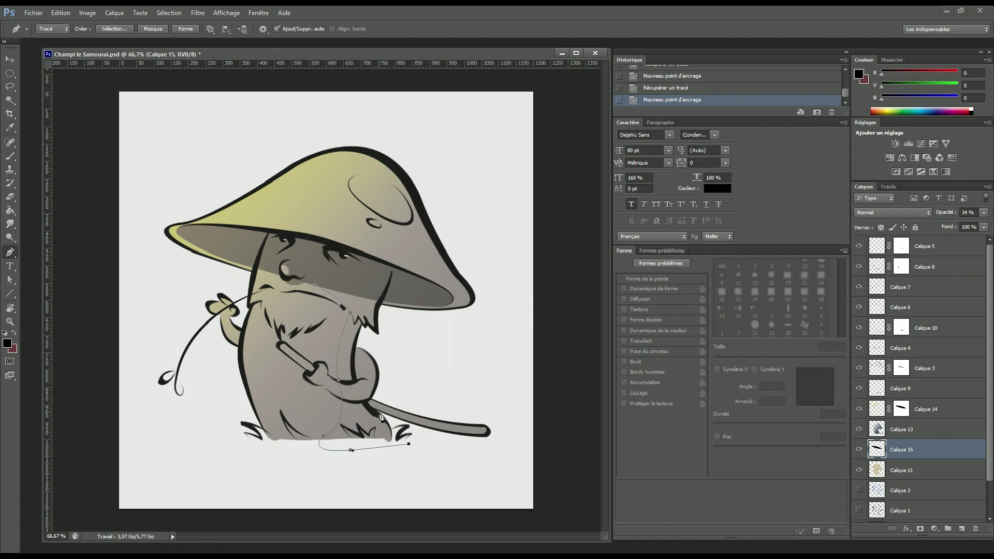
pyautogui.click(366, 403)
pyautogui.moveTo(362, 324); pyautogui.dragTo(383, 292)
pyautogui.click(373, 339)
pyautogui.moveTo(397, 334); pyautogui.dragTo(374, 291)
pyautogui.click(318, 288)
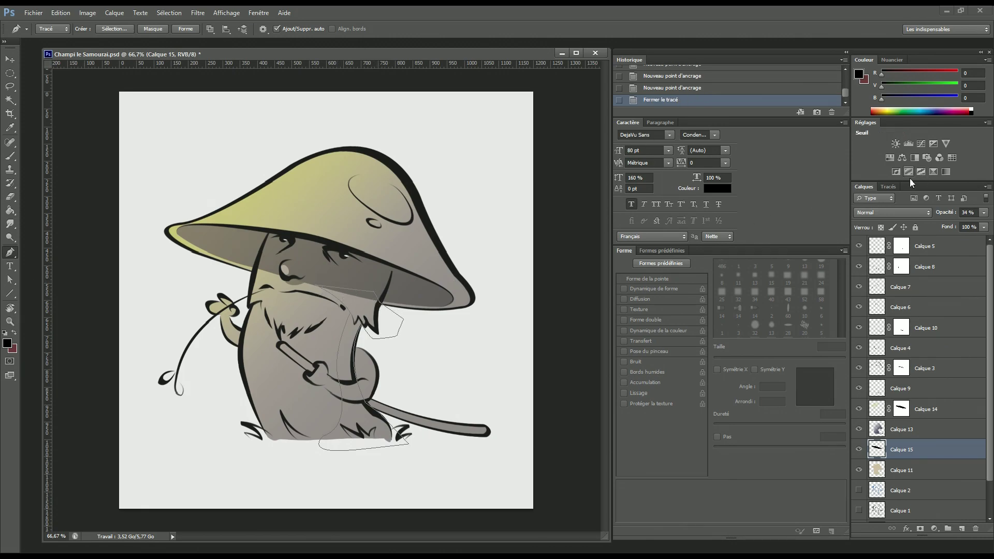
# Fill the body path's selection with black on Calque 15, deselect, and brush over the seam where the body and face shadows meet.
pyautogui.click(888, 187)
pyautogui.keyDown('ctrl'); pyautogui.click(863, 202); pyautogui.keyUp('ctrl')
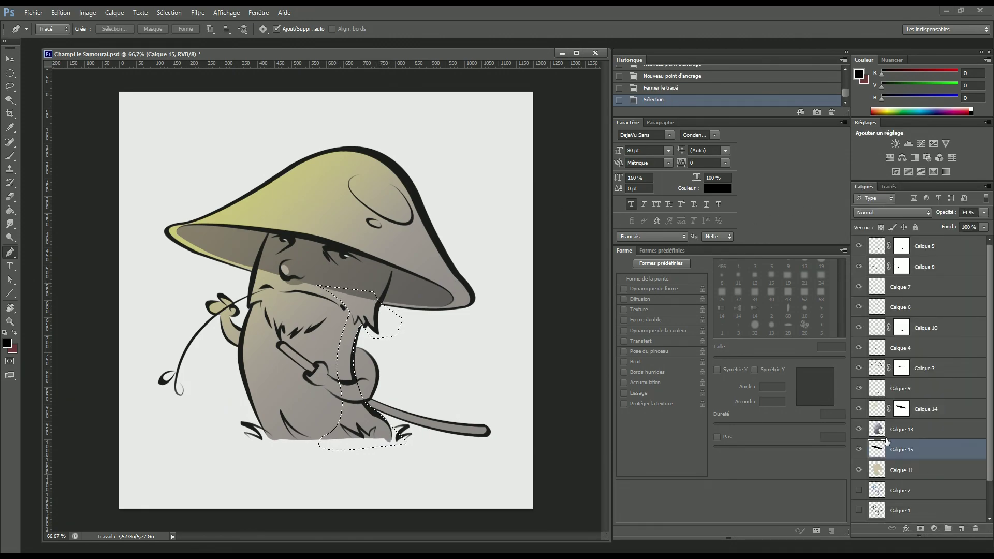
pyautogui.press('g')
pyautogui.click(392, 382)
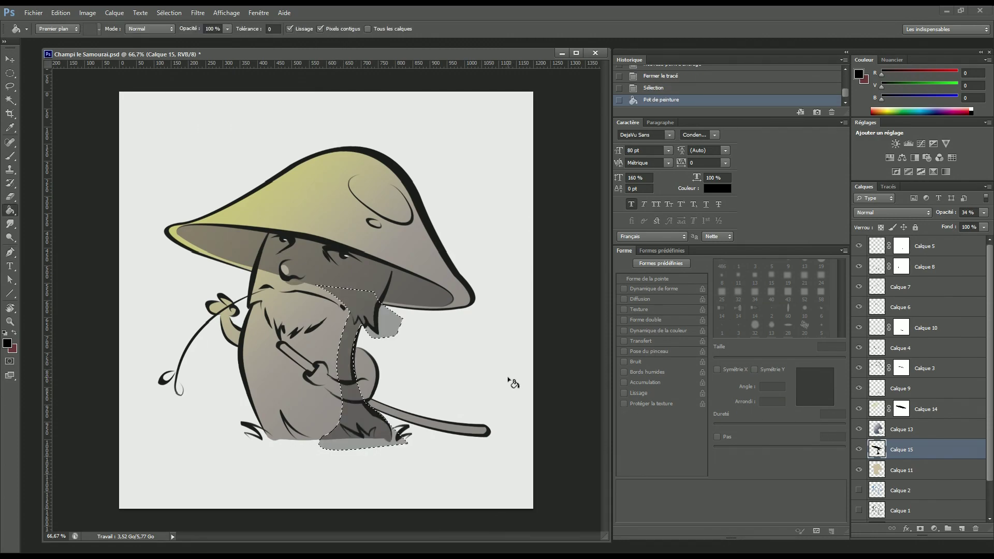
pyautogui.hotkey('ctrl', 'd')
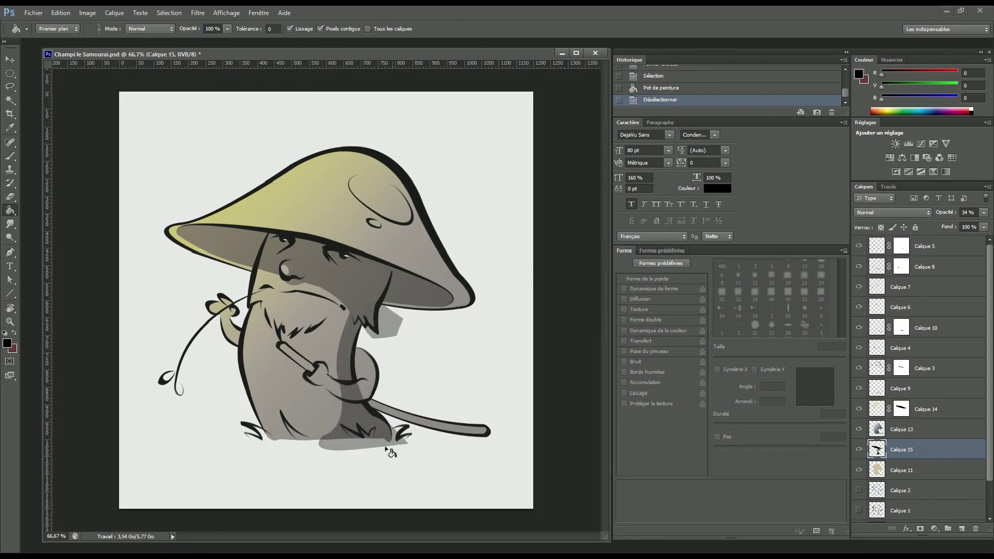
pyautogui.press('b')
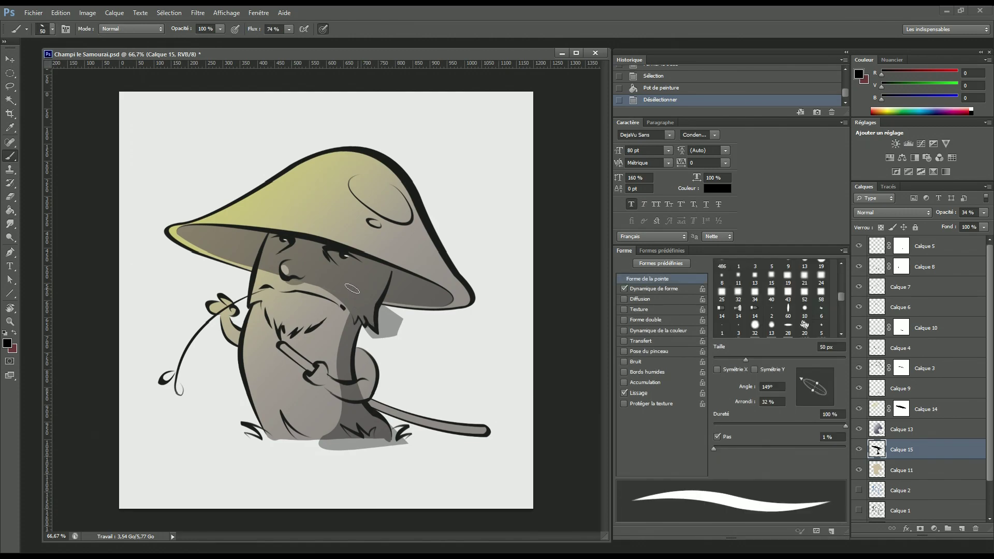
pyautogui.moveTo(334, 290); pyautogui.dragTo(379, 294)
# Cut away the shadow spilling outside the character on Calque 15, using the inverted selection of the beige base layer, Calque 11.
pyautogui.keyDown('ctrl'); pyautogui.click(877, 492); pyautogui.keyUp('ctrl')
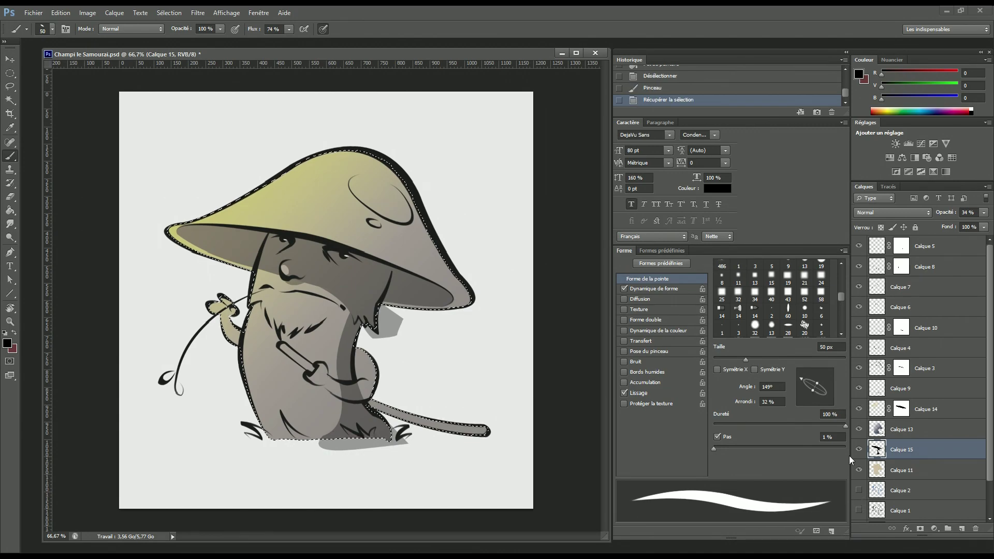
pyautogui.hotkey('ctrl', 'shift', 'i')
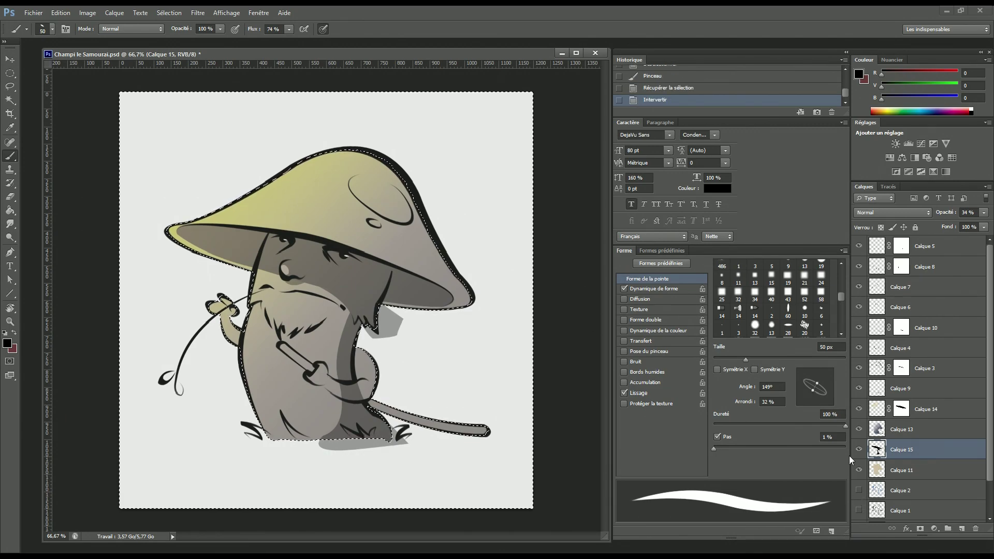
pyautogui.hotkey('ctrl', 'x')
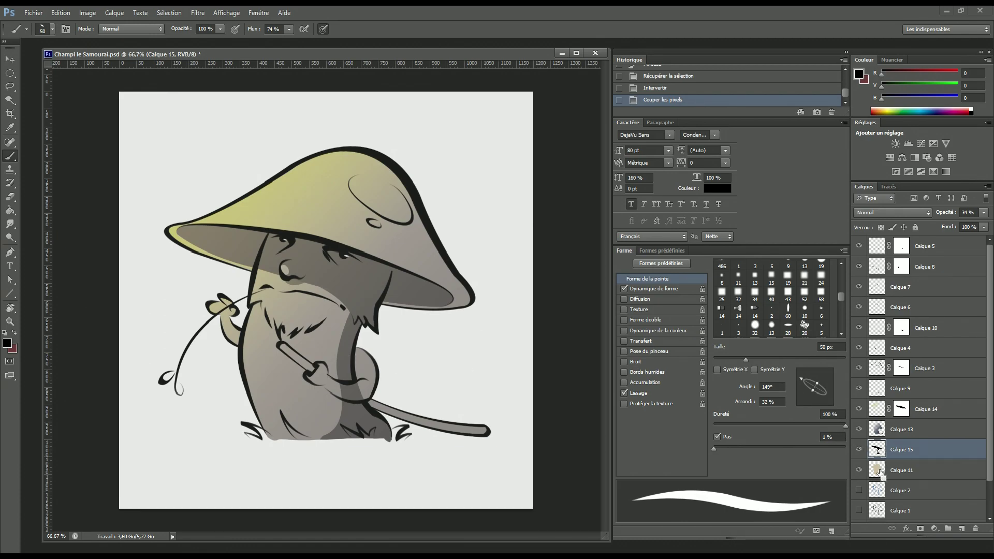
# Brush black shadow over the back arm and the start of the sheath within the character's silhouette selection, and deselect.
pyautogui.hotkey('ctrl', 'shift', 'd')
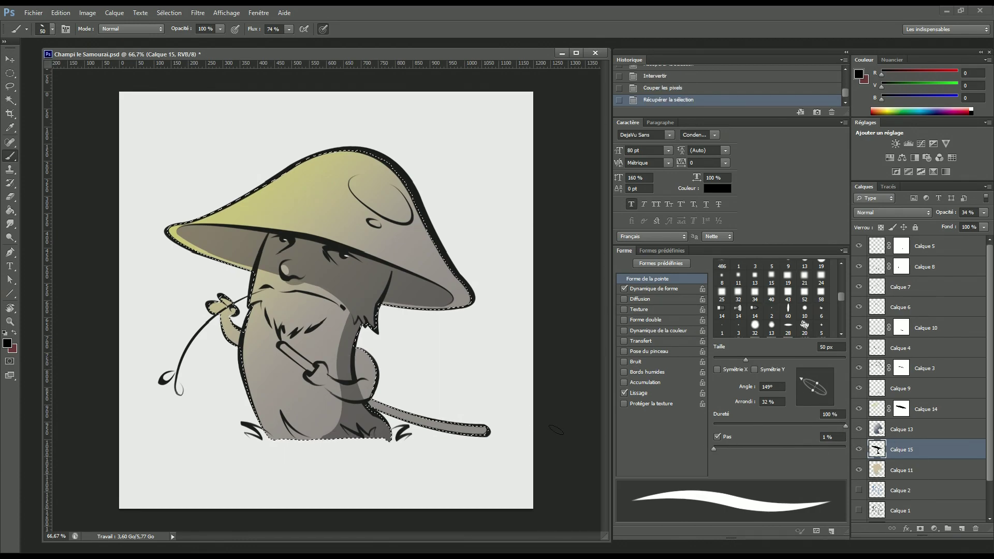
pyautogui.moveTo(351, 372)
pyautogui.mouseDown()
pyautogui.moveTo(366, 378)
pyautogui.moveTo(374, 369)
pyautogui.moveTo(377, 393)
pyautogui.mouseUp()
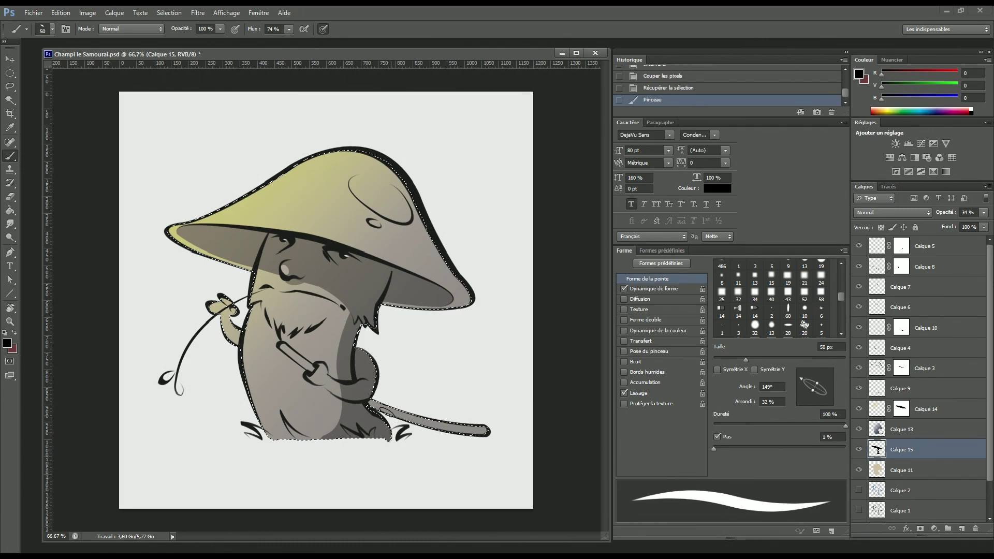
pyautogui.moveTo(372, 401); pyautogui.dragTo(414, 419)
pyautogui.hotkey('ctrl', 'd')
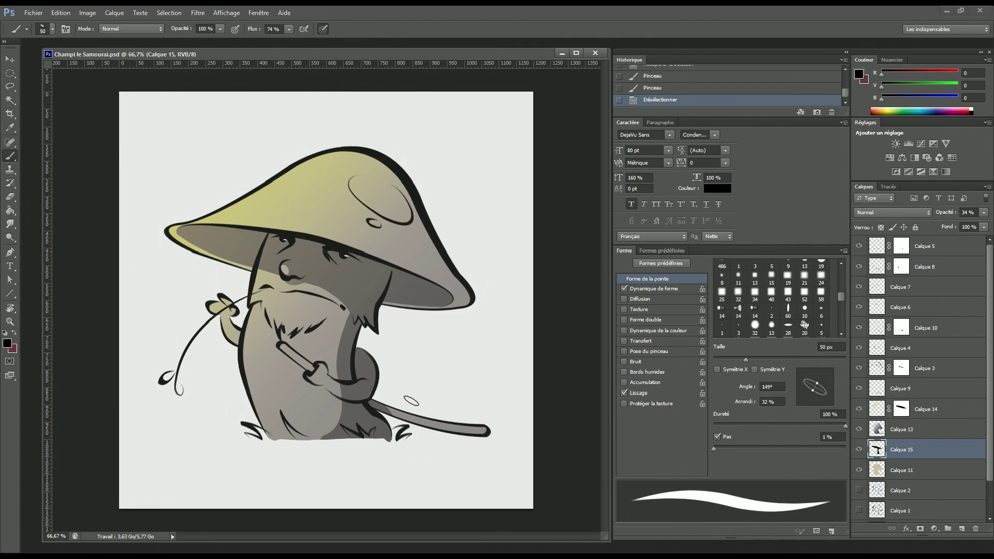
# Draw a small closed pen path along the lower edge of the hand holding the sword, ending at the wrist.
pyautogui.hotkey('ctrl', '+')
pyautogui.hotkey('ctrl', '+')
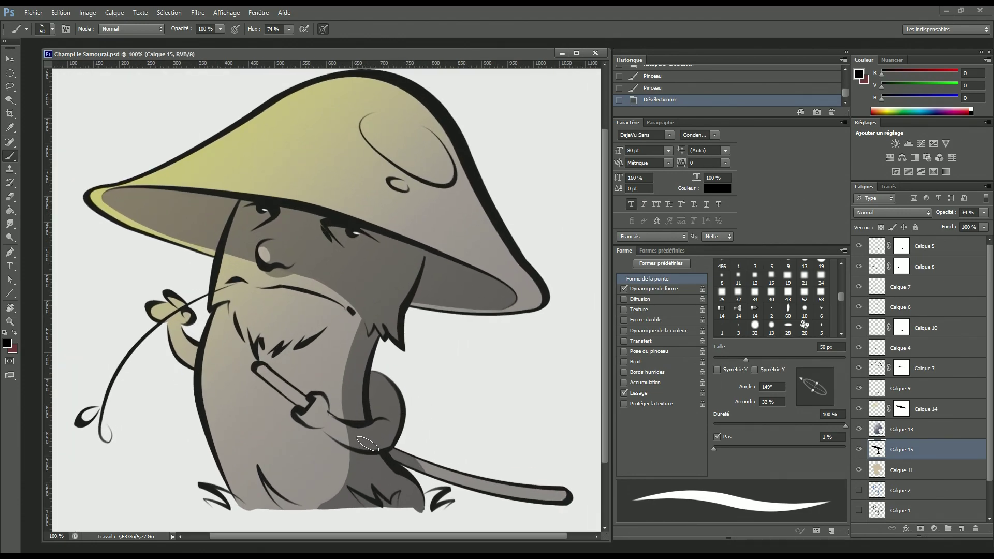
pyautogui.press('p')
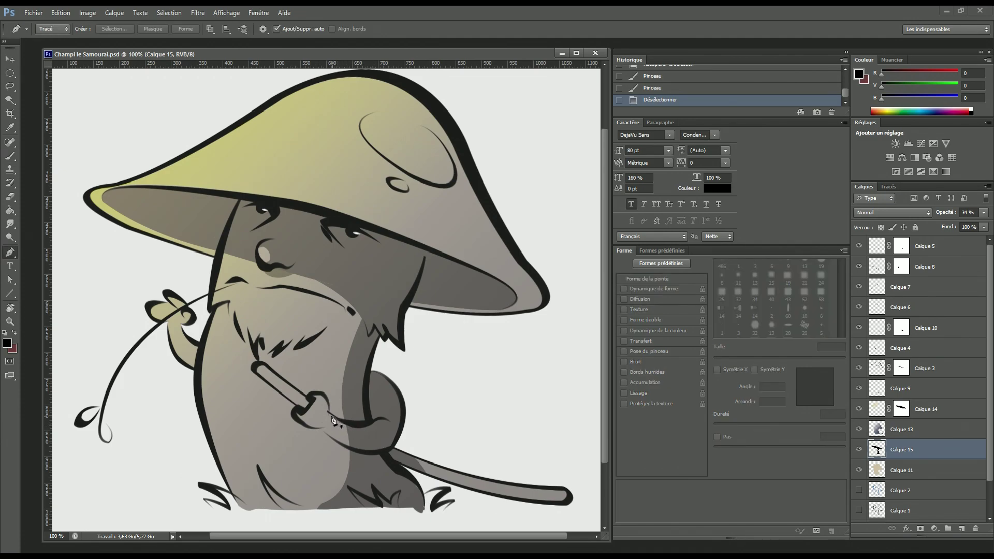
pyautogui.click(305, 425)
pyautogui.moveTo(332, 403); pyautogui.dragTo(332, 404)
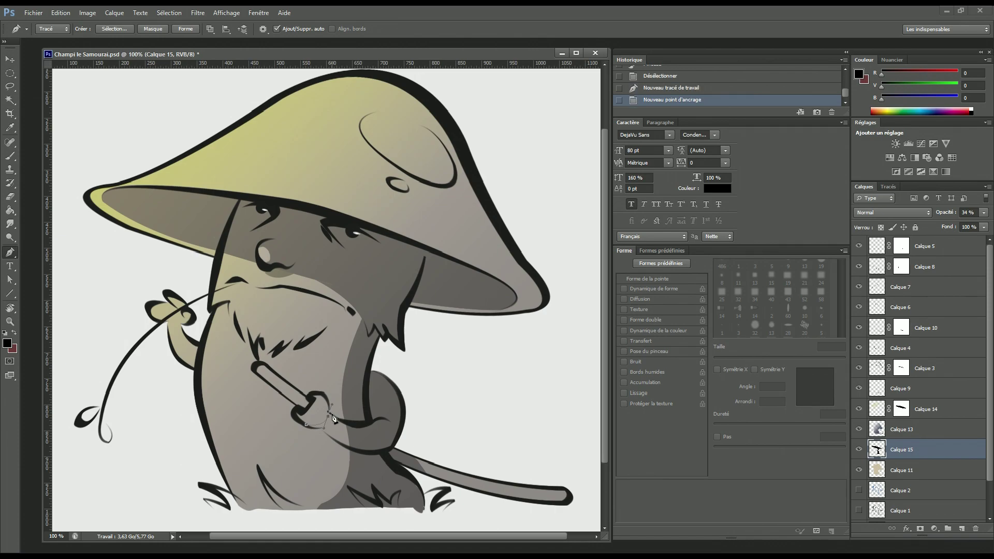
pyautogui.click(328, 424)
pyautogui.moveTo(331, 440); pyautogui.dragTo(332, 440)
pyautogui.keyDown('alt'); pyautogui.click(327, 435); pyautogui.keyUp('alt')
pyautogui.click(321, 428)
pyautogui.click(305, 424)
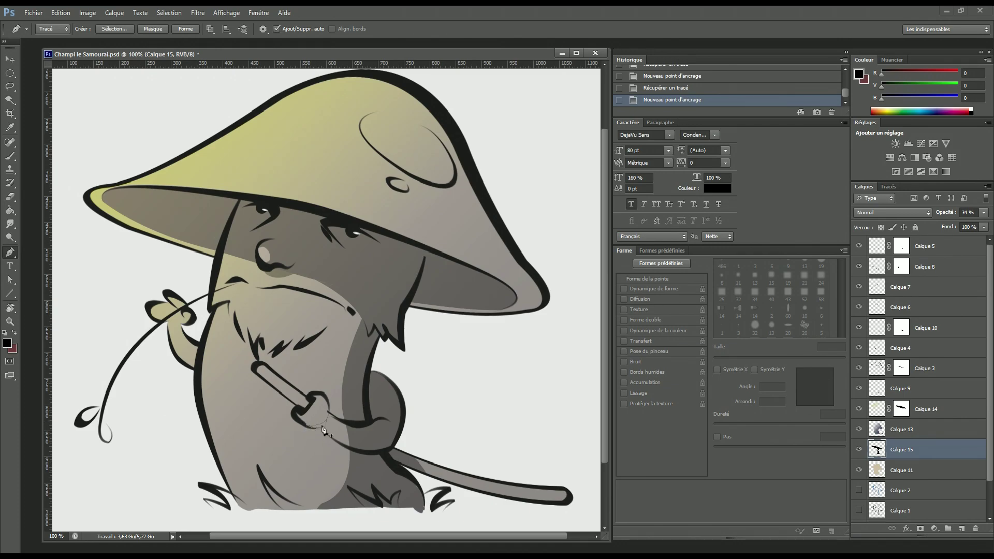
# Load the hand path as a selection, brush black shadow into it on Calque 15, deselect, and save the document.
pyautogui.click(887, 187)
pyautogui.keyDown('ctrl'); pyautogui.click(861, 202); pyautogui.keyUp('ctrl')
pyautogui.click(864, 187)
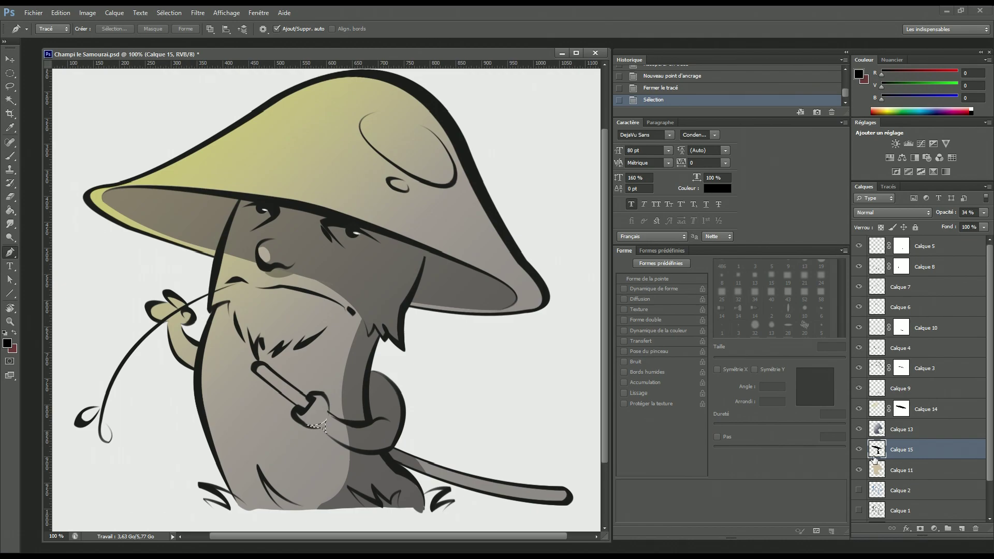
pyautogui.press('b')
pyautogui.moveTo(323, 435); pyautogui.dragTo(349, 434)
pyautogui.hotkey('ctrl', 'd')
pyautogui.hotkey('ctrl', 's')
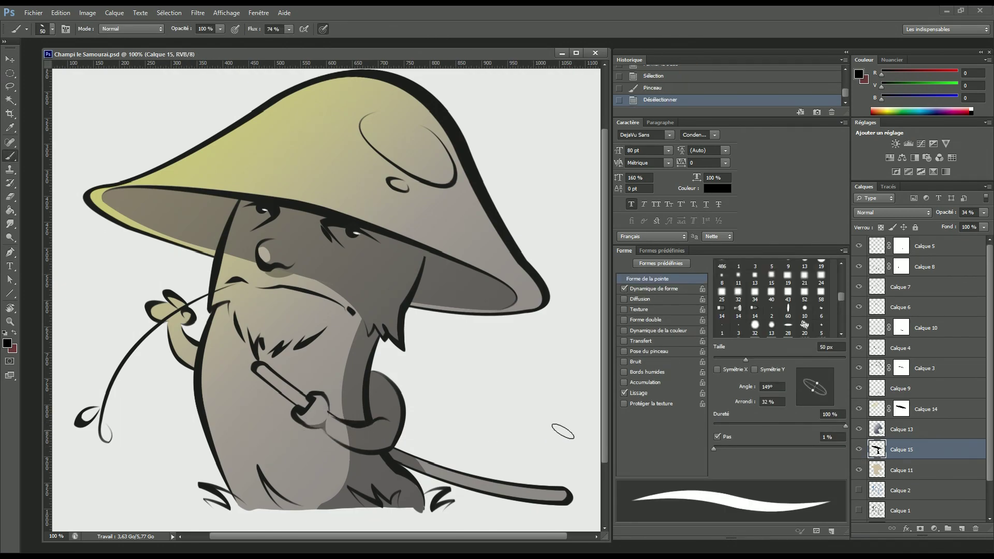
# Draw a small closed pen path around the forearm section covered by the body shadow, just behind the sword hand.
pyautogui.press('p')
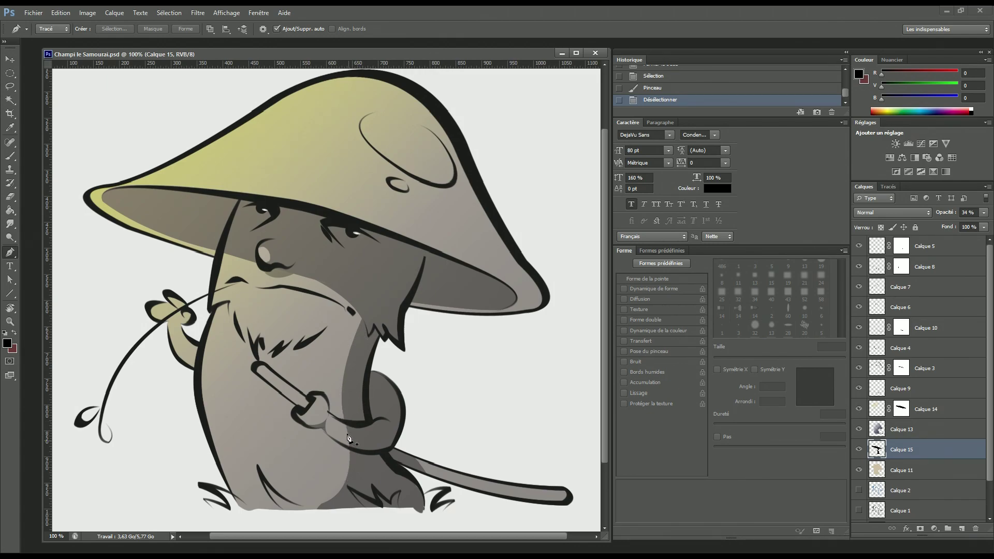
pyautogui.click(344, 423)
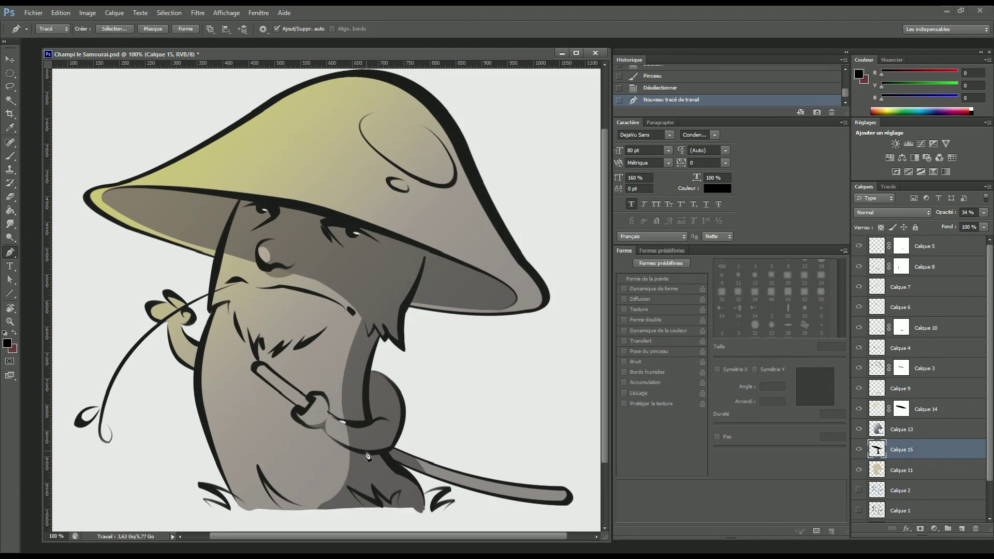
pyautogui.moveTo(363, 452); pyautogui.dragTo(339, 467)
pyautogui.keyDown('alt'); pyautogui.click(363, 452); pyautogui.keyUp('alt')
pyautogui.click(344, 447)
pyautogui.click(343, 423)
# Load the forearm path as a selection, erase the Calque 15 shadow inside it, deselect, and save the document.
pyautogui.click(890, 188)
pyautogui.keyDown('ctrl'); pyautogui.click(862, 204); pyautogui.keyUp('ctrl')
pyautogui.click(864, 187)
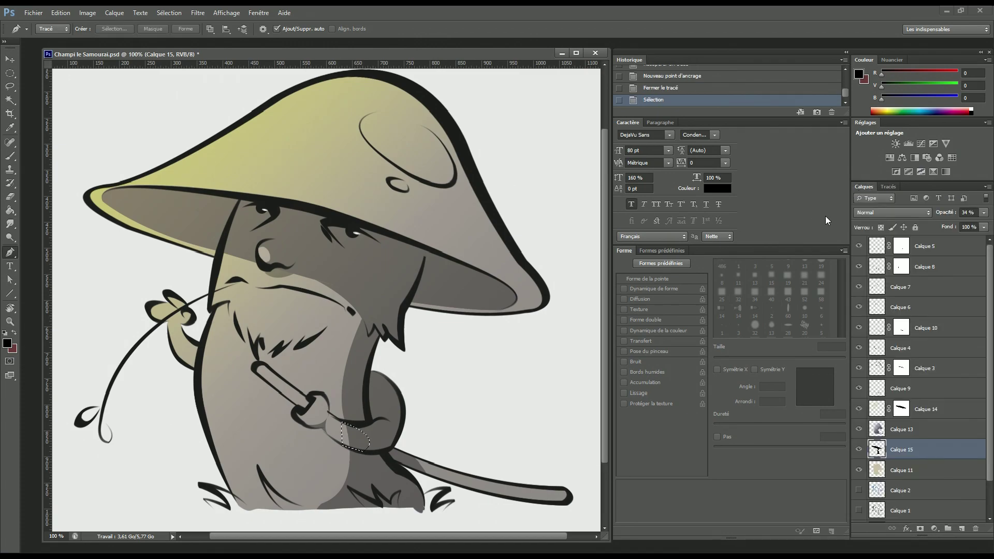
pyautogui.press('e')
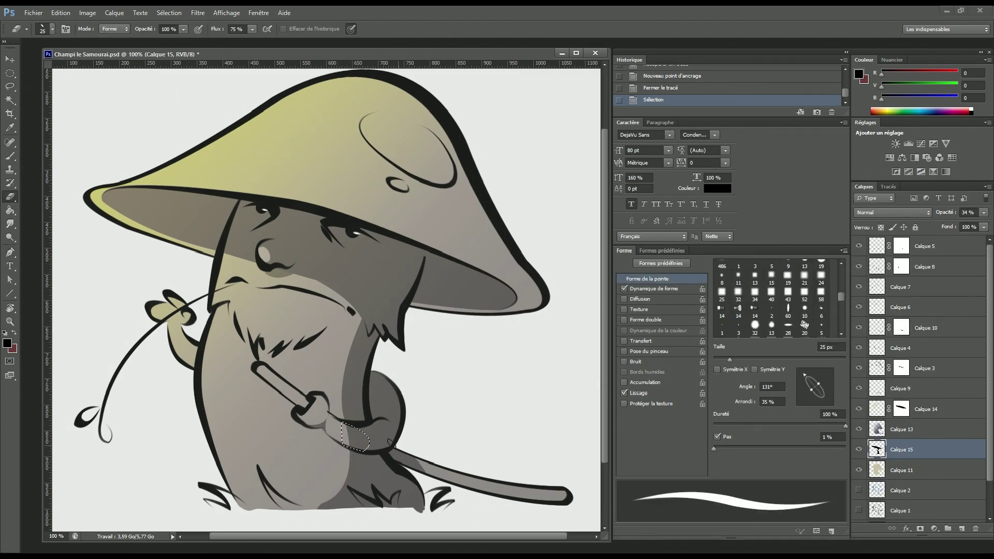
pyautogui.moveTo(347, 429)
pyautogui.mouseDown()
pyautogui.moveTo(353, 444)
pyautogui.moveTo(370, 438)
pyautogui.moveTo(374, 448)
pyautogui.mouseUp()
pyautogui.hotkey('ctrl', 'd')
pyautogui.hotkey('ctrl', 's')
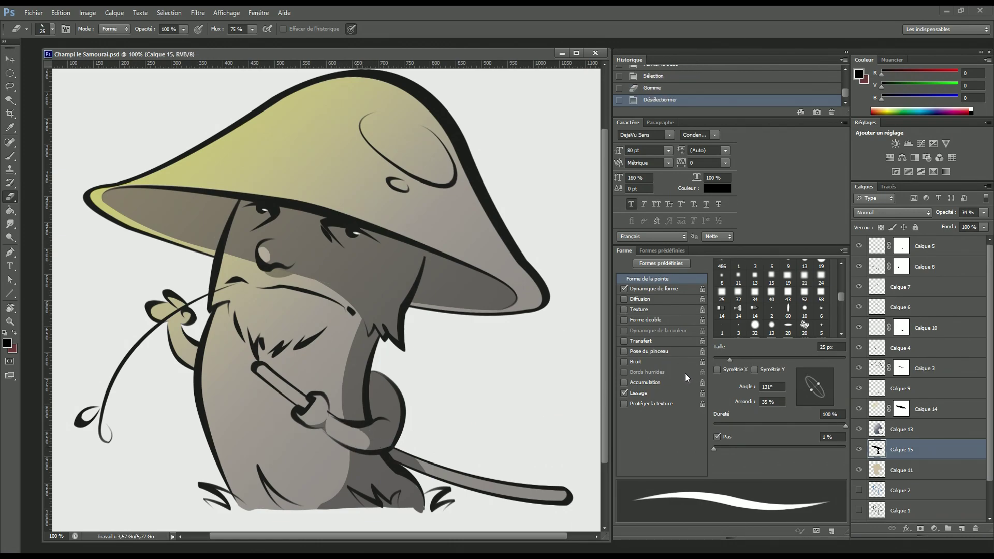
# Draw a closed pen path around the hat's shaded side, curving from its upper outline past the small spot to the brim tip.
pyautogui.hotkey('ctrl', '-')
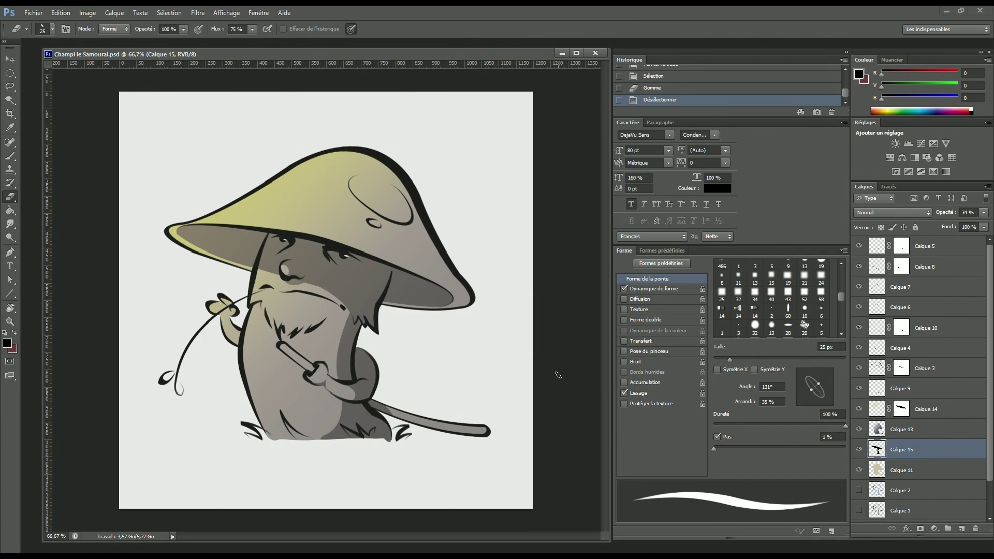
pyautogui.press('p')
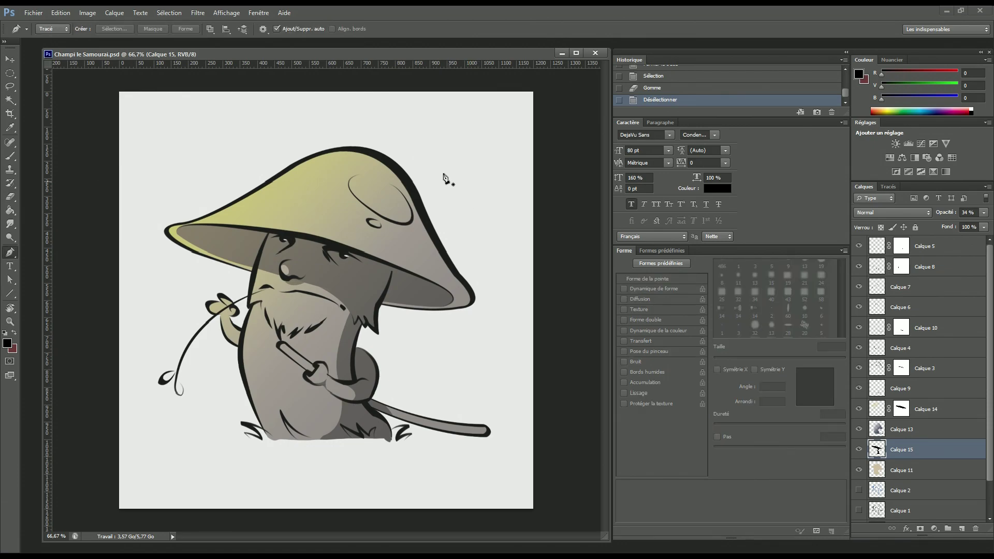
pyautogui.click(394, 166)
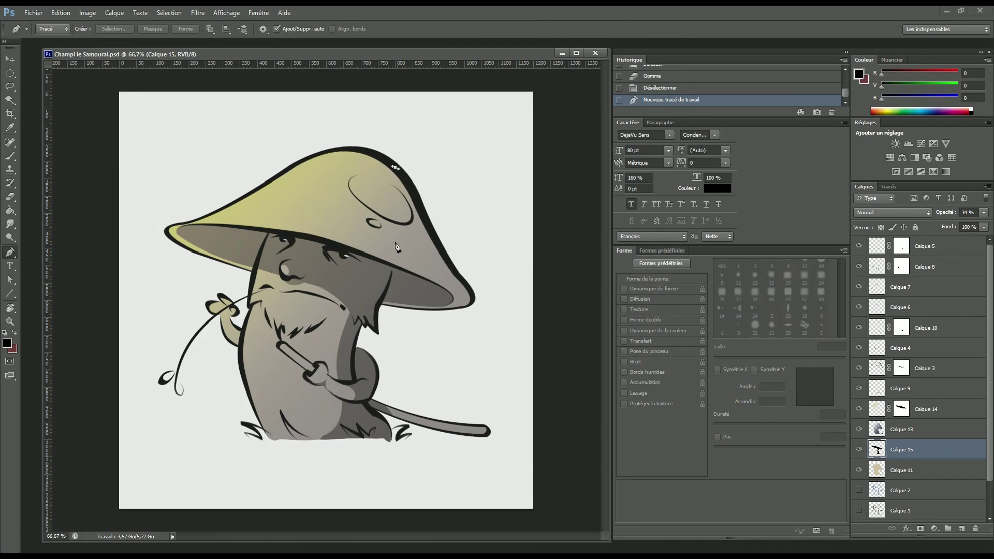
pyautogui.hotkey('ctrl', 'z')
pyautogui.click(403, 175)
pyautogui.moveTo(354, 241); pyautogui.dragTo(377, 265)
pyautogui.keyDown('alt'); pyautogui.click(358, 243); pyautogui.keyUp('alt')
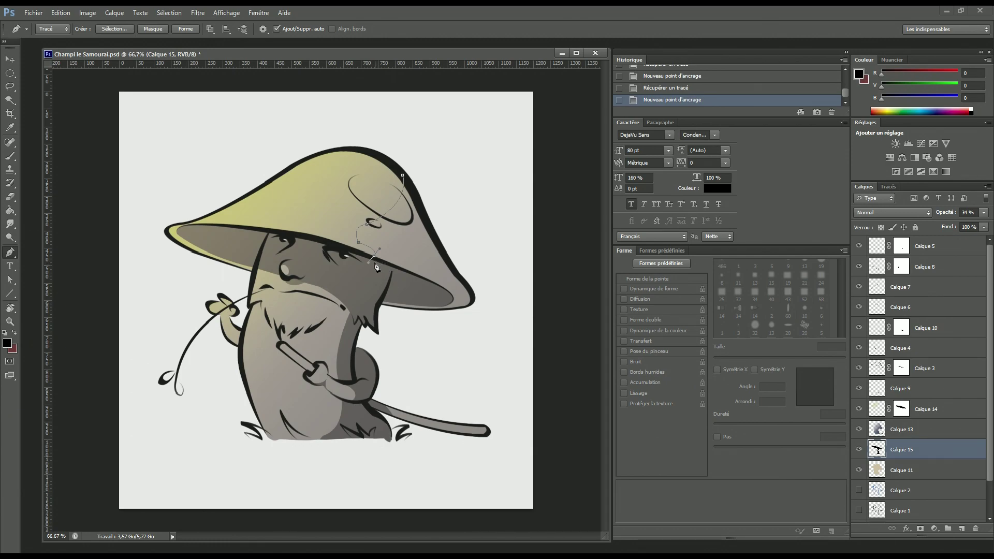
pyautogui.click(445, 311)
pyautogui.moveTo(471, 296); pyautogui.dragTo(478, 287)
pyautogui.hotkey('ctrl', 'z')
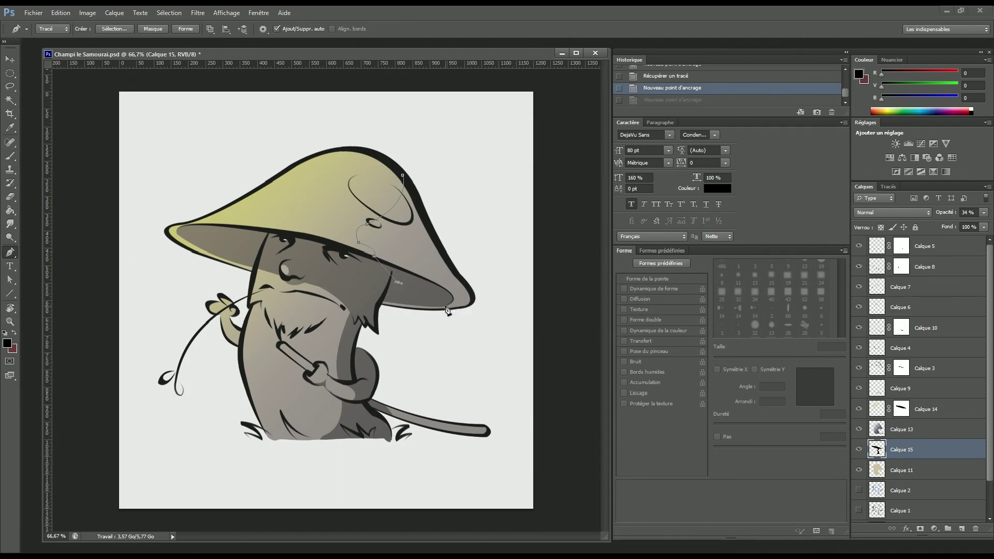
pyautogui.click(471, 297)
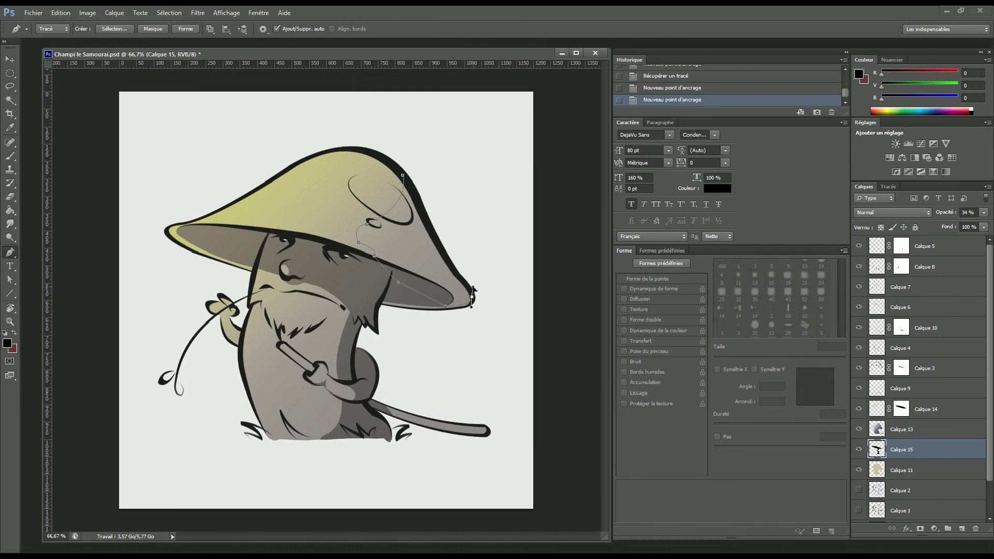
pyautogui.click(471, 298)
pyautogui.click(403, 176)
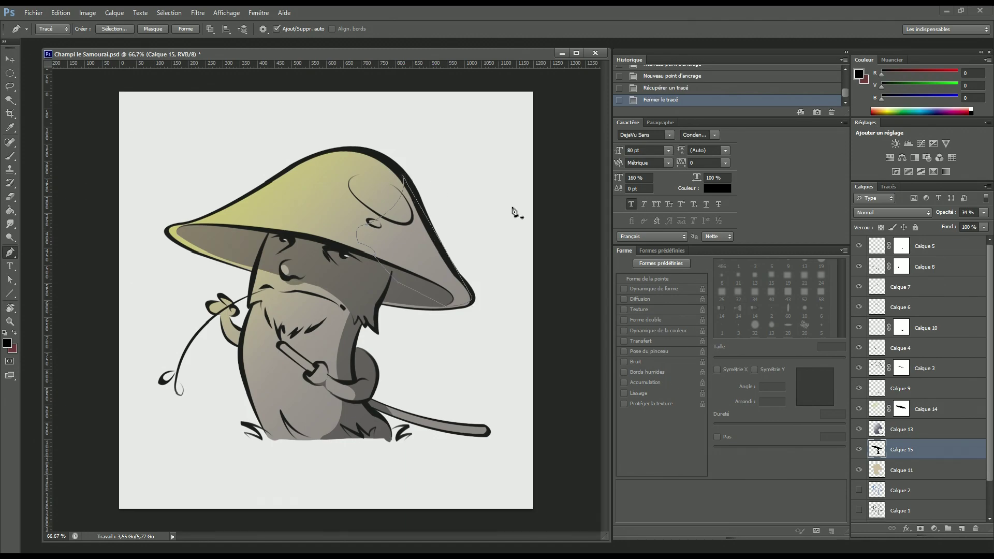
# Load the hat path as a selection, fill it with black on Calque 15, and deselect.
pyautogui.click(888, 187)
pyautogui.keyDown('ctrl'); pyautogui.click(870, 207); pyautogui.keyUp('ctrl')
pyautogui.click(864, 186)
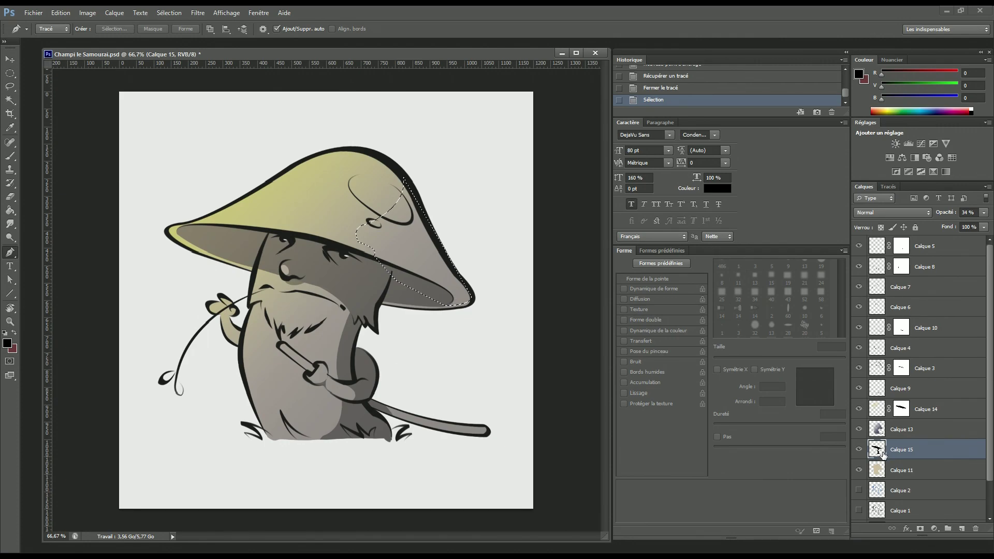
pyautogui.press('g')
pyautogui.click(449, 262)
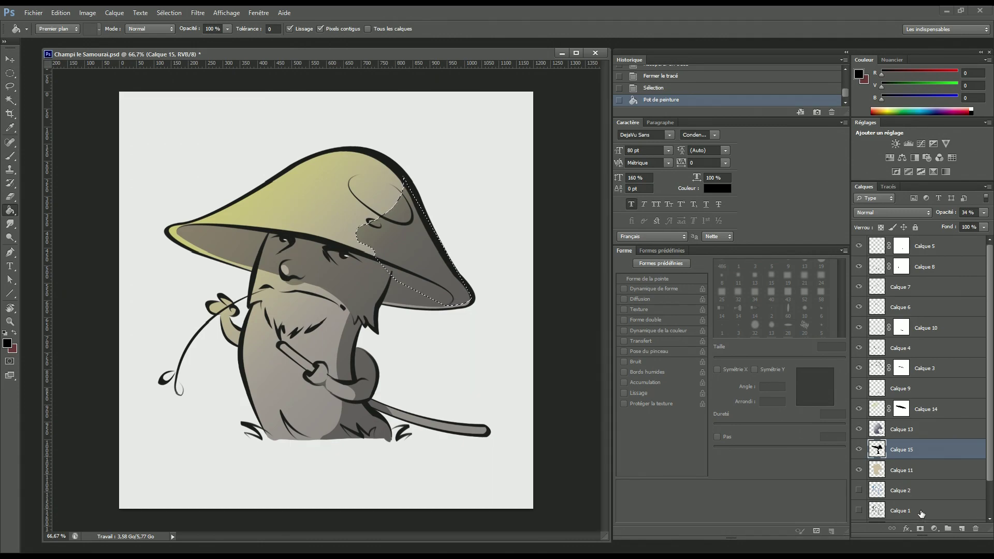
pyautogui.hotkey('ctrl', 'd')
# Add a layer mask to Calque 15, load its shadows as a selection, and subtract everything except the shadow on top of the hat.
pyautogui.click(921, 531)
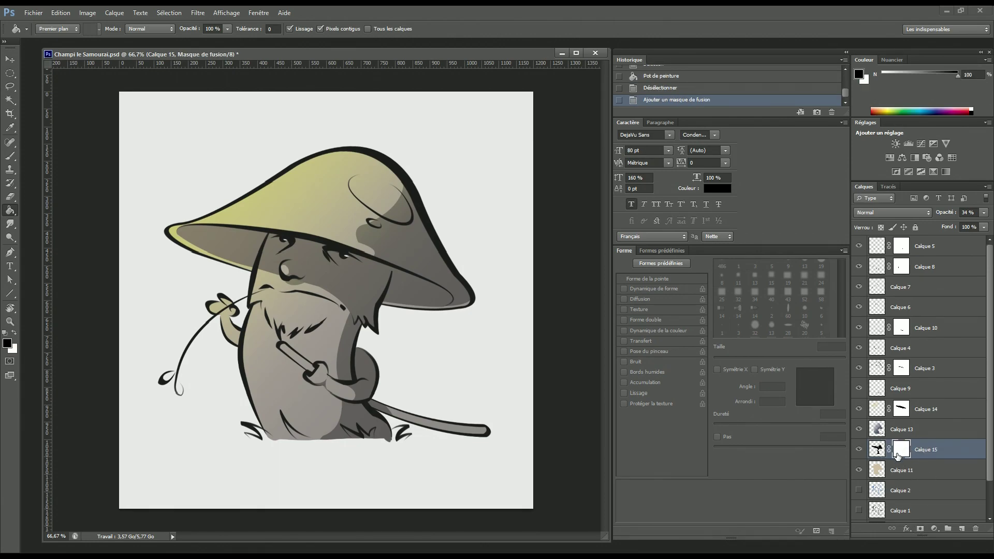
pyautogui.keyDown('ctrl'); pyautogui.click(877, 450); pyautogui.keyUp('ctrl')
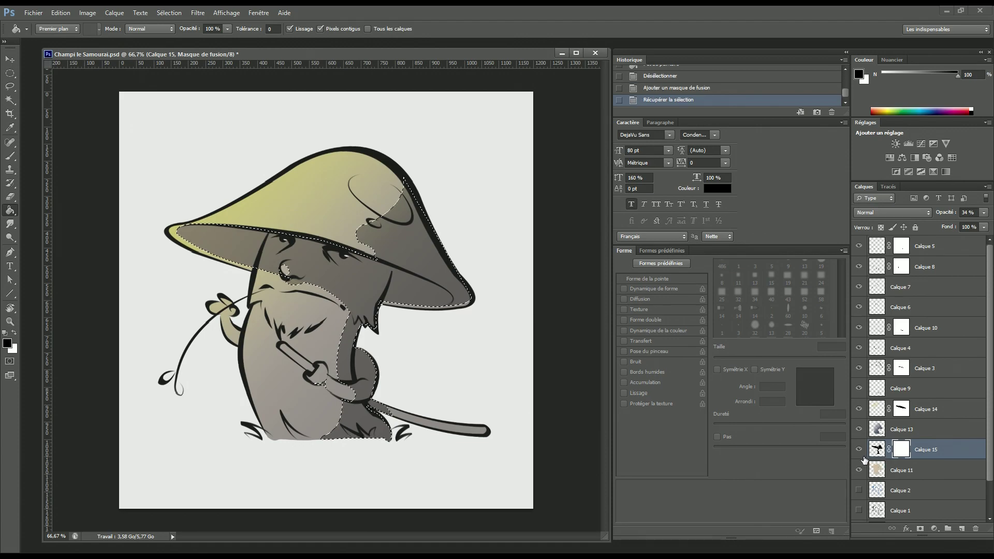
pyautogui.press('l')
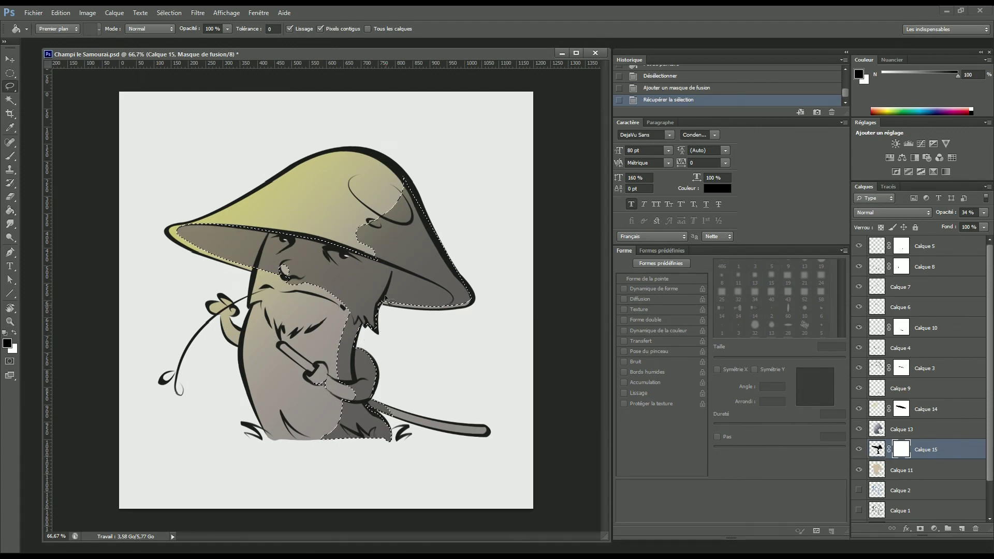
pyautogui.press('alt')
pyautogui.moveTo(331, 234); pyautogui.dragTo(377, 261)
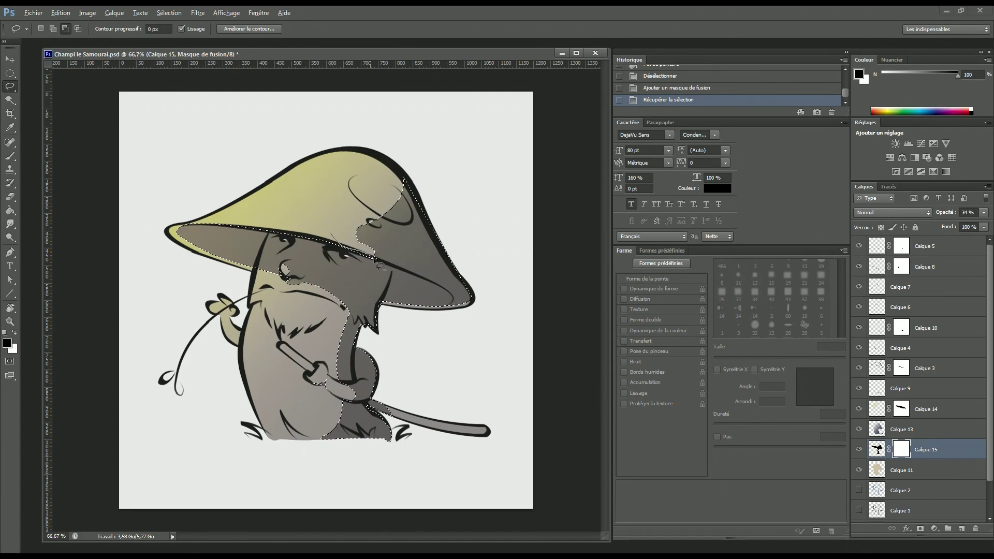
pyautogui.moveTo(437, 324)
pyautogui.mouseDown()
pyautogui.moveTo(362, 337)
pyautogui.moveTo(189, 287)
pyautogui.moveTo(156, 216)
pyautogui.moveTo(288, 202)
pyautogui.mouseUp()
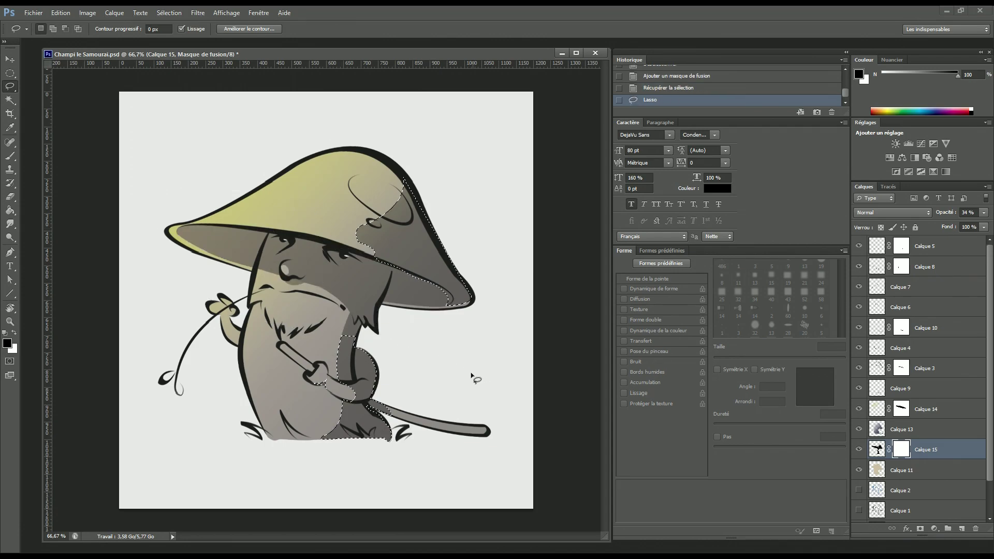
pyautogui.press('alt')
pyautogui.moveTo(309, 332)
pyautogui.mouseDown()
pyautogui.moveTo(355, 473)
pyautogui.moveTo(334, 314)
pyautogui.mouseUp()
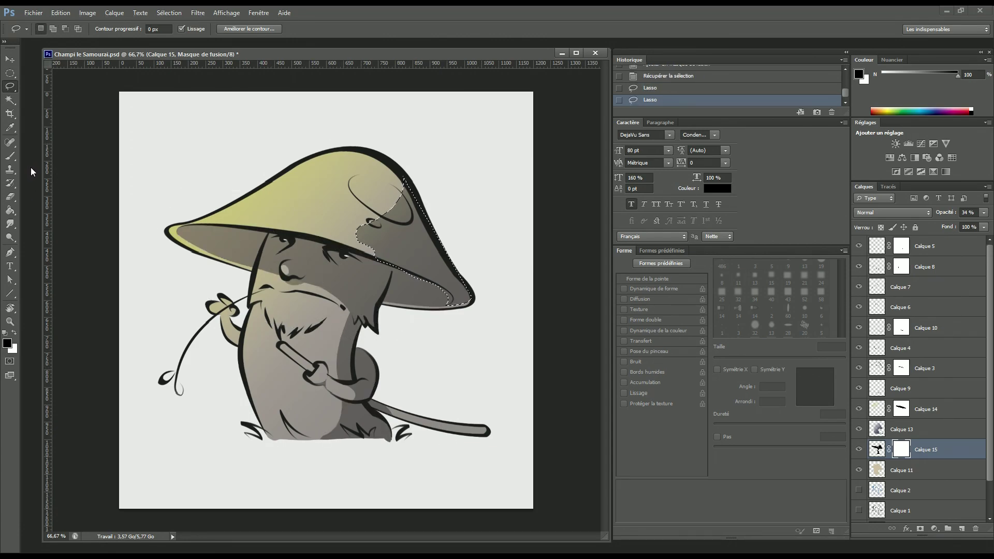
# Fade the hat shadow's inner edge with black-to-transparent radial gradients on the Calque 15 mask, and deselect.
pyautogui.press('g')
pyautogui.moveTo(10, 211); pyautogui.dragTo(42, 211)
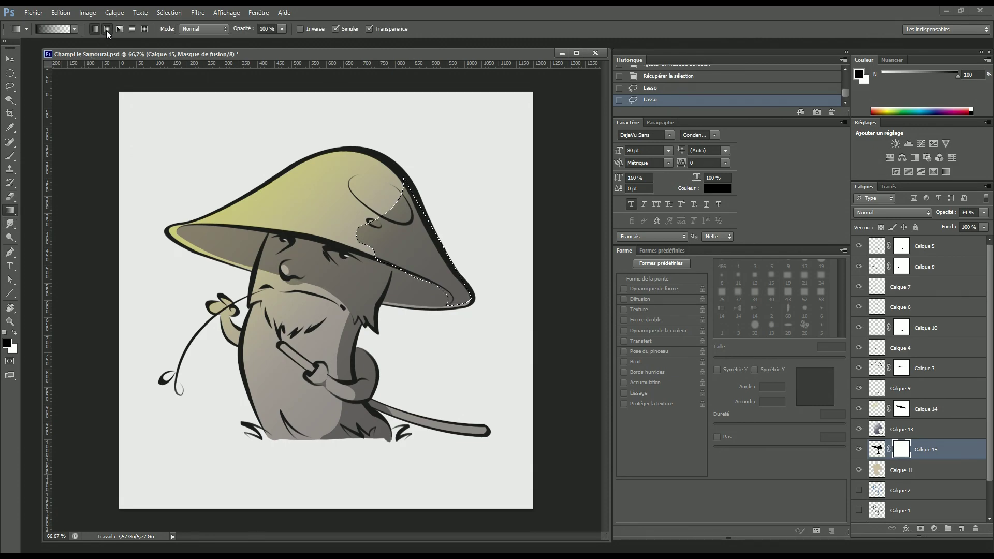
pyautogui.click(106, 30)
pyautogui.moveTo(344, 228)
pyautogui.mouseDown()
pyautogui.moveTo(500, 296)
pyautogui.moveTo(484, 292)
pyautogui.mouseUp()
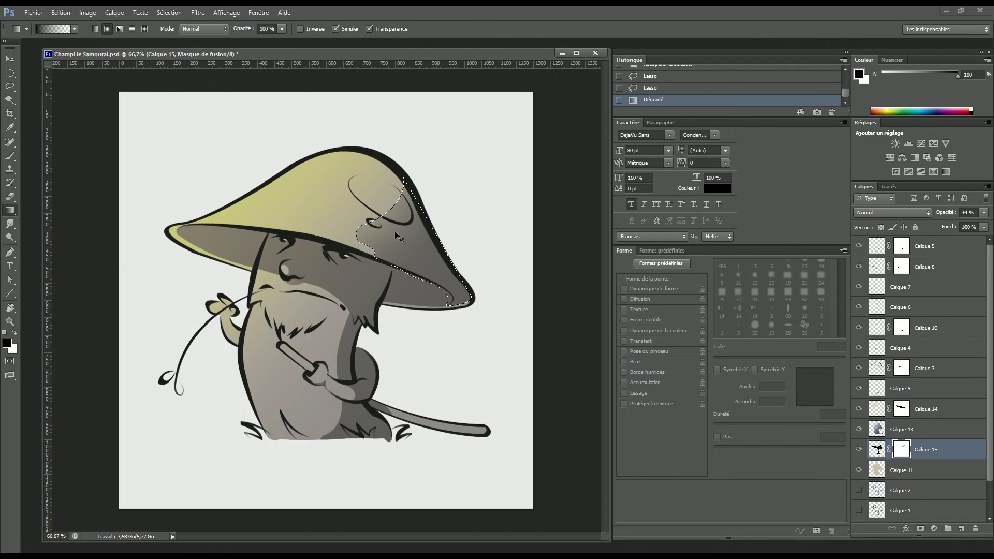
pyautogui.hotkey('ctrl', 'd')
pyautogui.moveTo(325, 204)
pyautogui.mouseDown()
pyautogui.moveTo(376, 216)
pyautogui.moveTo(436, 251)
pyautogui.mouseUp()
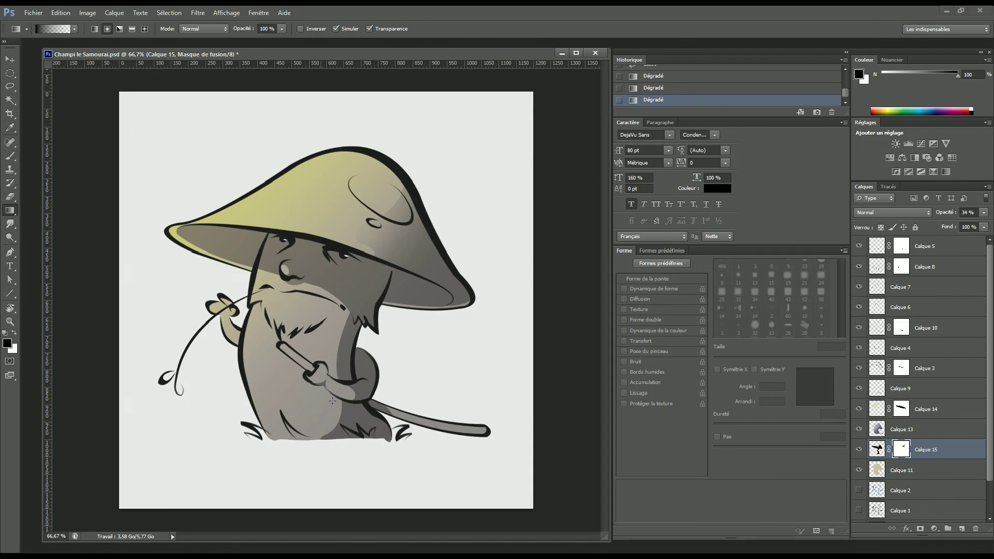
pyautogui.hotkey('ctrl', 'd')
# Draw a small closed pen path over the unshaded cheek area between the nose and the edge of the face.
pyautogui.press('p')
pyautogui.click(253, 284)
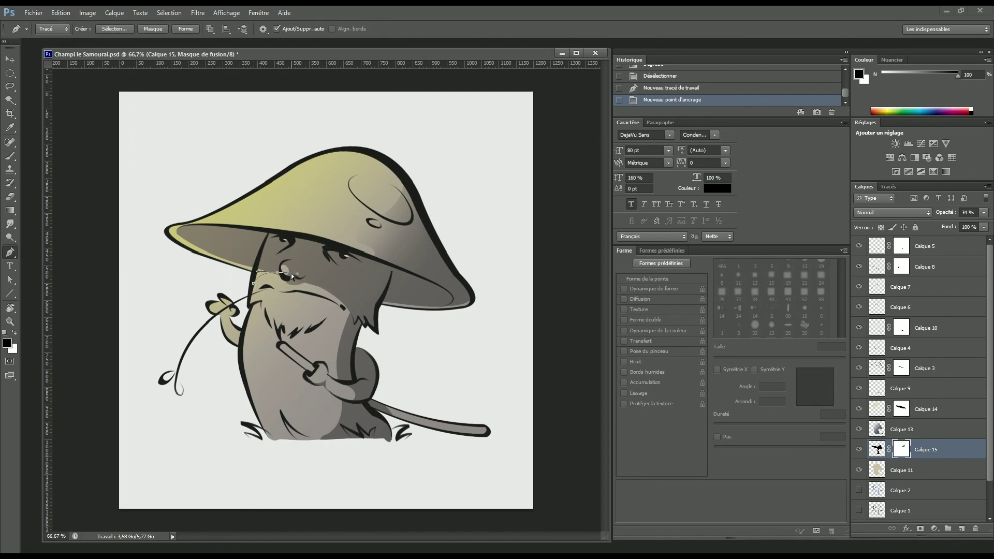
pyautogui.hotkey('ctrl', 'z')
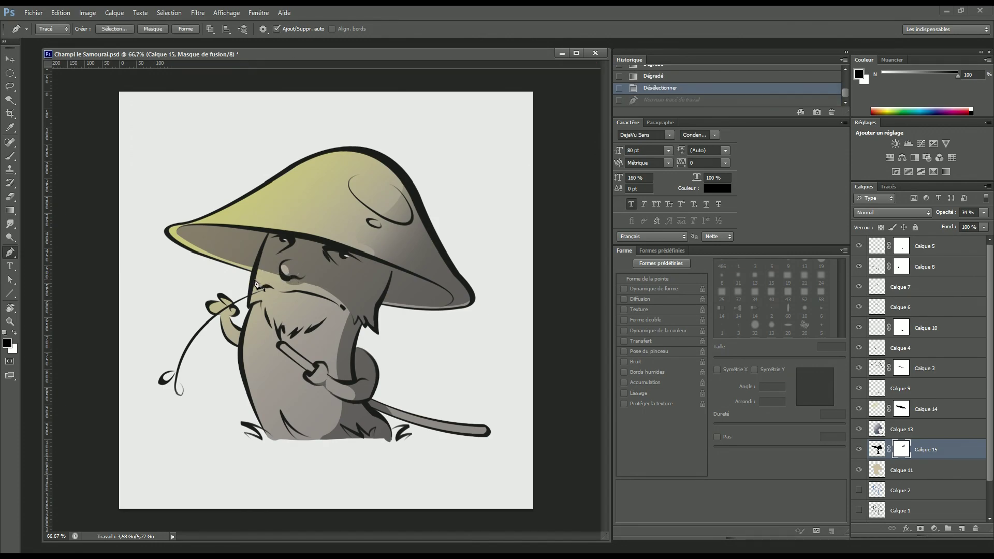
pyautogui.click(252, 283)
pyautogui.moveTo(296, 278); pyautogui.dragTo(297, 277)
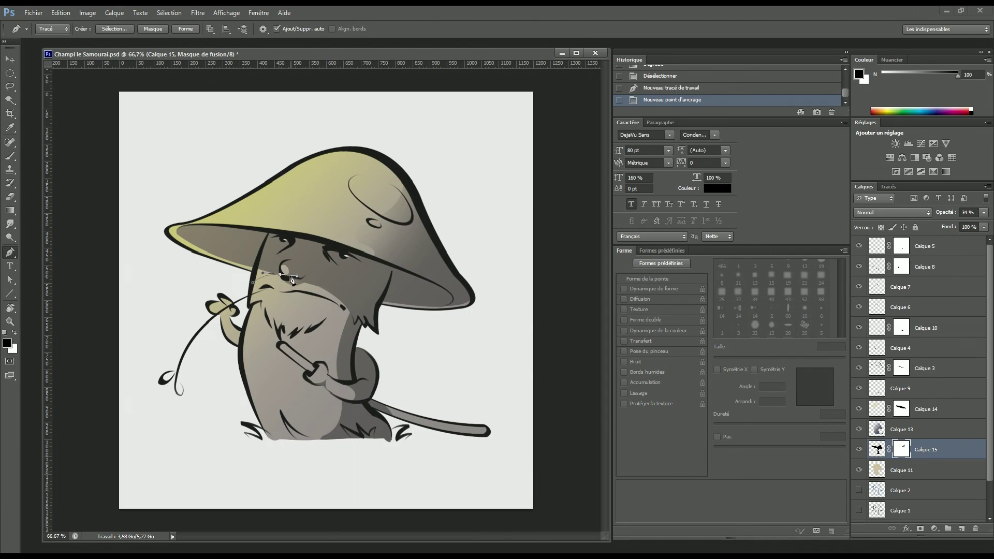
pyautogui.keyDown('alt'); pyautogui.click(280, 275); pyautogui.keyUp('alt')
pyautogui.click(275, 265)
pyautogui.click(258, 260)
pyautogui.click(253, 284)
# Load the cheek path as a selection and fill it with black shadow on the Calque 15 layer itself, completing it with the brush.
pyautogui.hotkey('ctrl', 'Return')
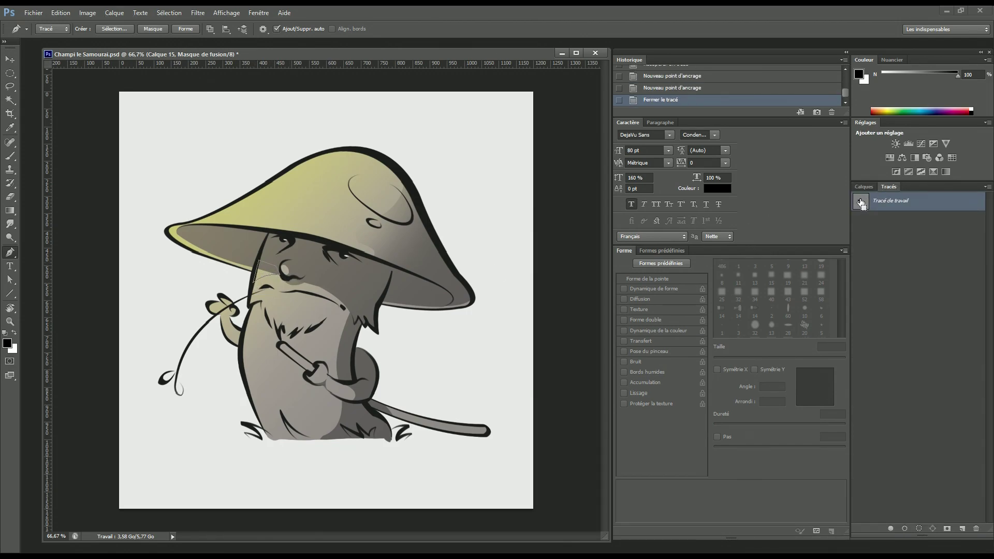
pyautogui.press('g')
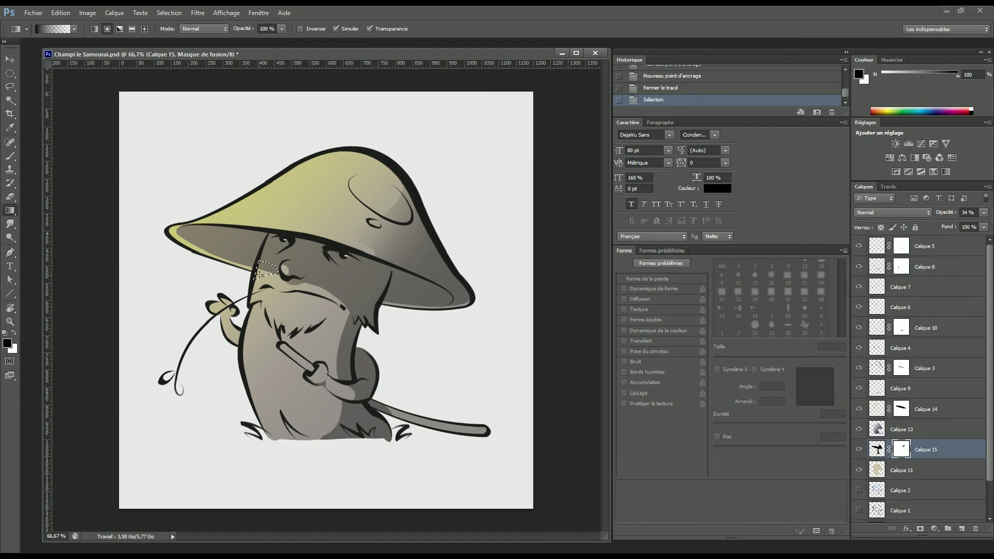
pyautogui.rightClick(11, 213)
pyautogui.click(44, 224)
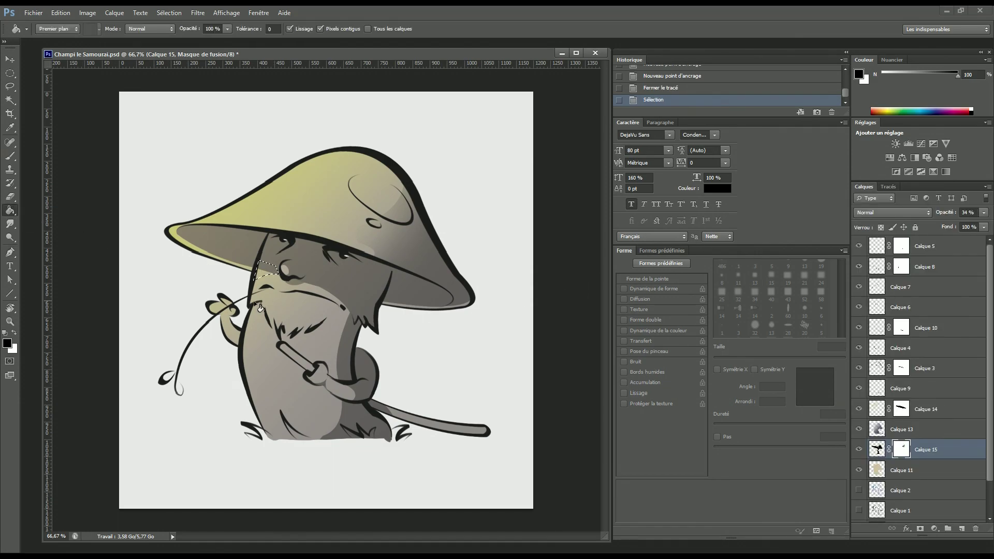
pyautogui.click(262, 280)
pyautogui.hotkey('ctrl', 'z')
pyautogui.click(876, 449)
pyautogui.click(269, 281)
pyautogui.click(313, 281)
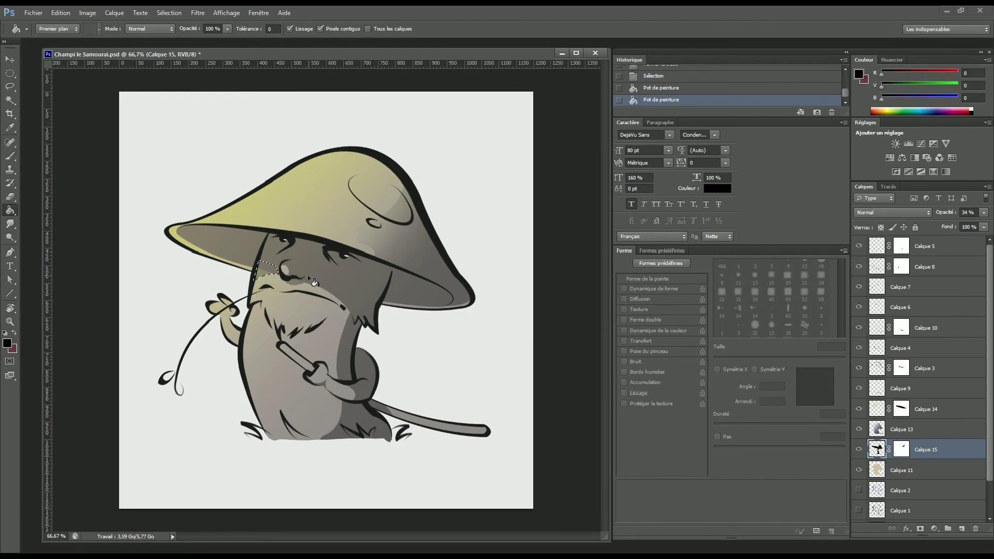
pyautogui.press('b')
pyautogui.click(280, 279)
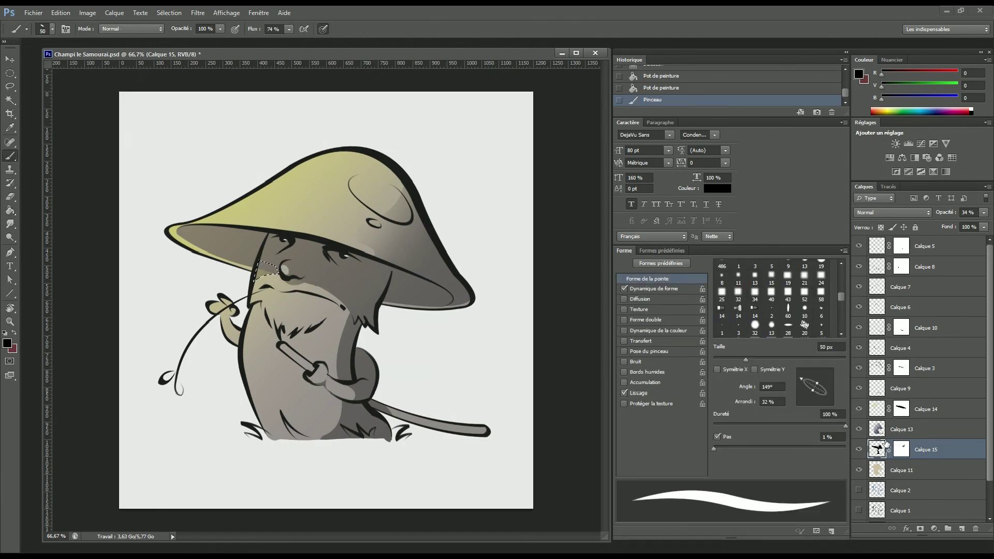
# Clear the cheek selection and move Calque 14 below Calque 15, directly above Calque 11.
pyautogui.click(879, 413)
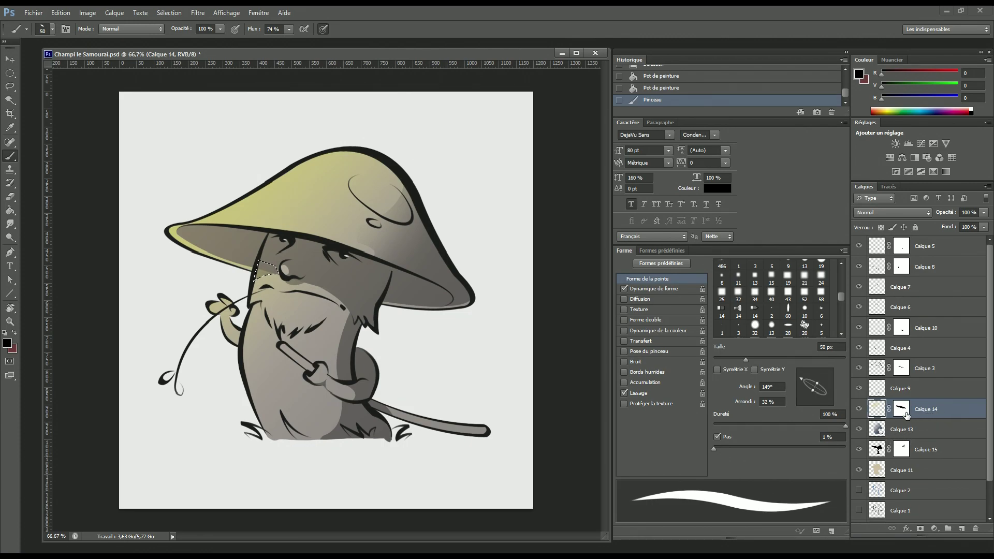
pyautogui.hotkey('ctrl', 'd')
pyautogui.moveTo(928, 411); pyautogui.dragTo(941, 449)
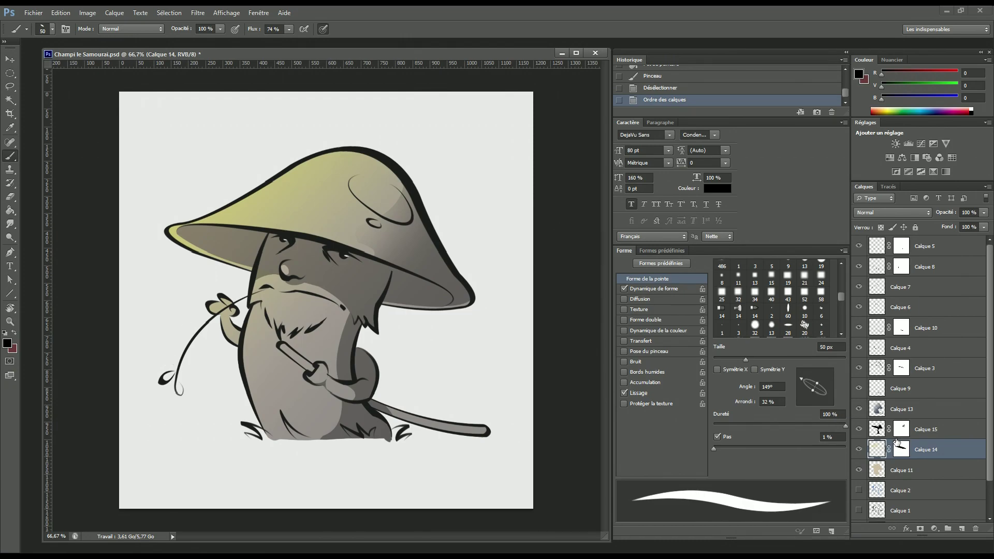
# Load the Calque 15 shadow shape as a selection and fill it with black on the Calque 14 mask using the Paint Bucket.
pyautogui.keyDown('ctrl'); pyautogui.click(877, 447); pyautogui.keyUp('ctrl')
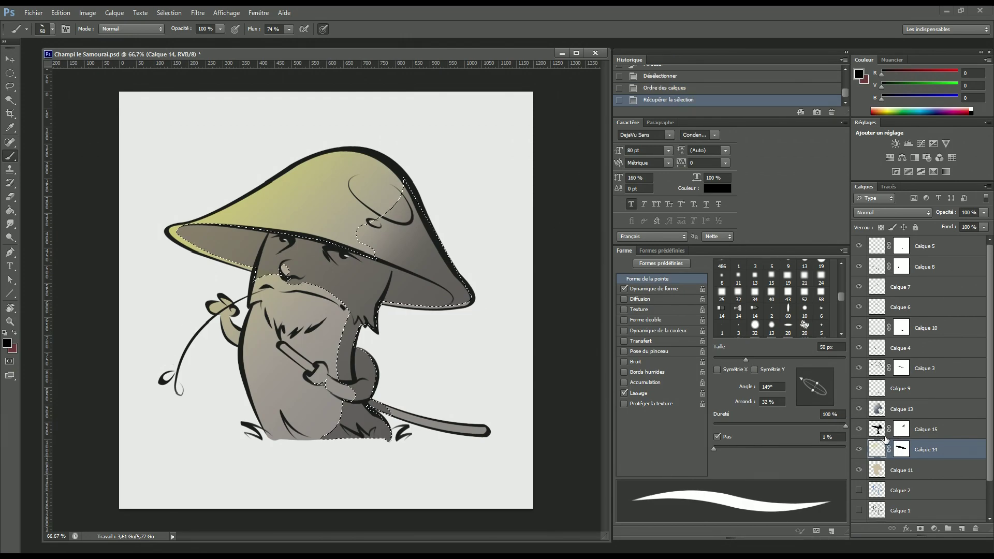
pyautogui.click(902, 450)
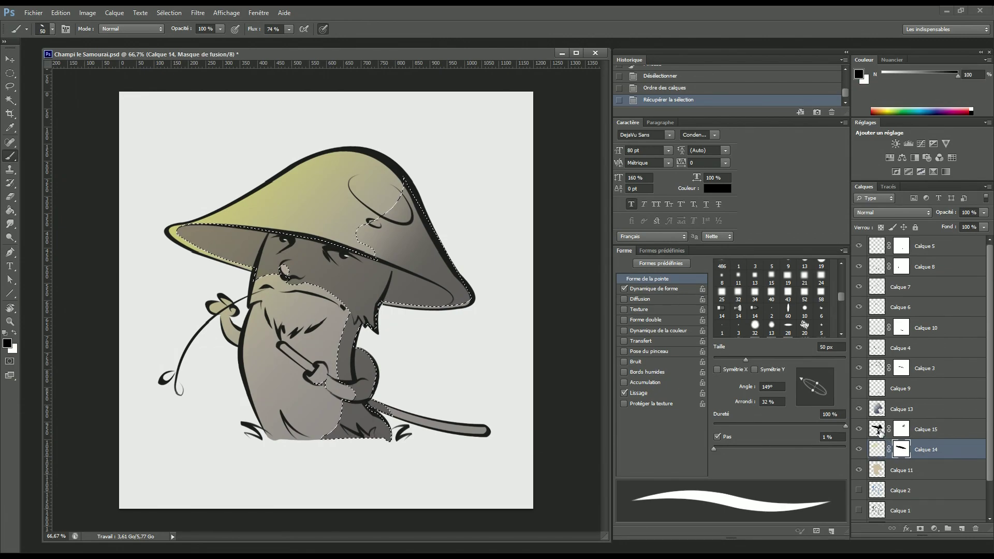
pyautogui.press('g')
pyautogui.click(402, 311)
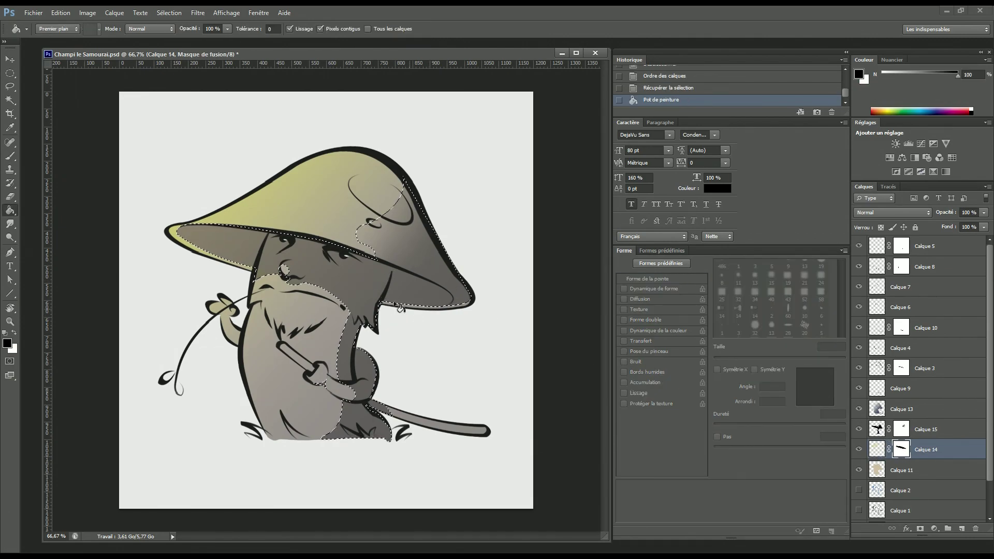
pyautogui.click(267, 269)
# Paint the rest of the selected shadow area black on the Calque 14 mask with a 200 px brush, then deselect and save.
pyautogui.press('b')
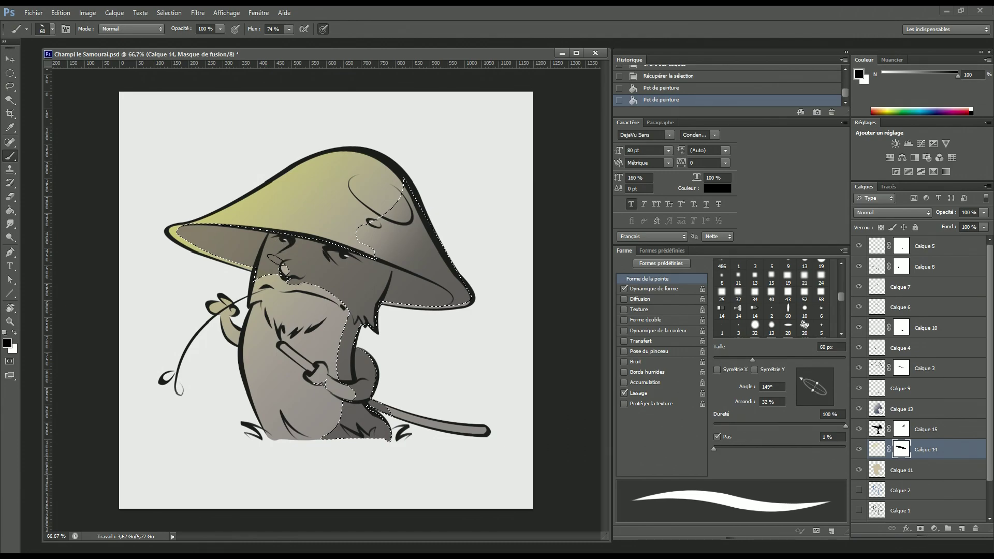
pyautogui.press(']')
pyautogui.press(']')
pyautogui.press(']')
pyautogui.press(']')
pyautogui.press(']')
pyautogui.press(']')
pyautogui.press(']')
pyautogui.press(']')
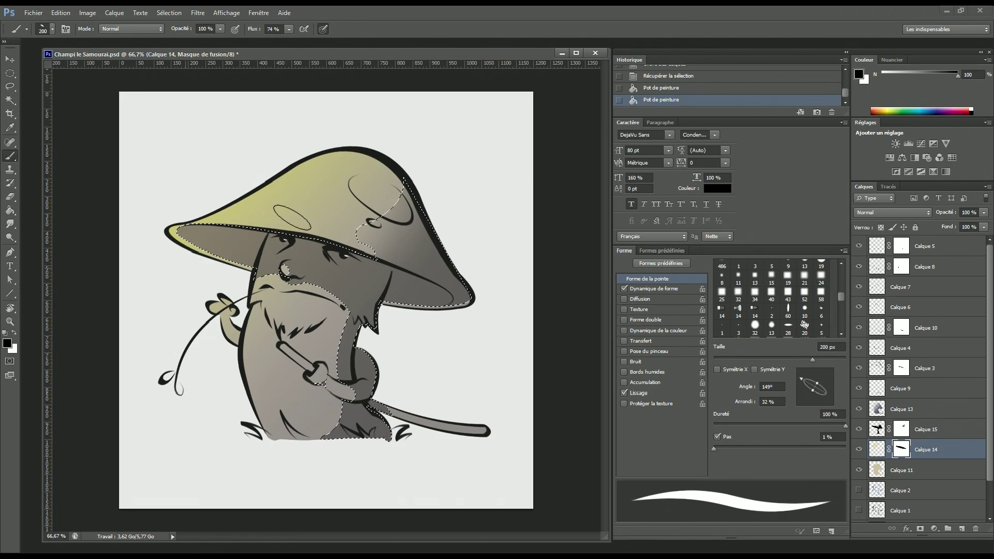
pyautogui.moveTo(329, 268)
pyautogui.mouseDown()
pyautogui.moveTo(333, 295)
pyautogui.moveTo(389, 367)
pyautogui.moveTo(398, 407)
pyautogui.moveTo(357, 393)
pyautogui.mouseUp()
pyautogui.hotkey('ctrl', 'd')
pyautogui.hotkey('ctrl', 's')
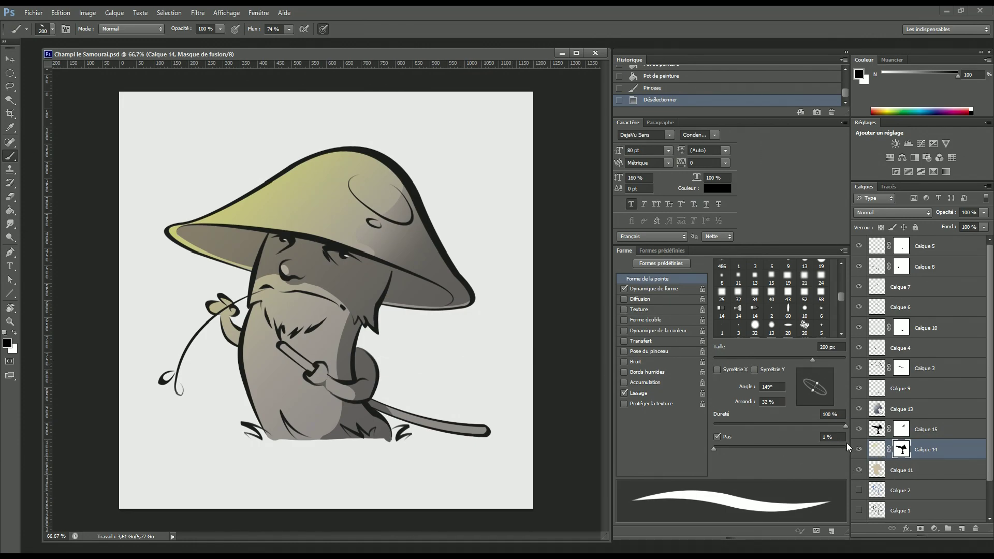
# Flip the canvas horizontally to check the drawing mirrored, and flip it back.
pyautogui.hotkey('ctrl', '-')
pyautogui.hotkey('ctrl', 'shift', 'h')
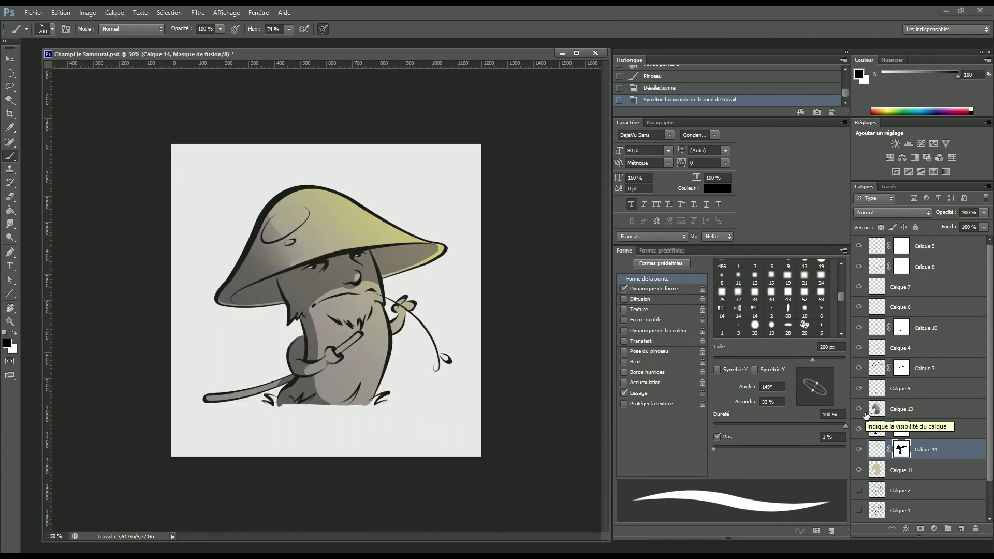
pyautogui.hotkey('ctrl', 'shift', 'h')
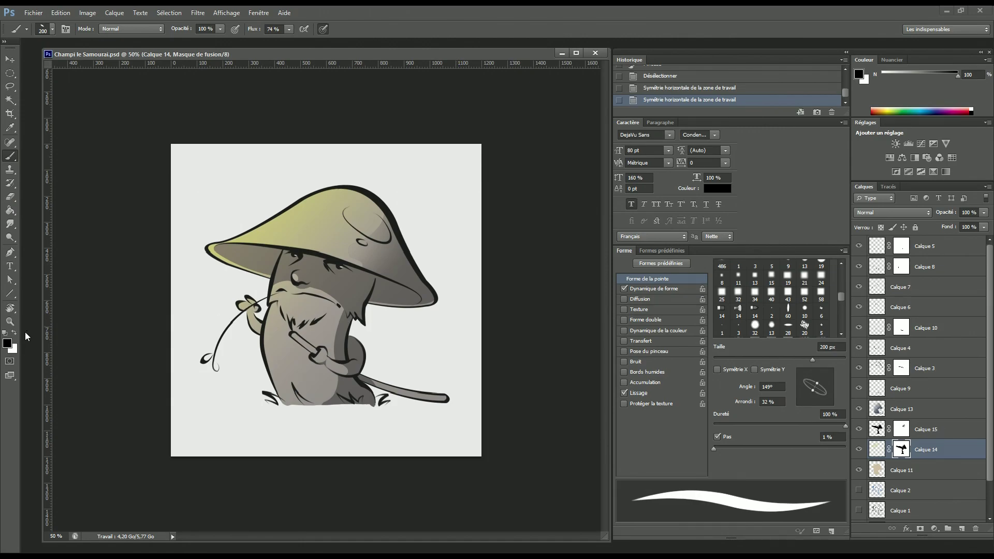
# Try to set a light off-white foreground colour while the Calque 14 mask is active.
pyautogui.click(15, 333)
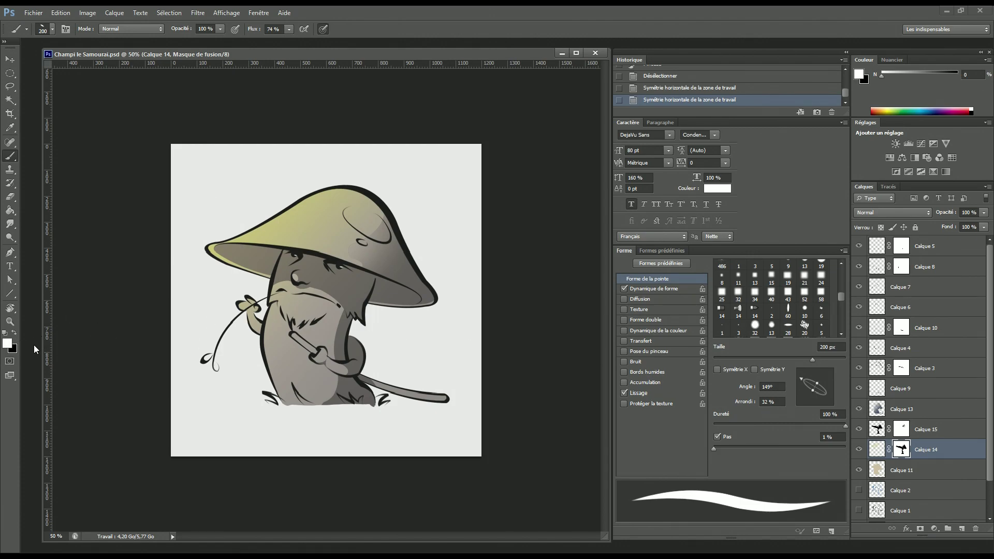
pyautogui.click(9, 346)
pyautogui.click(664, 314)
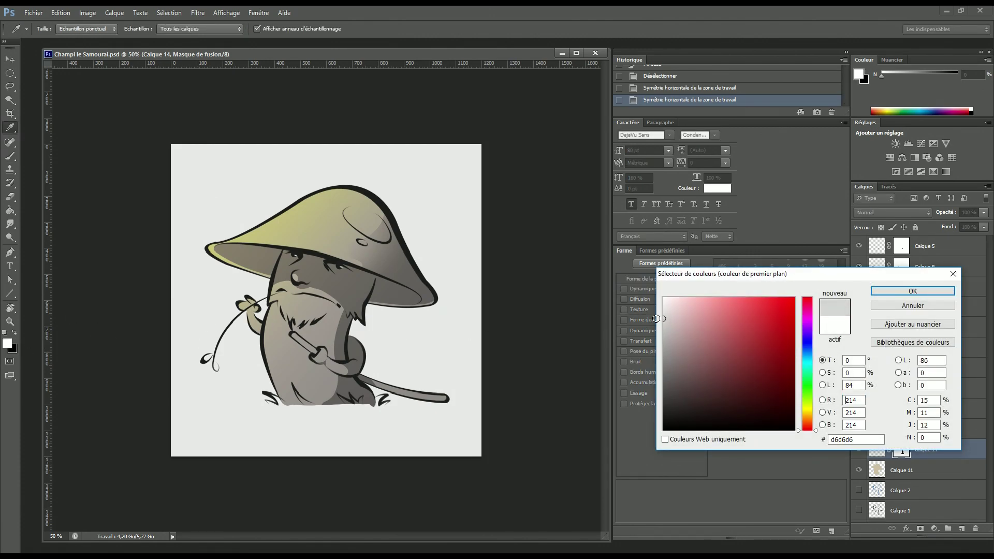
pyautogui.click(808, 413)
pyautogui.moveTo(665, 314); pyautogui.dragTo(665, 307)
pyautogui.click(913, 291)
# Load the shape of Calque 11 as a selection and add a new layer directly above it.
pyautogui.click(908, 471)
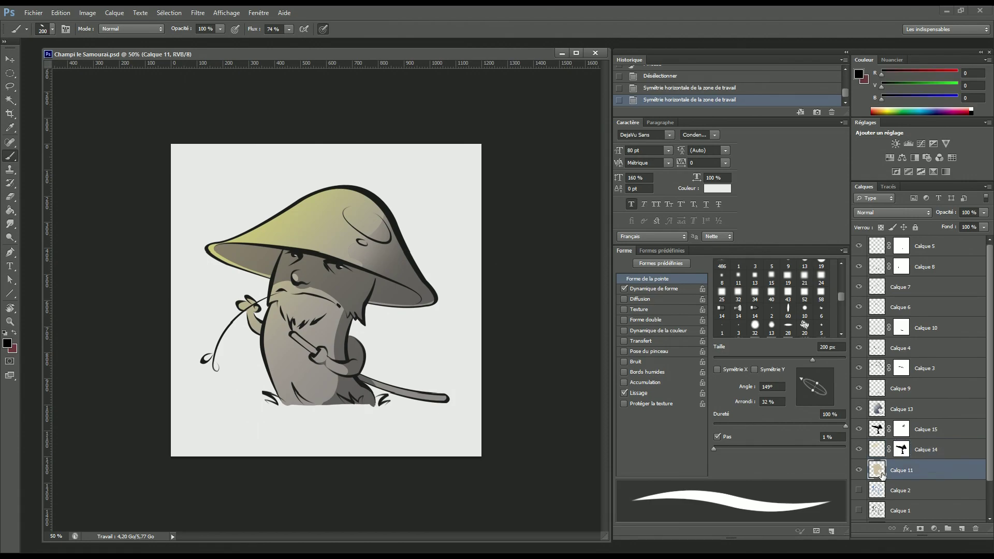
pyautogui.keyDown('ctrl'); pyautogui.click(878, 471); pyautogui.keyUp('ctrl')
pyautogui.click(962, 528)
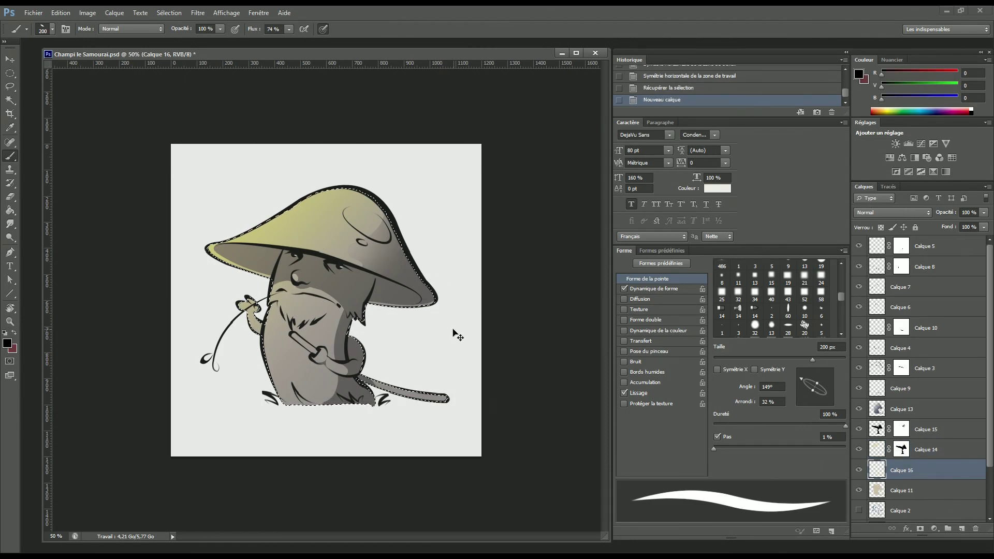
# Deselect and begin a pen path at the face's left edge, tracing down the left side of the jagged beard.
pyautogui.hotkey('ctrl', '+')
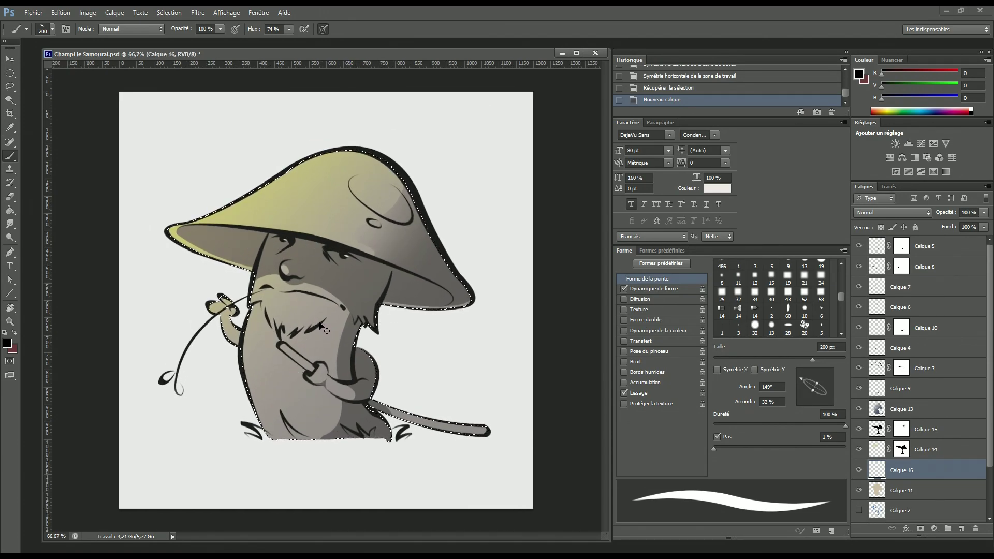
pyautogui.press('p')
pyautogui.hotkey('ctrl', 'd')
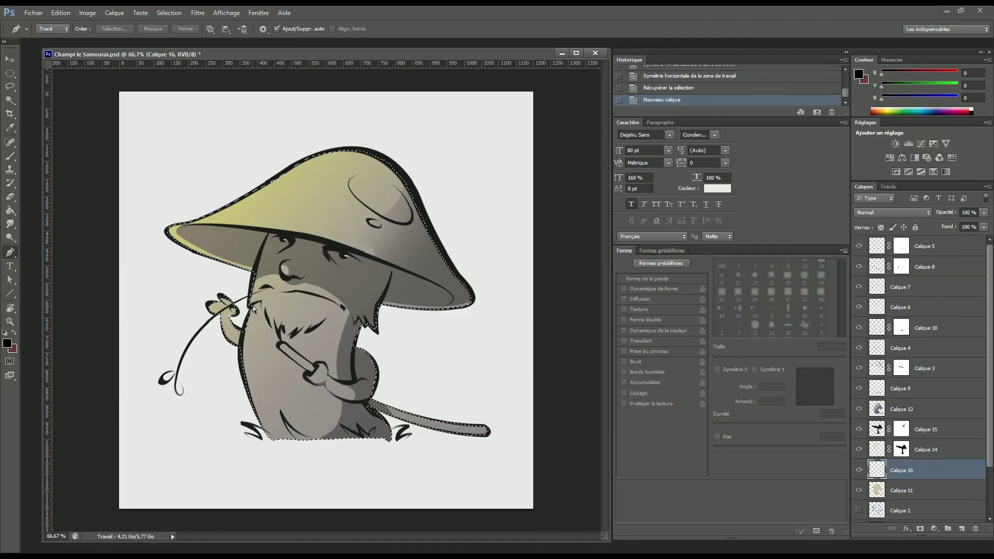
pyautogui.click(250, 306)
pyautogui.click(262, 302)
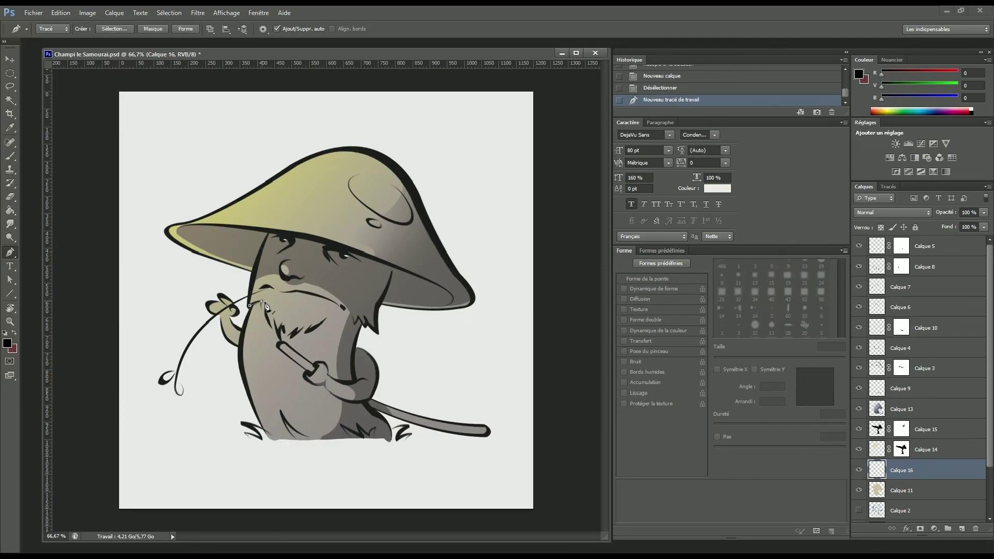
pyautogui.click(263, 311)
pyautogui.hotkey('ctrl', 'z')
pyautogui.click(267, 319)
pyautogui.keyDown('alt'); pyautogui.click(264, 312); pyautogui.keyUp('alt')
pyautogui.click(267, 322)
pyautogui.moveTo(275, 329); pyautogui.dragTo(277, 332)
pyautogui.keyDown('alt'); pyautogui.click(274, 328); pyautogui.keyUp('alt')
# Continue the pen path with sharp points around the beard tufts below the mouth, just above the sword handle.
pyautogui.click(274, 318)
pyautogui.click(280, 338)
pyautogui.click(287, 334)
pyautogui.click(289, 330)
pyautogui.click(287, 336)
pyautogui.click(297, 329)
pyautogui.click(291, 338)
pyautogui.click(303, 329)
# Extend the pen path up to the right corner of the mouth and zigzag along the hair tufts to the face's right edge.
pyautogui.moveTo(331, 314); pyautogui.dragTo(324, 334)
pyautogui.click(342, 317)
pyautogui.click(342, 309)
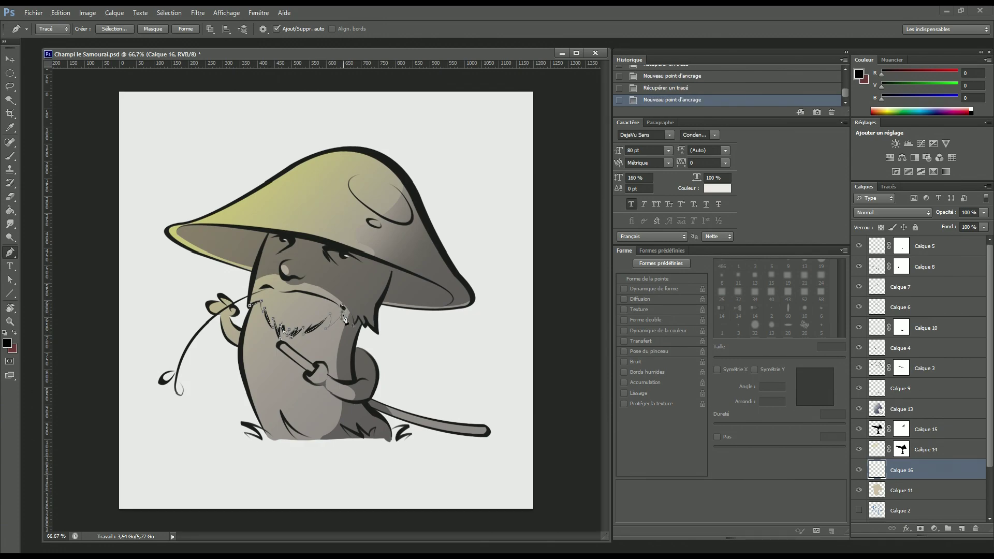
pyautogui.keyDown('alt'); pyautogui.click(343, 313); pyautogui.keyUp('alt')
pyautogui.moveTo(342, 328); pyautogui.dragTo(340, 336)
pyautogui.keyDown('alt'); pyautogui.click(341, 327); pyautogui.keyUp('alt')
pyautogui.click(357, 328)
pyautogui.keyDown('alt'); pyautogui.click(355, 326); pyautogui.keyUp('alt')
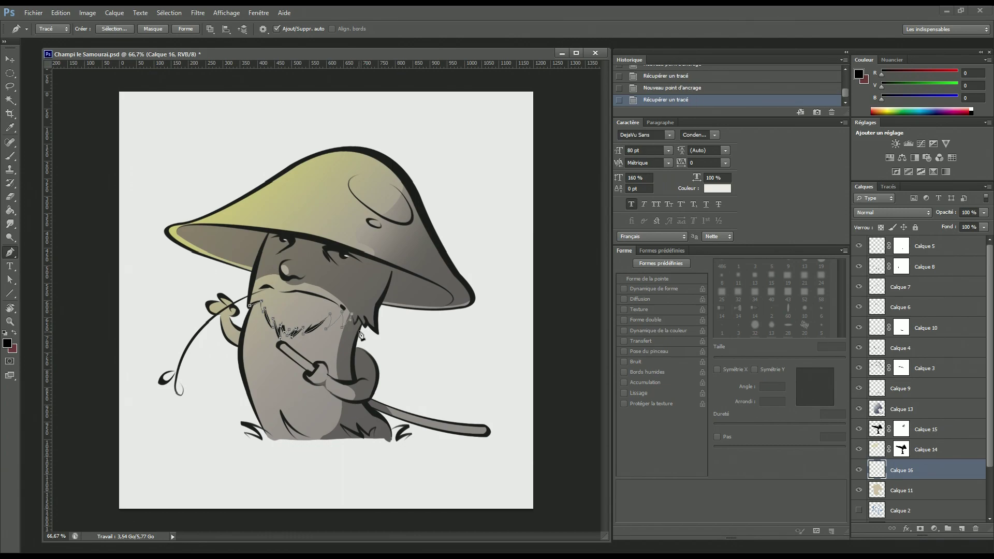
pyautogui.click(356, 326)
pyautogui.click(365, 329)
pyautogui.click(366, 330)
pyautogui.click(367, 325)
pyautogui.click(379, 334)
# Run the pen path up the face's right edge and along the underside of the hat, and close it at its starting point.
pyautogui.click(383, 297)
pyautogui.keyDown('alt'); pyautogui.click(378, 305); pyautogui.keyUp('alt')
pyautogui.moveTo(395, 256); pyautogui.dragTo(389, 250)
pyautogui.keyDown('alt'); pyautogui.click(392, 266); pyautogui.keyUp('alt')
pyautogui.moveTo(306, 237); pyautogui.dragTo(289, 235)
pyautogui.keyDown('alt'); pyautogui.click(305, 237); pyautogui.keyUp('alt')
pyautogui.click(270, 231)
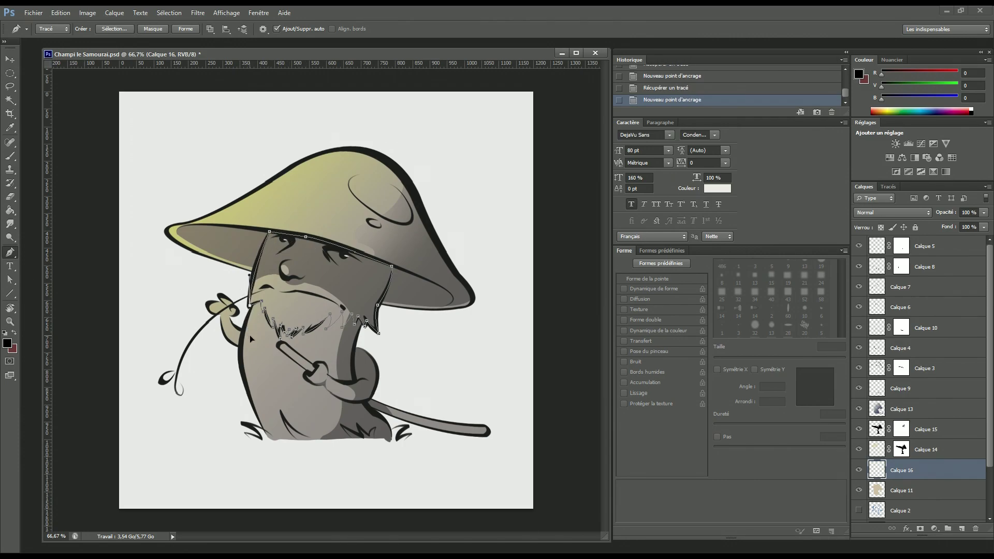
pyautogui.click(250, 305)
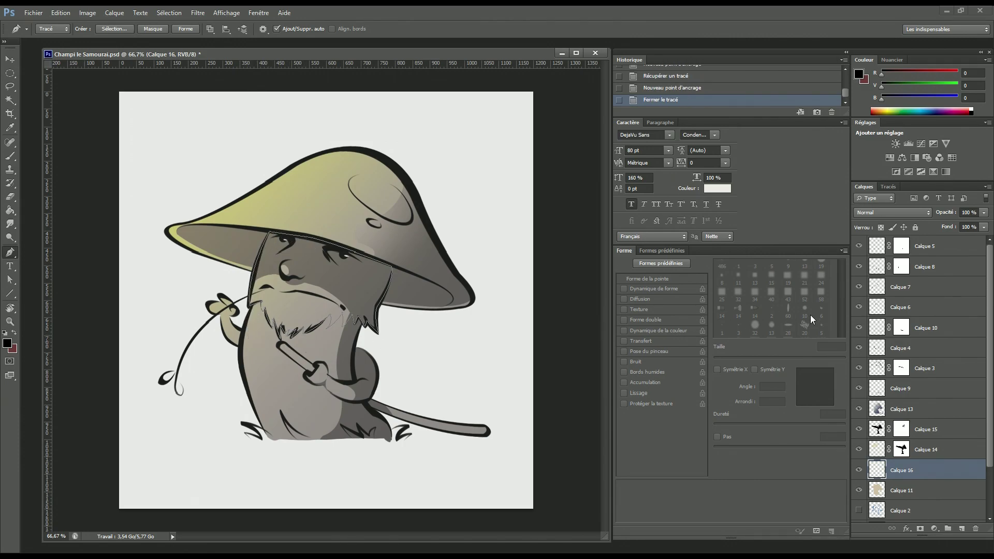
# Load the closed face and beard path as a selection and return to the layers.
pyautogui.click(889, 187)
pyautogui.keyDown('ctrl'); pyautogui.click(862, 201); pyautogui.keyUp('ctrl')
pyautogui.click(864, 187)
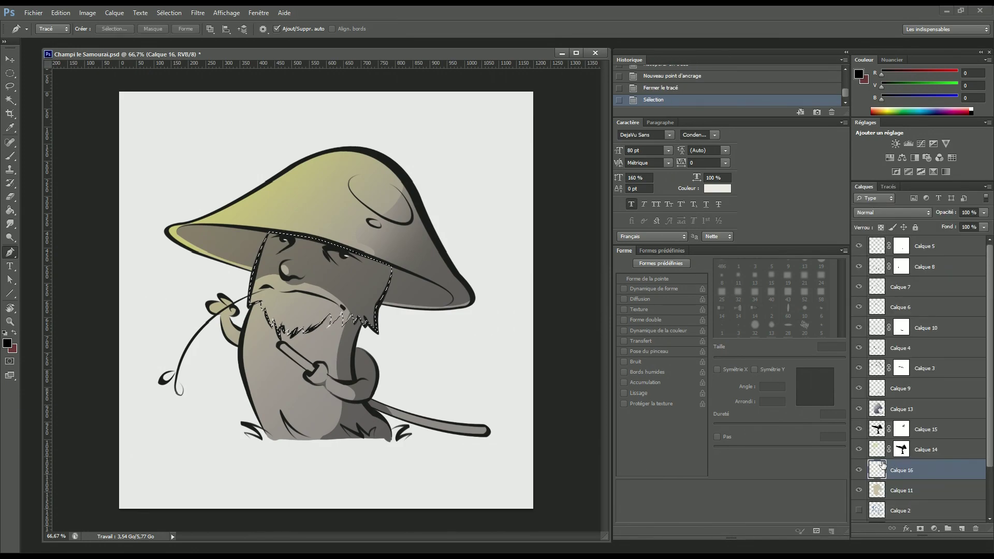
# Fill the face and beard selection on Calque 16 with off-white (RGB 232, 232, 221), and deselect.
pyautogui.press('g')
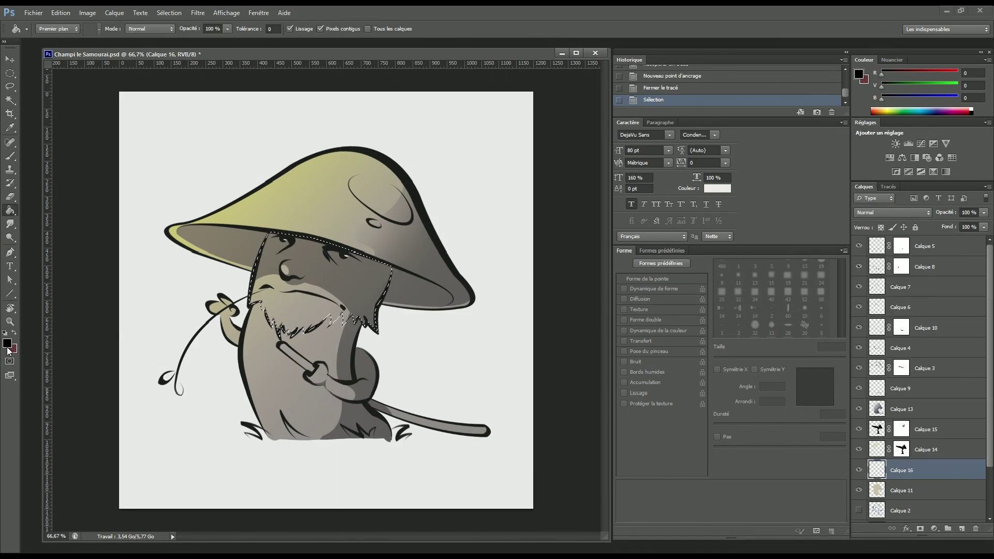
pyautogui.click(8, 344)
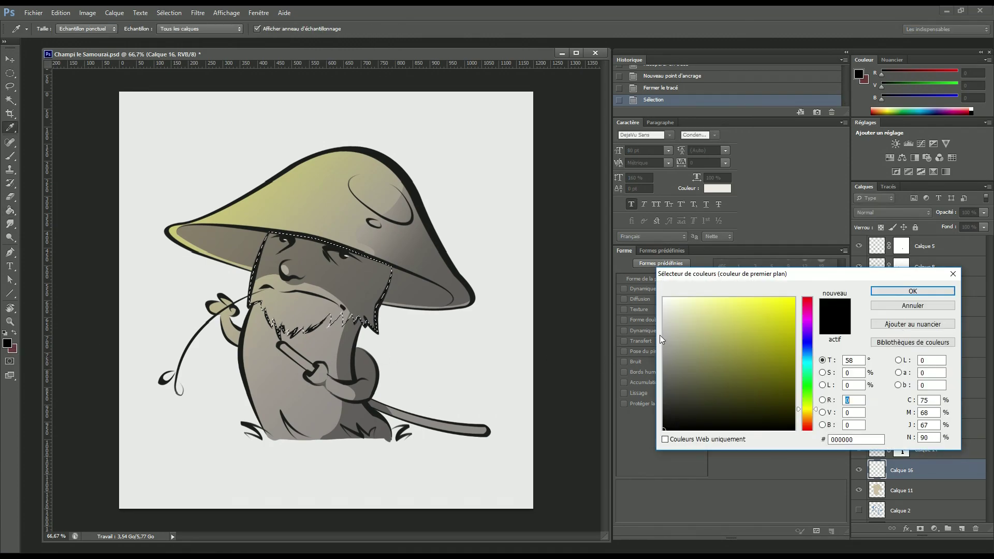
pyautogui.click(671, 311)
pyautogui.moveTo(671, 311); pyautogui.dragTo(669, 309)
pyautogui.click(912, 291)
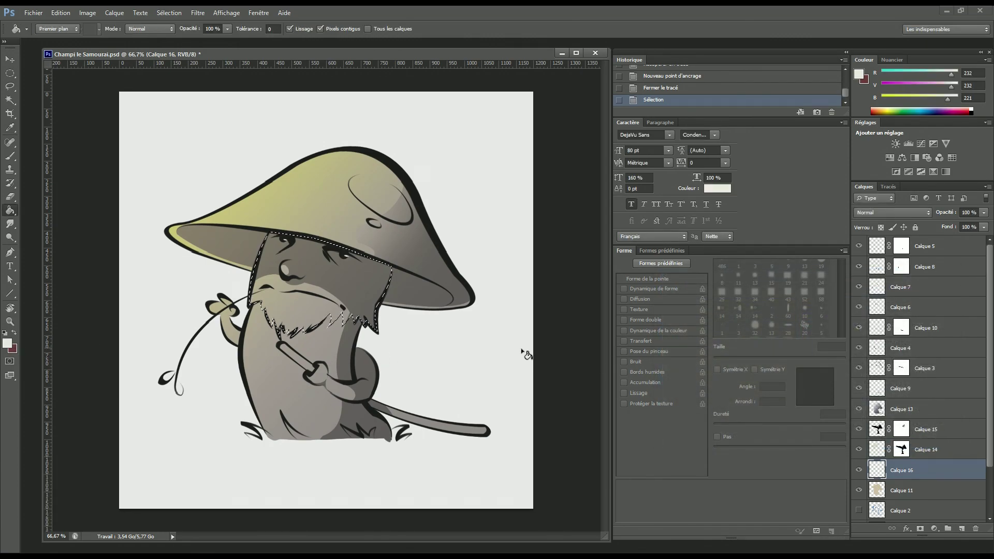
pyautogui.click(324, 297)
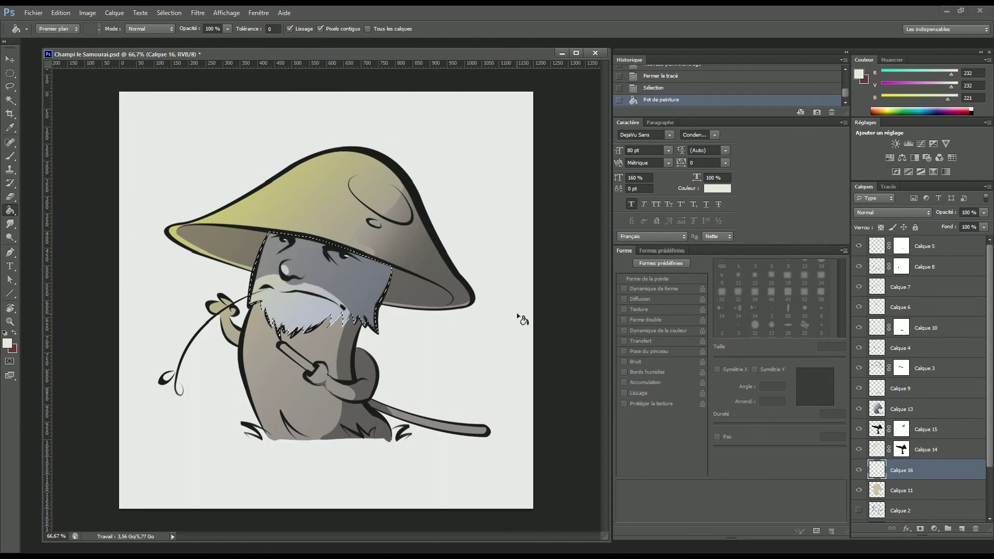
pyautogui.hotkey('ctrl', 'd')
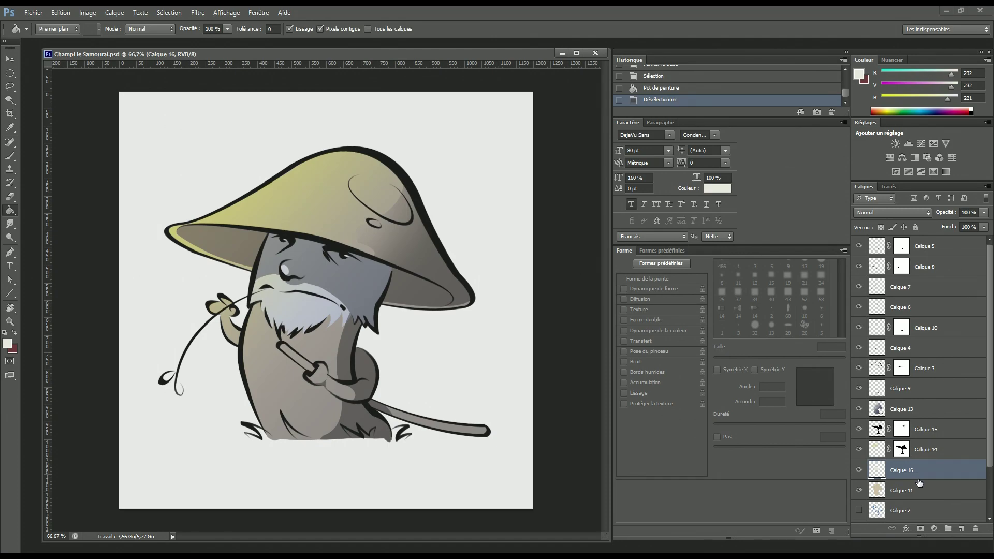
# Hide and show Calque 16 again to compare the face fill, and save the document.
pyautogui.click(859, 470)
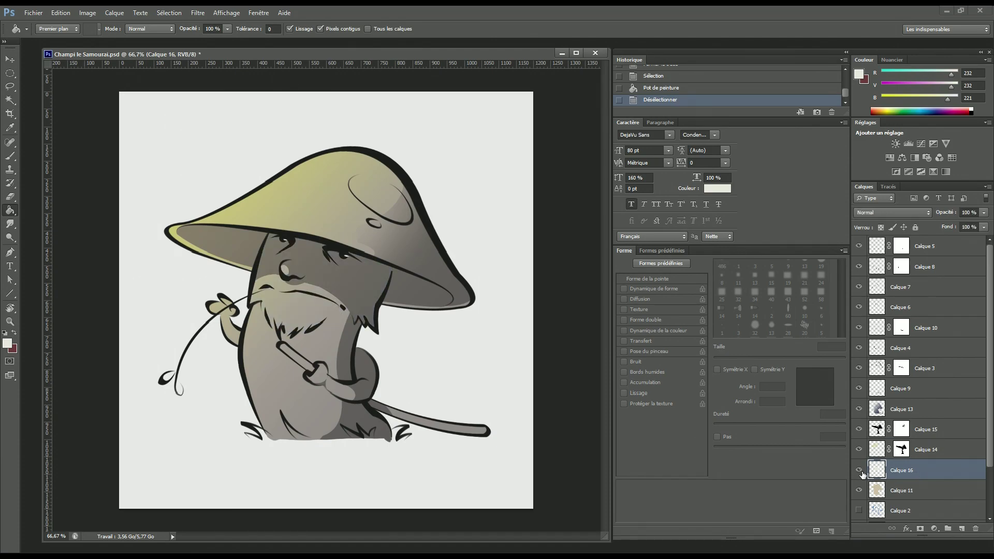
pyautogui.click(859, 471)
pyautogui.hotkey('ctrl', 's')
# Add a new layer above Calque 16 and bring back the selection of the whole character's shape.
pyautogui.hotkey('ctrl', '-')
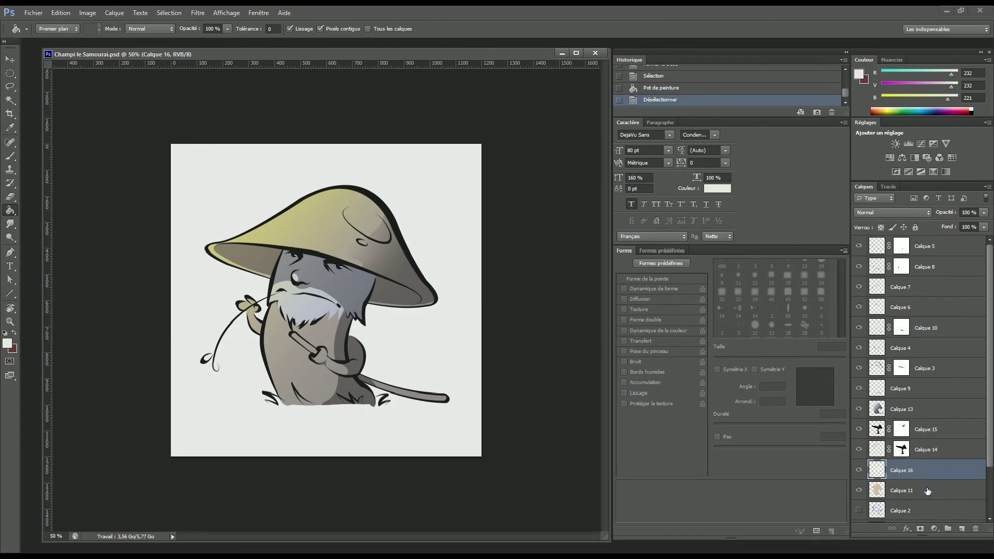
pyautogui.click(963, 529)
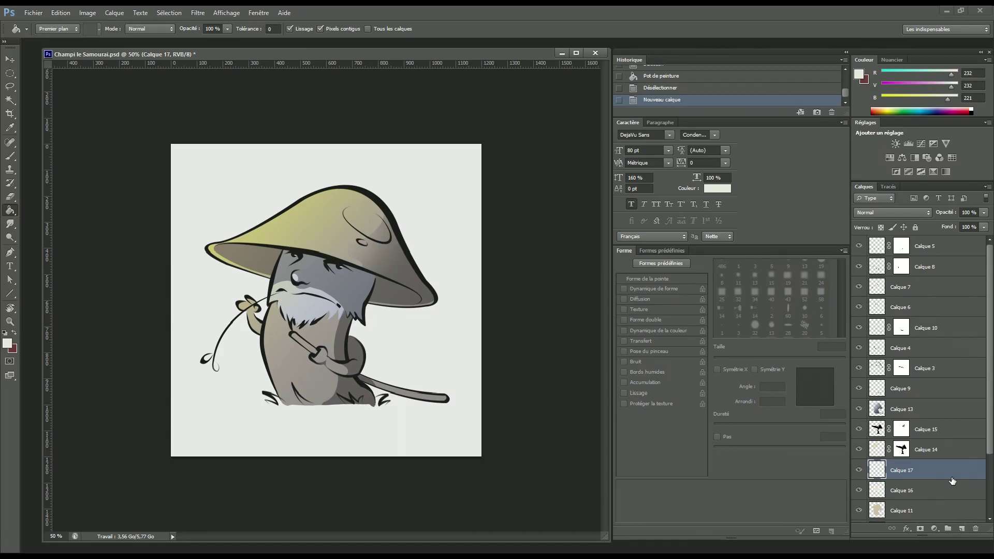
pyautogui.hotkey('ctrl', 'shift', 'd')
# Set the foreground colour to dark red (RGB 122, 56, 56), fill the whole character selection on Calque 17, then deselect and save.
pyautogui.click(15, 333)
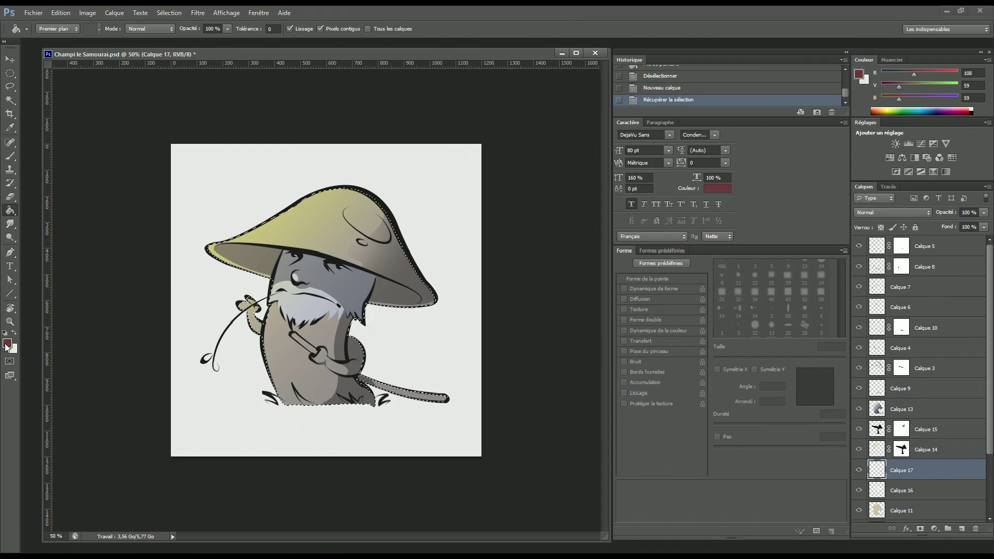
pyautogui.click(7, 342)
pyautogui.moveTo(732, 366)
pyautogui.mouseDown()
pyautogui.moveTo(754, 348)
pyautogui.moveTo(739, 337)
pyautogui.moveTo(747, 366)
pyautogui.moveTo(734, 367)
pyautogui.mouseUp()
pyautogui.click(893, 294)
pyautogui.press('g')
pyautogui.click(372, 244)
pyautogui.hotkey('ctrl', 'd')
pyautogui.hotkey('ctrl', 's')
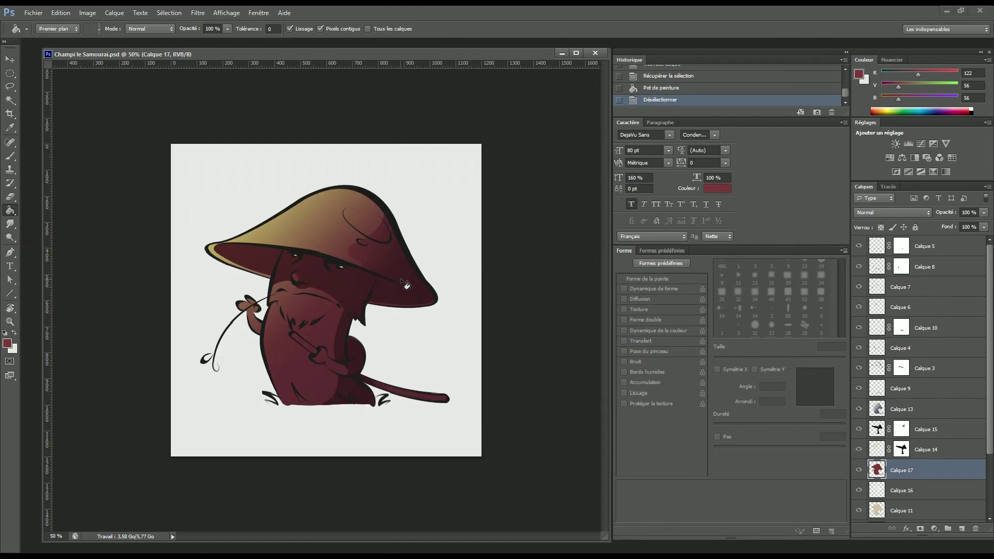
# Start a freehand Lasso outline from outside the hat's left tip inward along the brim.
pyautogui.hotkey('ctrl', '+')
pyautogui.press('l')
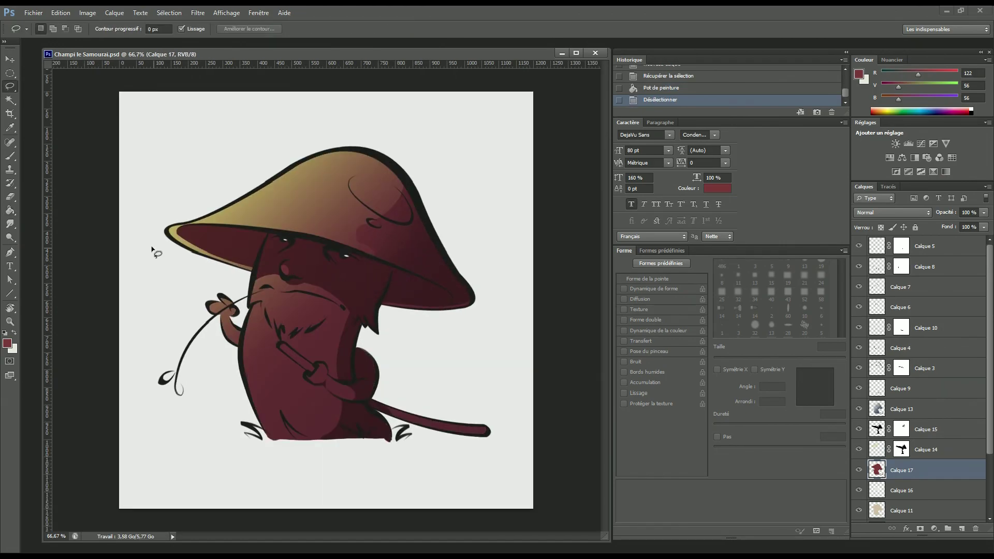
pyautogui.moveTo(149, 243); pyautogui.dragTo(175, 228)
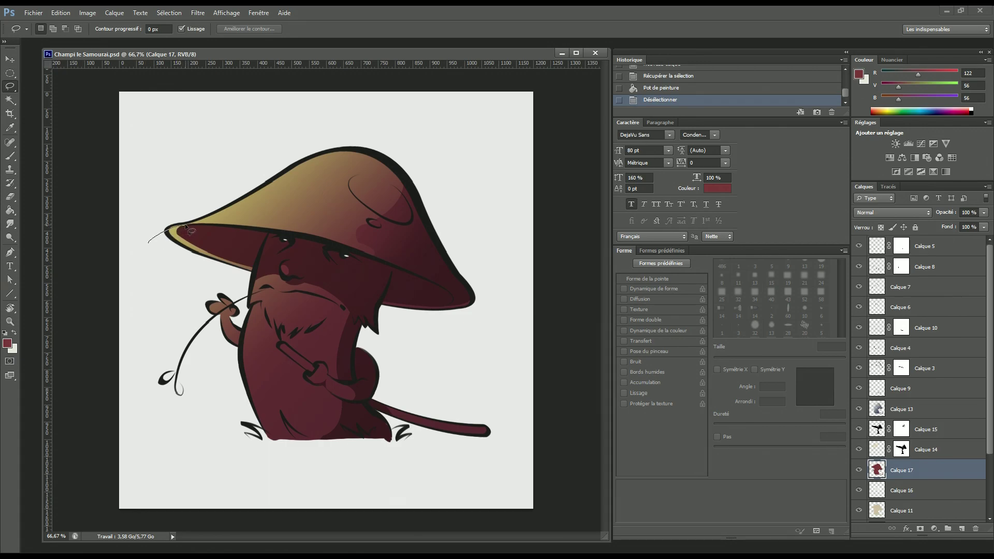